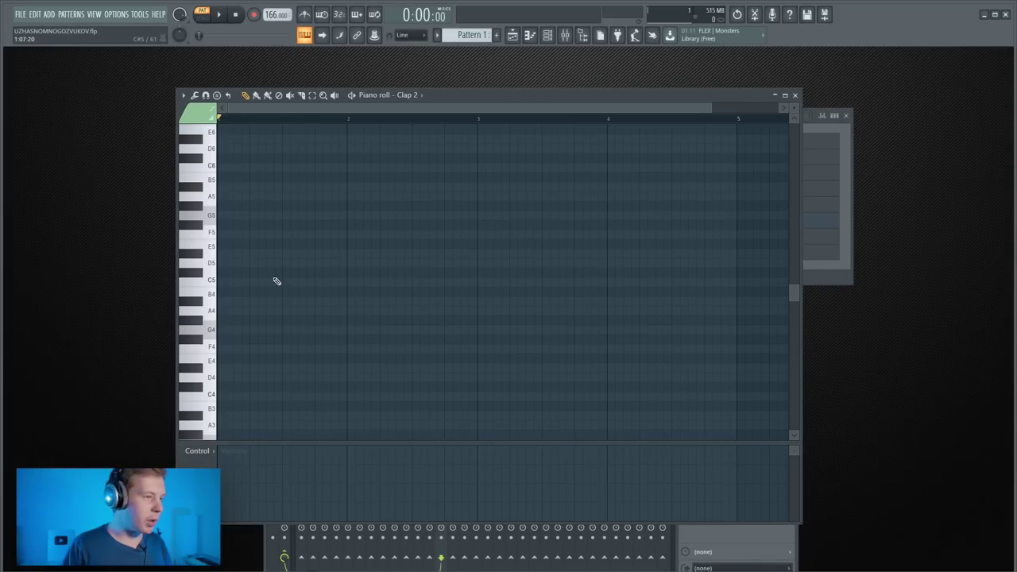
Put Clap 2 C5 notes on beat 3 of bars 1 and 2, then duplicate them to fill eight bars.
{"action": "left_click", "coordinate": [288, 283]}
{"action": "left_click", "coordinate": [417, 284]}
{"action": "left_click_drag", "start_coordinate": [483, 118], "coordinate": [162, 144]}
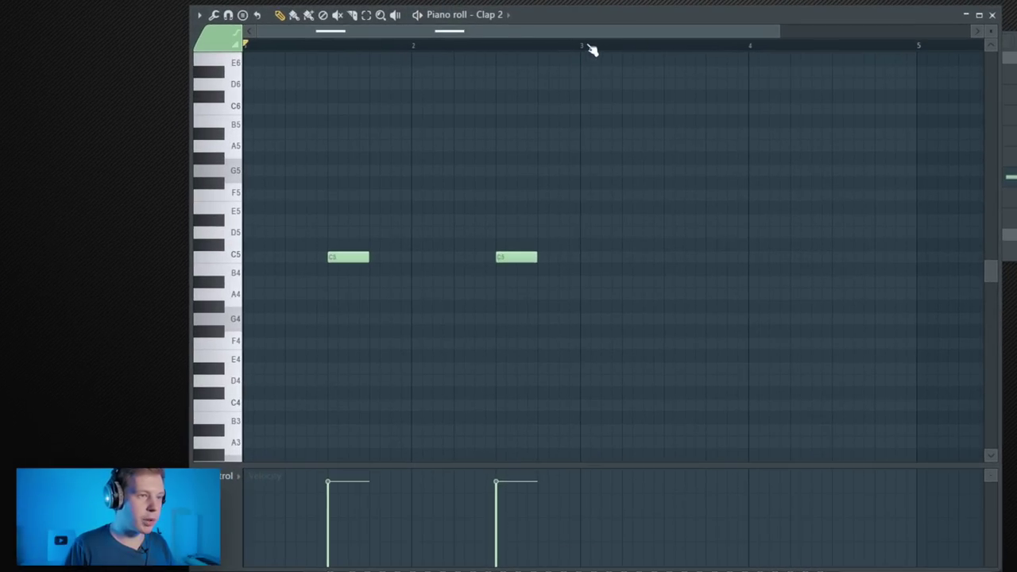
{"action": "key", "text": "ctrl+b"}
{"action": "key", "text": "ctrl+b"}
{"action": "key", "text": "ctrl+b"}
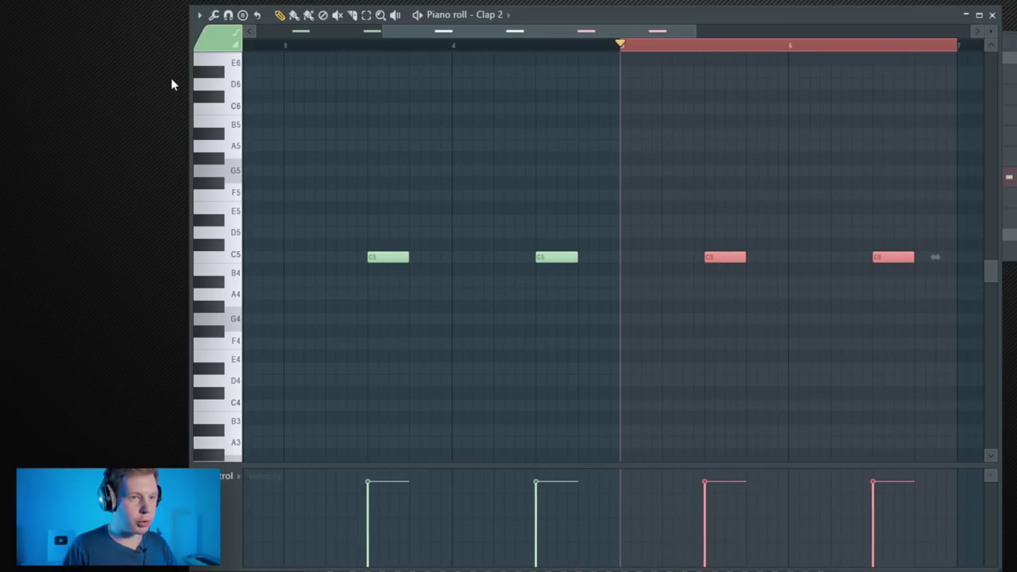
{"action": "left_click", "coordinate": [991, 15]}
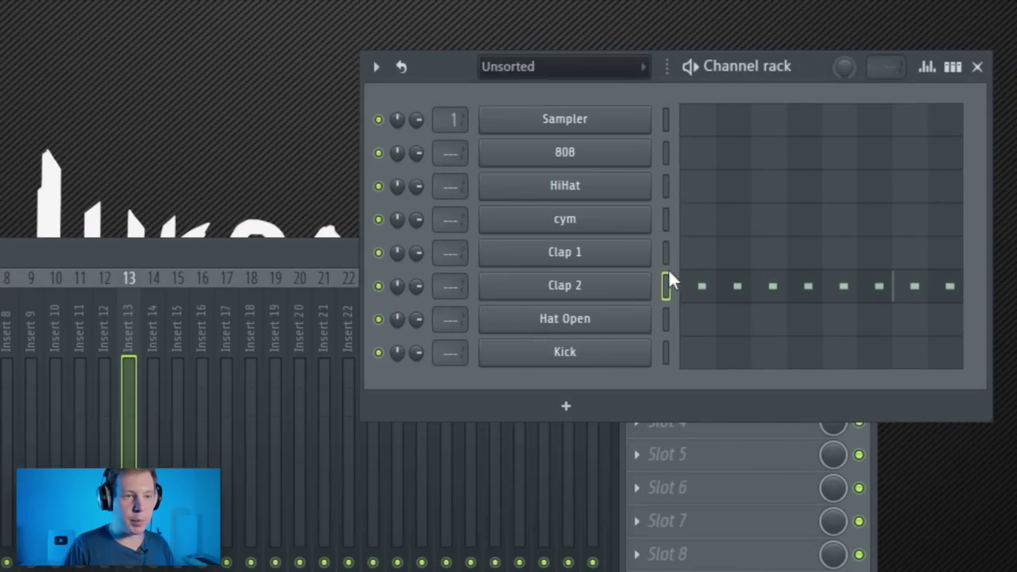
Copy the Clap 2 pattern to Clap 1, with a C5 hit on beat 3 of each of the eight bars.
{"action": "left_click", "coordinate": [666, 251]}
{"action": "key", "text": "ctrl+v"}
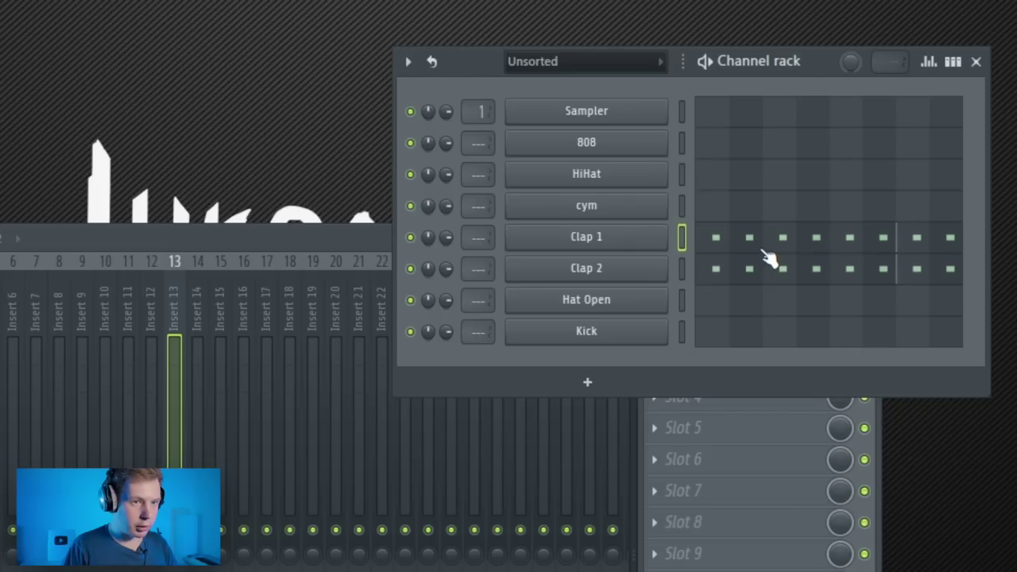
{"action": "left_click", "coordinate": [752, 258]}
{"action": "left_click_drag", "start_coordinate": [169, 165], "coordinate": [821, 382]}
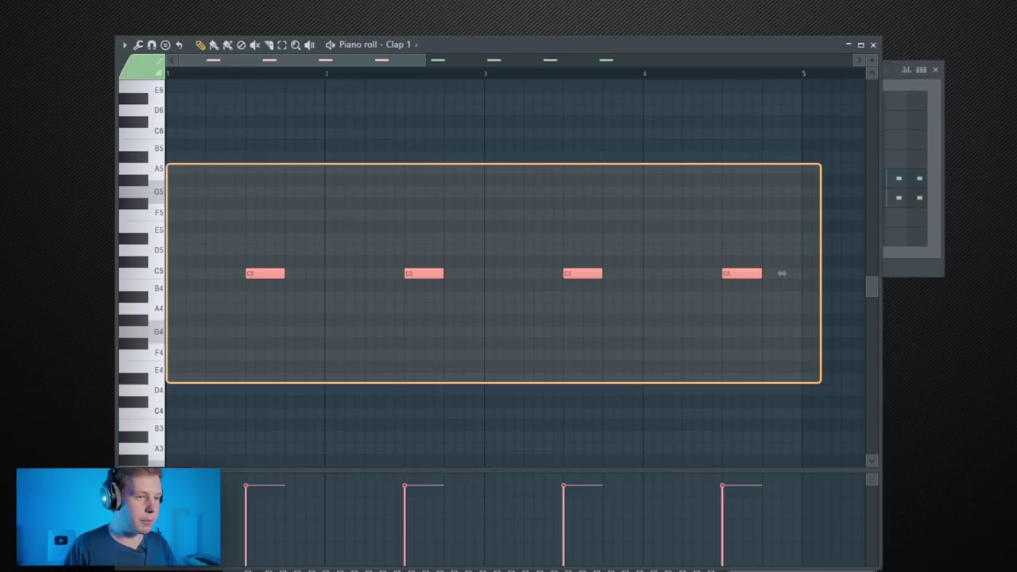
{"action": "key", "text": "ctrl+b"}
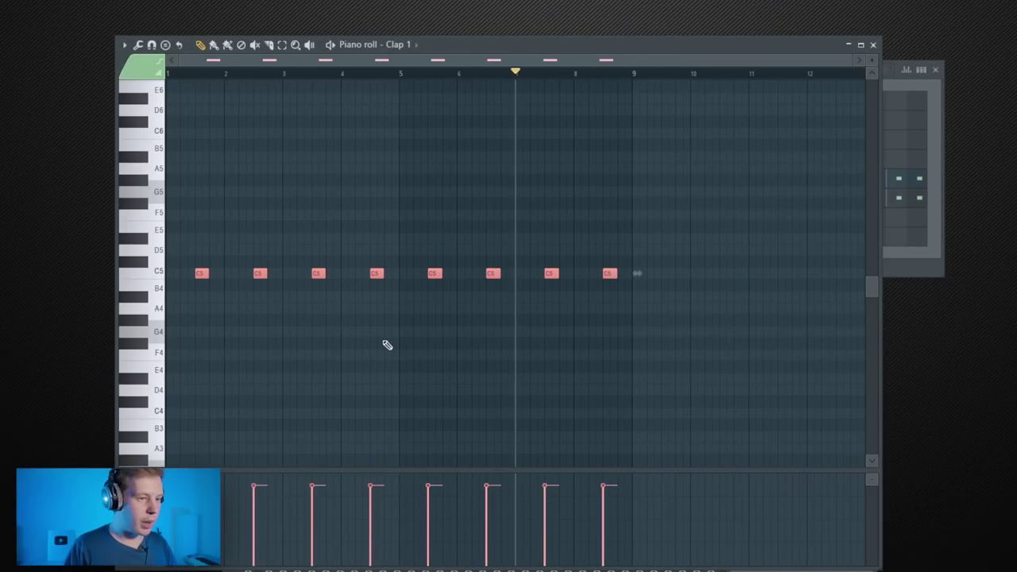
{"action": "left_click", "coordinate": [873, 45]}
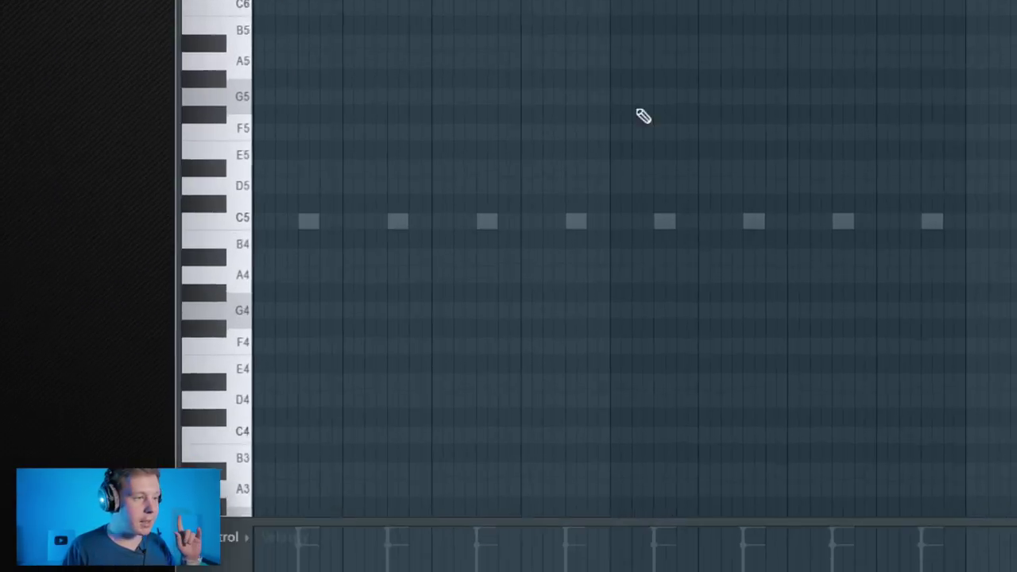
Place two adjacent eighth-length C5 notes at the start of the HiHat pattern, the second with slightly lower velocity.
{"action": "left_click", "coordinate": [416, 154]}
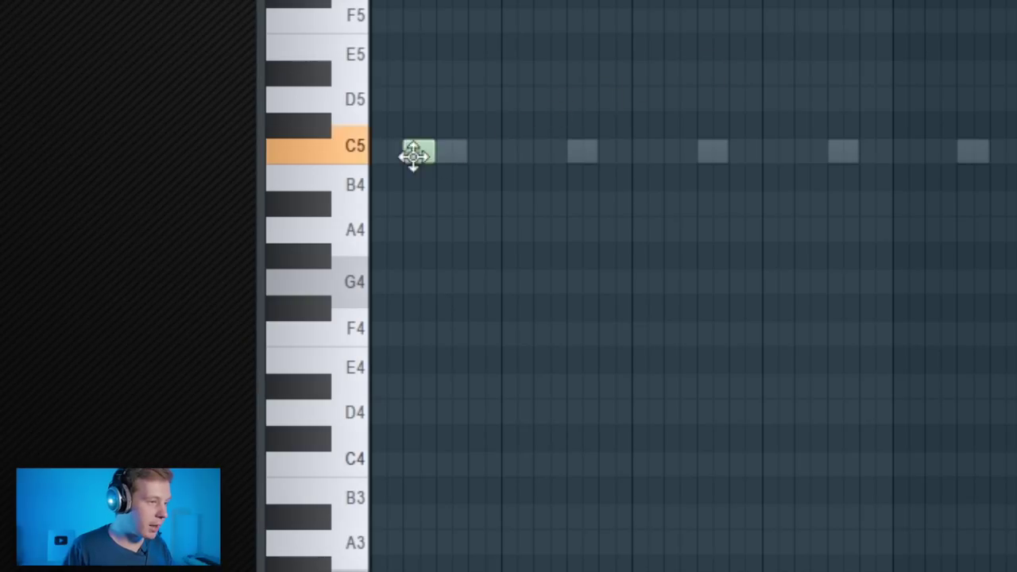
{"action": "left_click", "coordinate": [381, 156]}
{"action": "left_click", "coordinate": [389, 159]}
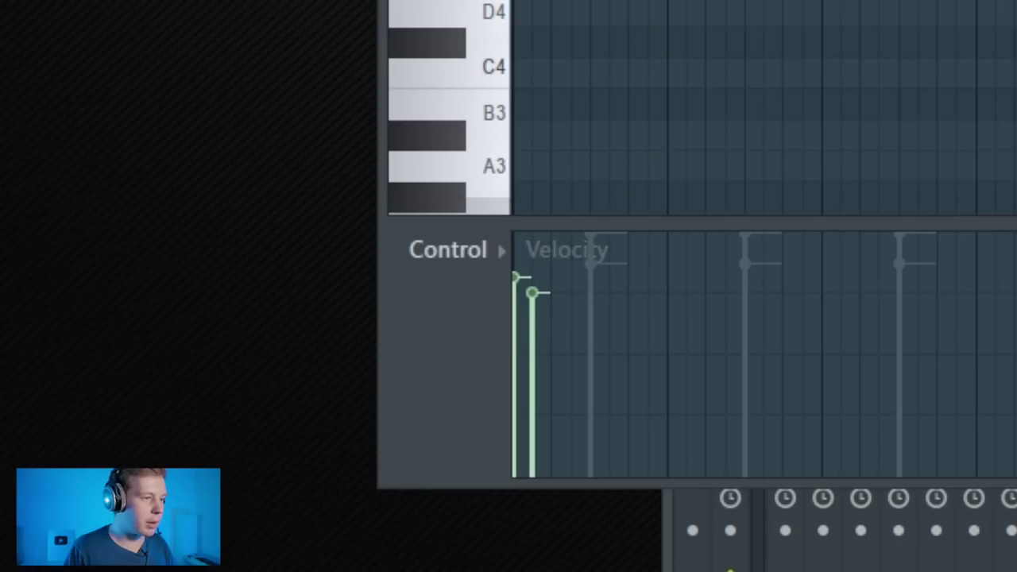
Duplicate the two HiHat notes repeatedly until they fill all eight bars, and toggle playback.
{"action": "key", "text": "ctrl+a"}
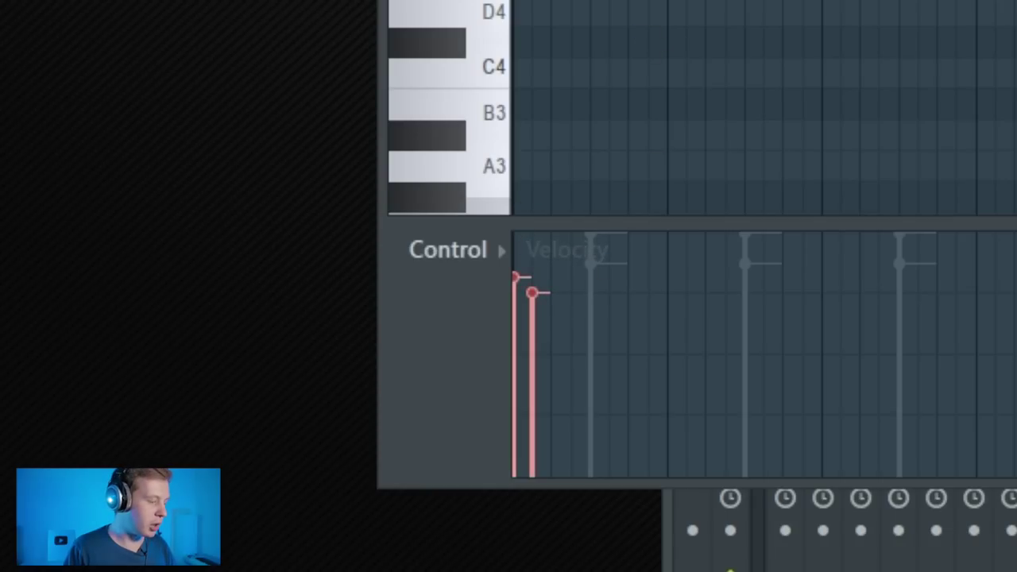
{"action": "key", "text": "ctrl+b"}
{"action": "key", "text": "ctrl+b"}
{"action": "key", "text": "ctrl+b"}
{"action": "key", "text": "ctrl+b"}
{"action": "key", "text": "ctrl+b"}
{"action": "key", "text": "ctrl+b"}
{"action": "key", "text": "ctrl+b"}
{"action": "key", "text": "ctrl+b"}
{"action": "key", "text": "ctrl+b"}
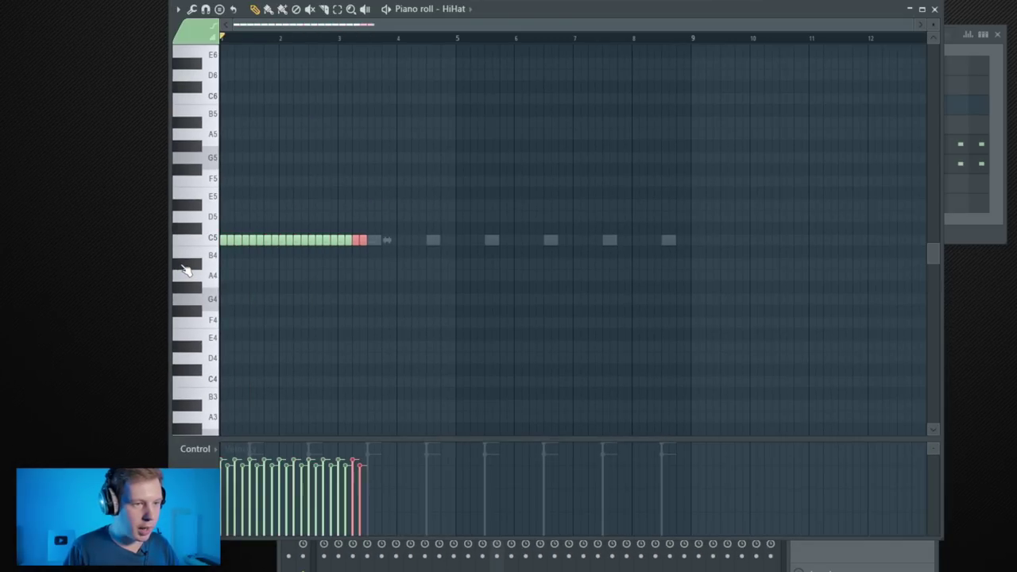
{"action": "key", "text": "ctrl+b"}
{"action": "key", "text": "ctrl+b"}
{"action": "key", "text": "ctrl+b"}
{"action": "key", "text": "ctrl+b"}
{"action": "key", "text": "ctrl+b"}
{"action": "key", "text": "ctrl+b"}
{"action": "key", "text": "ctrl+b"}
{"action": "key", "text": "ctrl+b"}
{"action": "key", "text": "ctrl+b"}
{"action": "key", "text": "ctrl+b"}
{"action": "key", "text": "ctrl+b"}
{"action": "key", "text": "ctrl+b"}
{"action": "key", "text": "ctrl+b"}
{"action": "key", "text": "ctrl+b"}
{"action": "key", "text": "ctrl+b"}
{"action": "key", "text": "ctrl+b"}
{"action": "key", "text": "ctrl+b"}
{"action": "key", "text": "ctrl+b"}
{"action": "key", "text": "ctrl+b"}
{"action": "key", "text": "ctrl+b"}
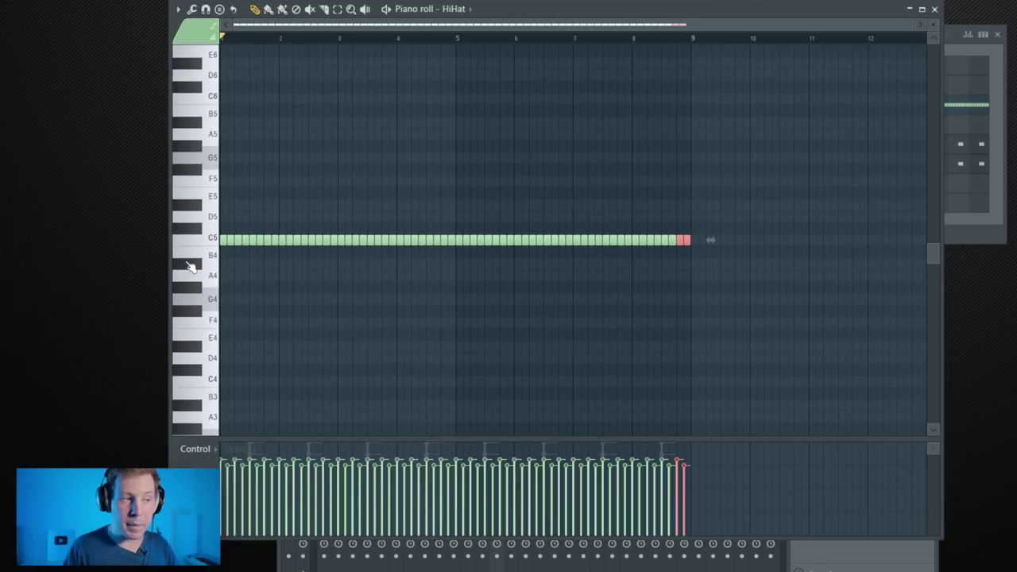
{"action": "key", "text": "space"}
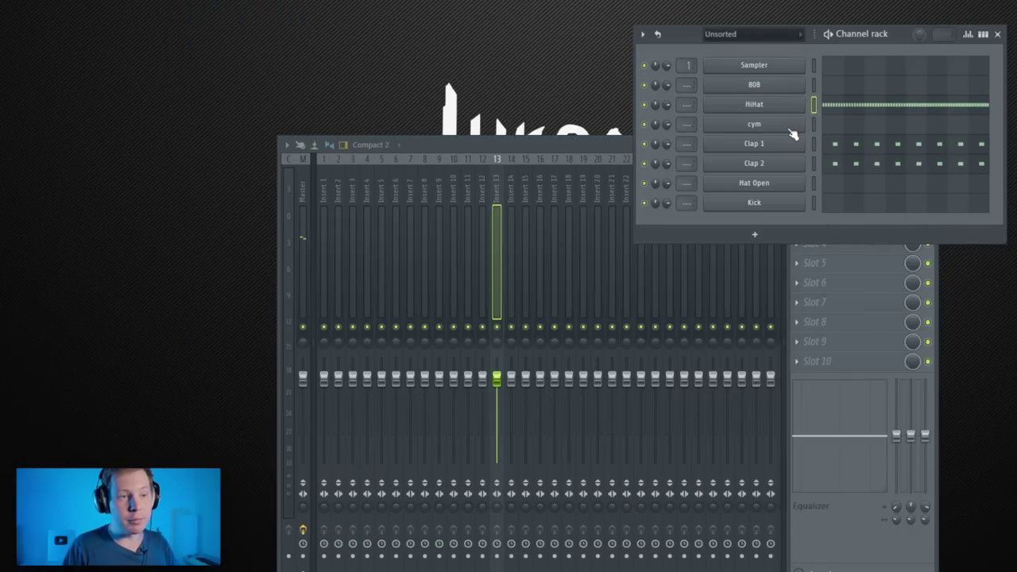
Give Hat Open a volume envelope with zero attack and decay and maximum hold, and turn off its loop points.
{"action": "left_click", "coordinate": [798, 185]}
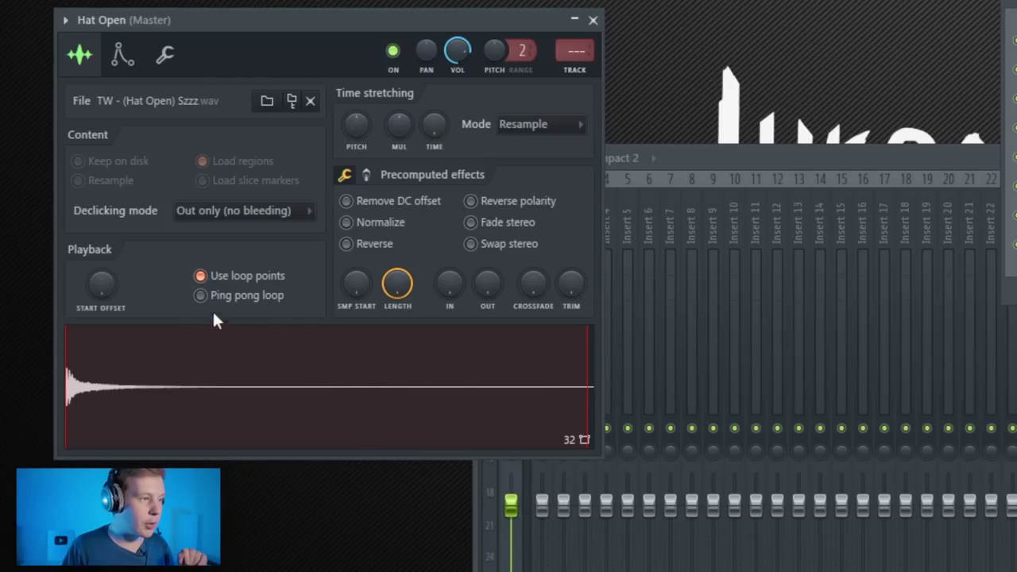
{"action": "left_click", "coordinate": [121, 55]}
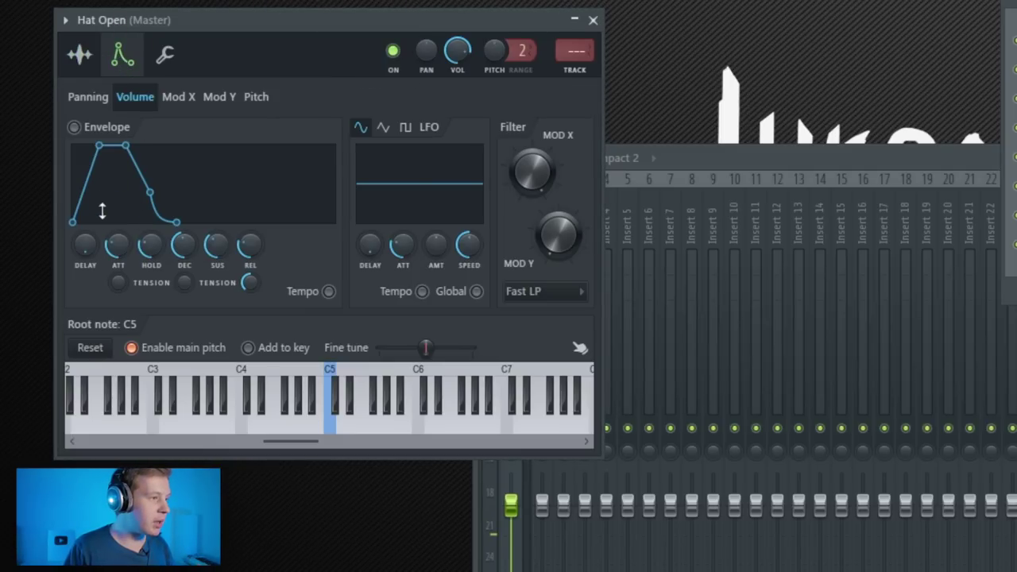
{"action": "left_click_drag", "start_coordinate": [118, 244], "coordinate": [141, 303]}
{"action": "left_click_drag", "start_coordinate": [149, 245], "coordinate": [158, 186]}
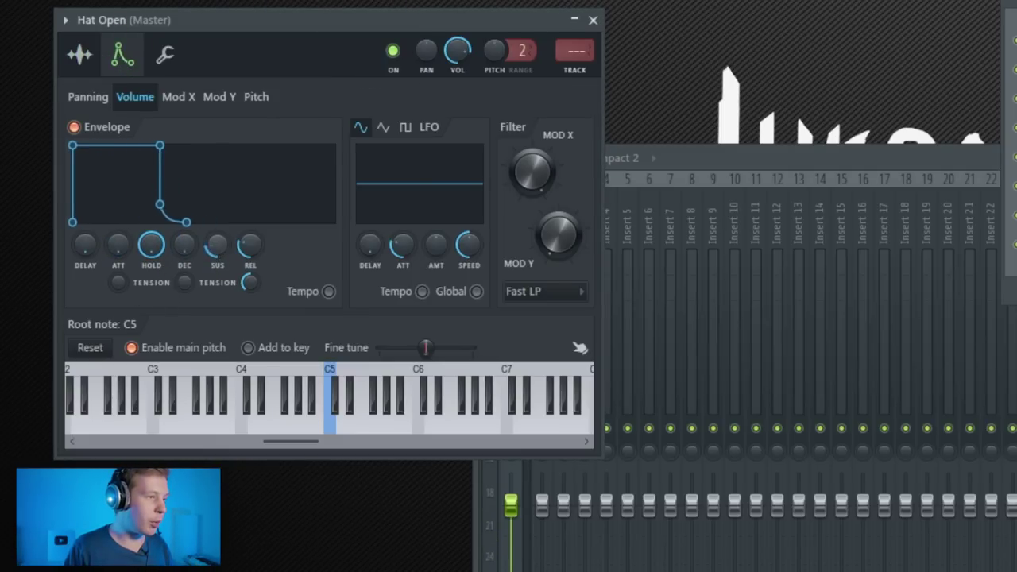
{"action": "left_click", "coordinate": [79, 55]}
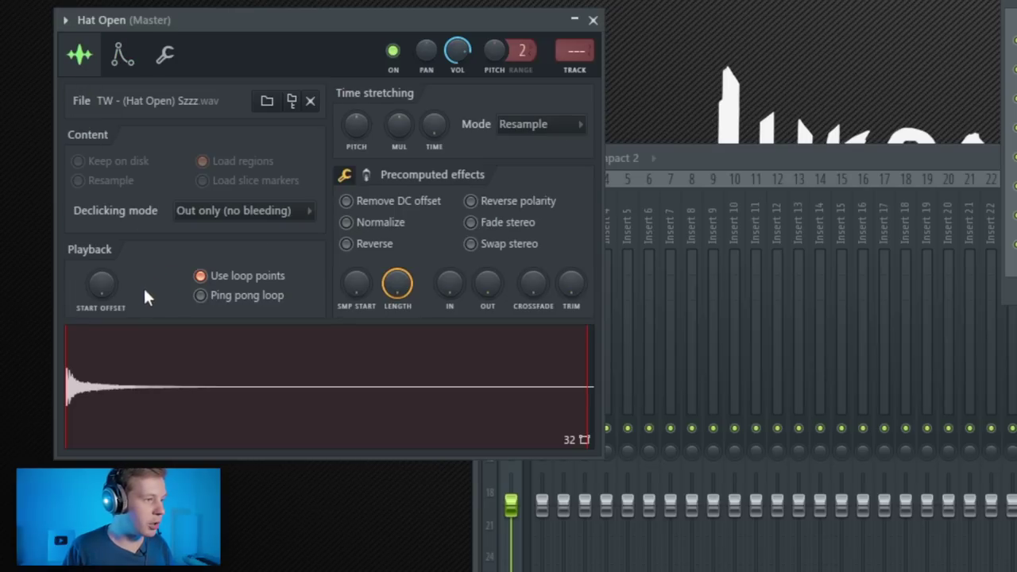
{"action": "left_click", "coordinate": [200, 295]}
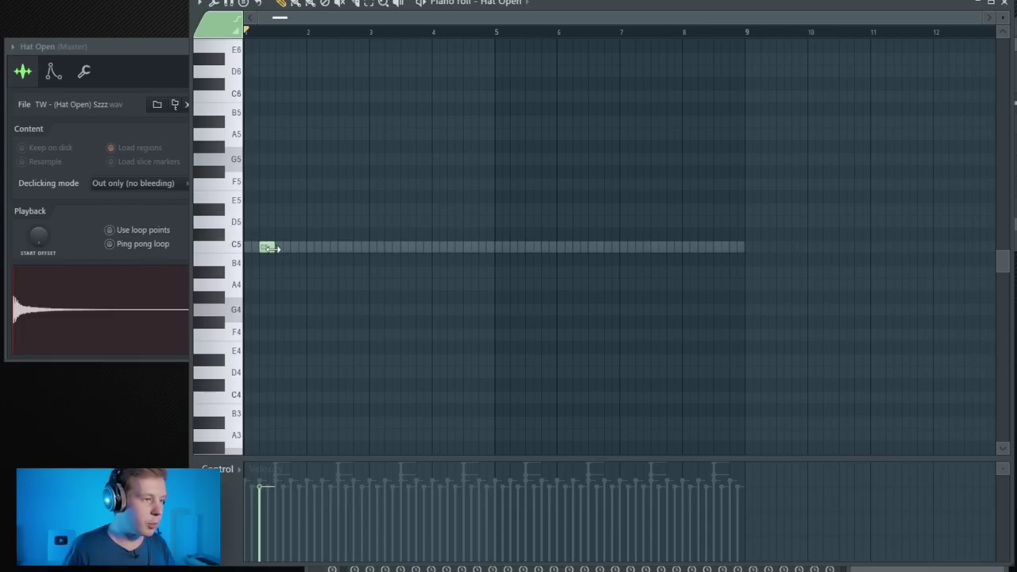
Place Hat Open C5 notes on beats 2 and 4 of bars 1–4, omitting bar 4 beat 4, and duplicate them into bars 5–8.
{"action": "key", "text": "space"}
{"action": "left_click", "coordinate": [294, 247]}
{"action": "left_click", "coordinate": [325, 247]}
{"action": "left_click", "coordinate": [357, 248]}
{"action": "left_click", "coordinate": [392, 247]}
{"action": "left_click", "coordinate": [419, 247]}
{"action": "left_click", "coordinate": [450, 247]}
{"action": "key", "text": "space"}
{"action": "key", "text": "ctrl+a"}
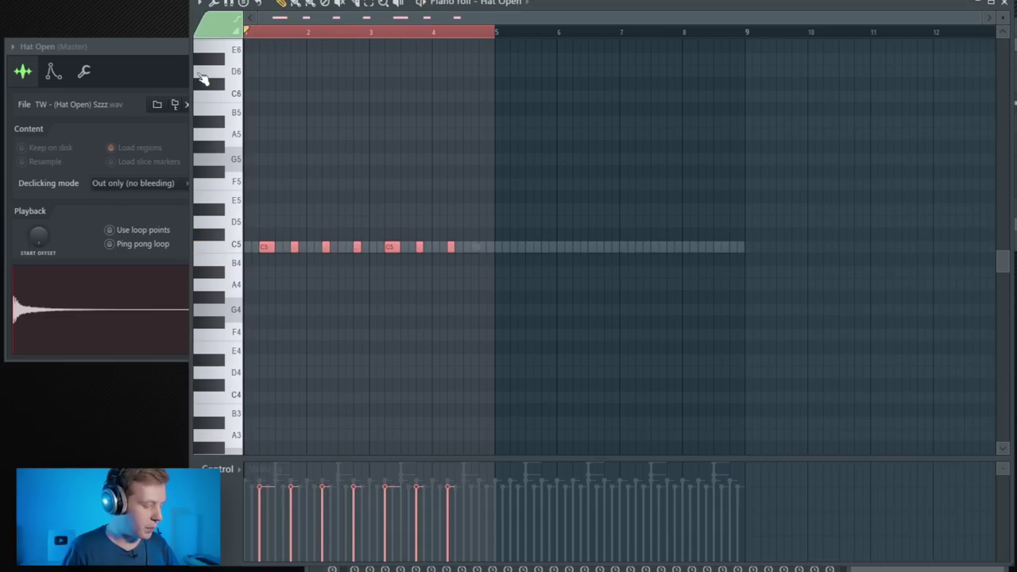
{"action": "key", "text": "ctrl+b"}
{"action": "left_click", "coordinate": [1004, 3]}
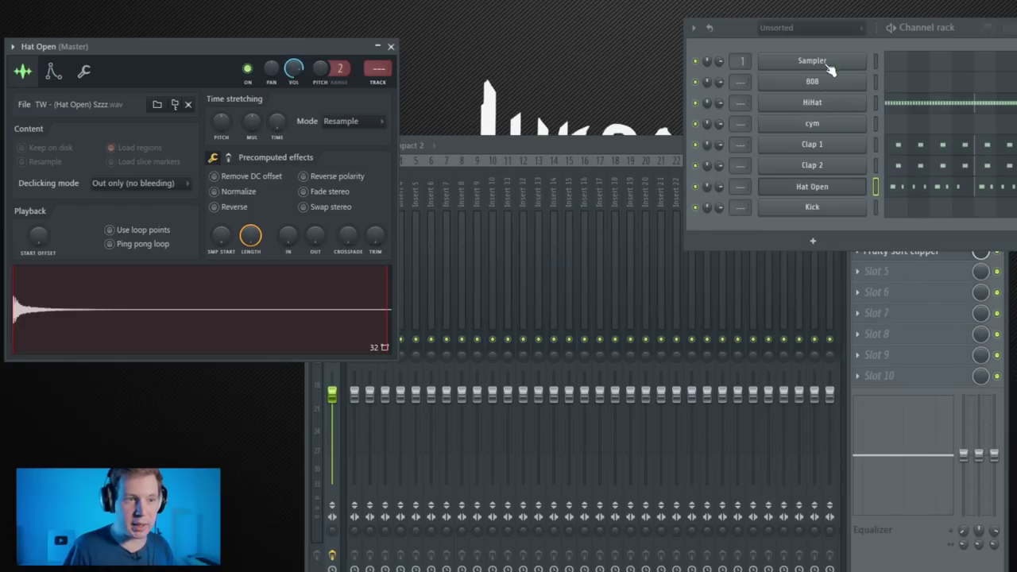
Insert an Omnisphere instrument channel above the Sampler channel.
{"action": "right_click", "coordinate": [830, 70]}
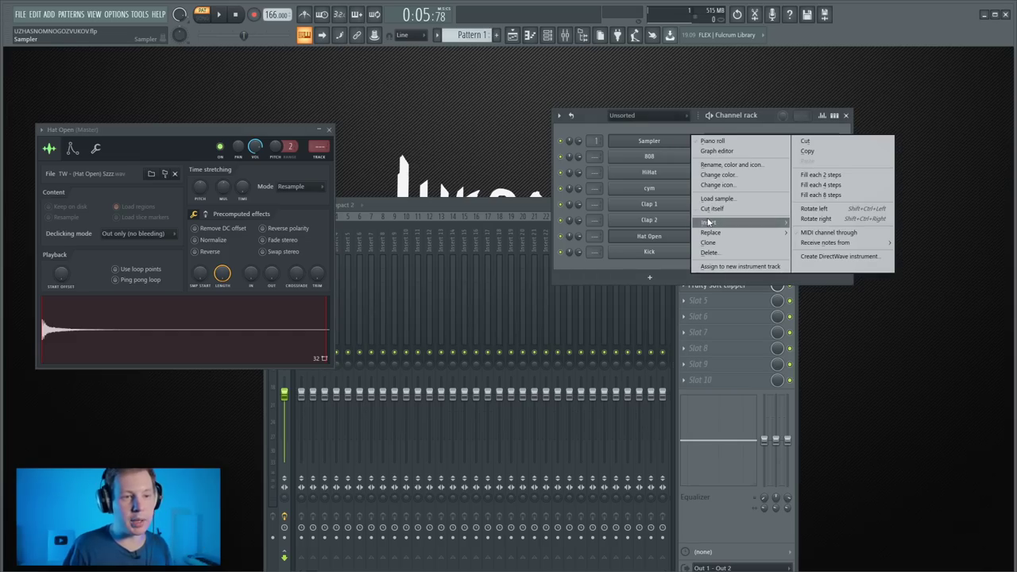
{"action": "mouse_move", "coordinate": [905, 166]}
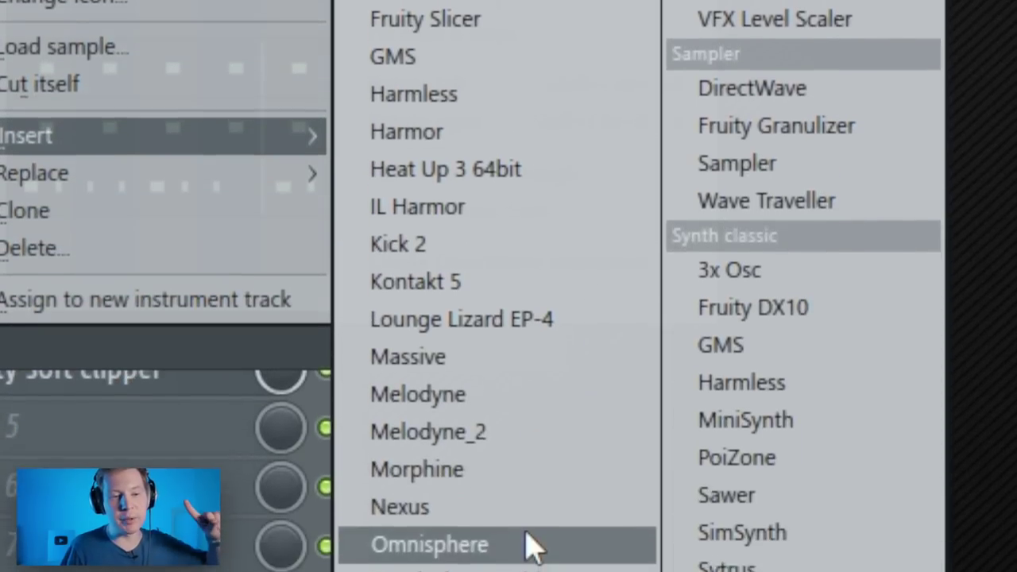
{"action": "left_click", "coordinate": [527, 545]}
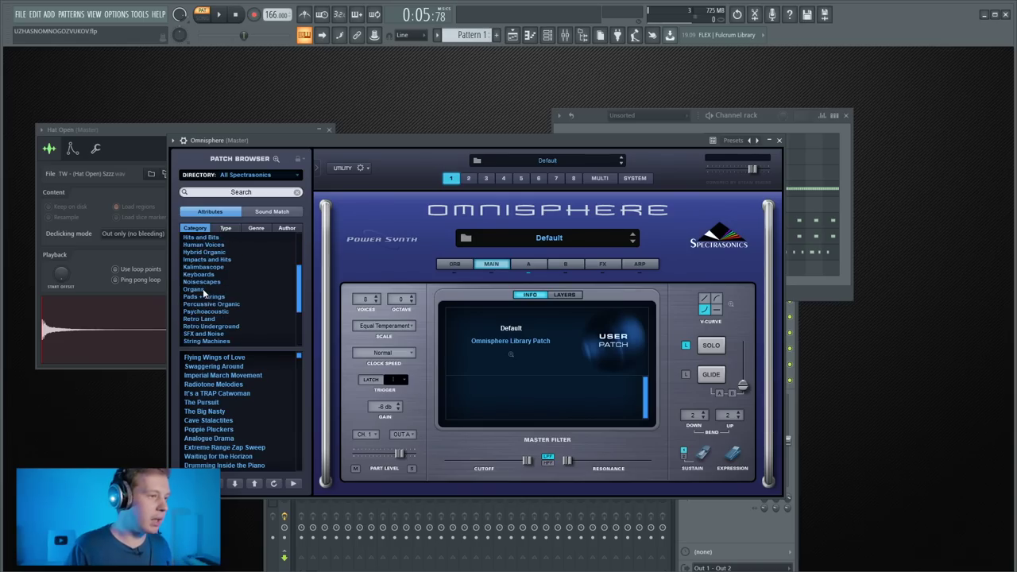
Load the Phased Hammond patch from Omnisphere's Organs category.
{"action": "left_click", "coordinate": [201, 289]}
{"action": "left_click_drag", "start_coordinate": [297, 371], "coordinate": [286, 426]}
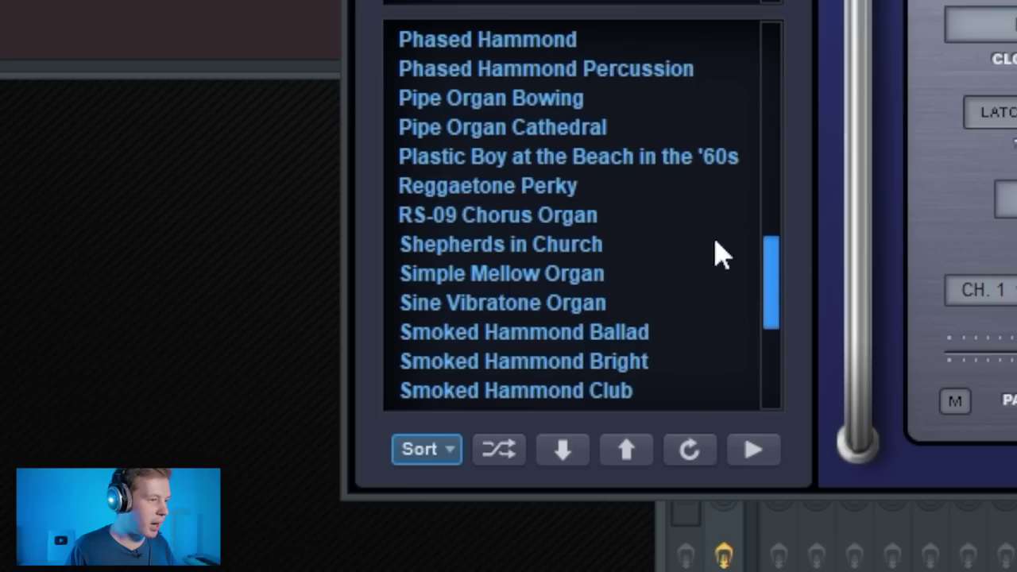
{"action": "left_click", "coordinate": [501, 49]}
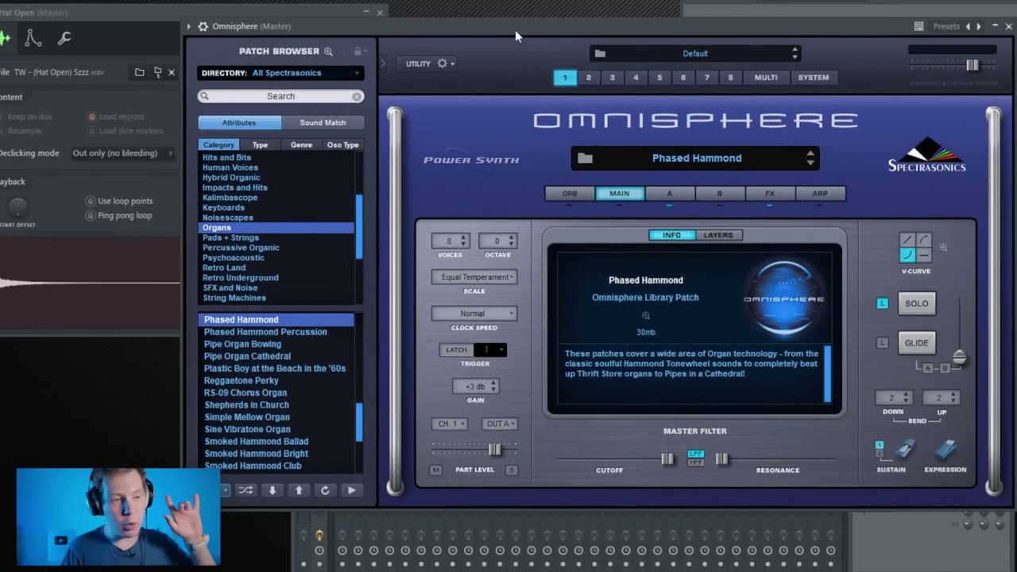
Place a long chord of G5, A#5 and D6 at the start of Omnisphere's piano roll.
{"action": "left_click", "coordinate": [970, 10]}
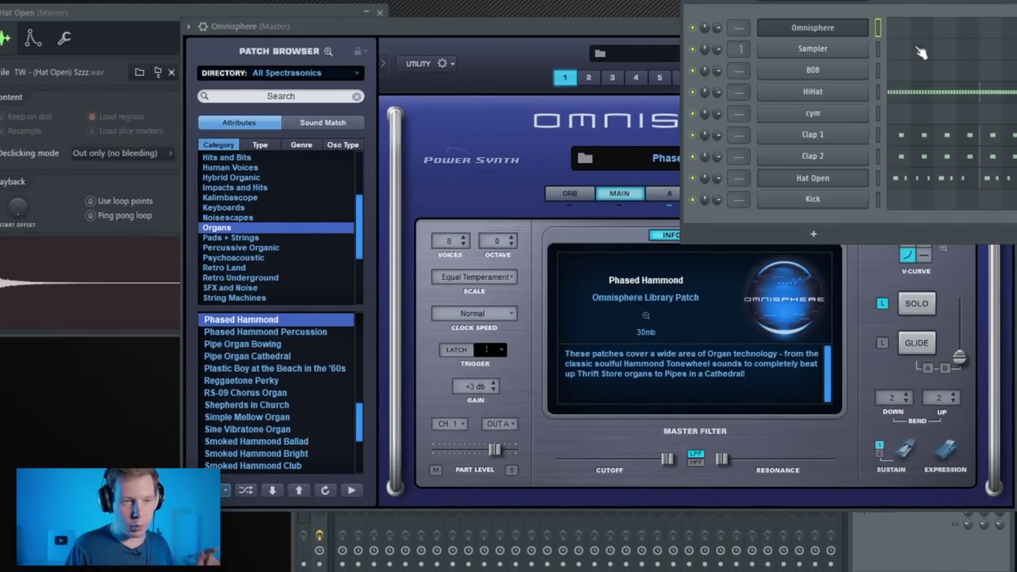
{"action": "left_click", "coordinate": [903, 35]}
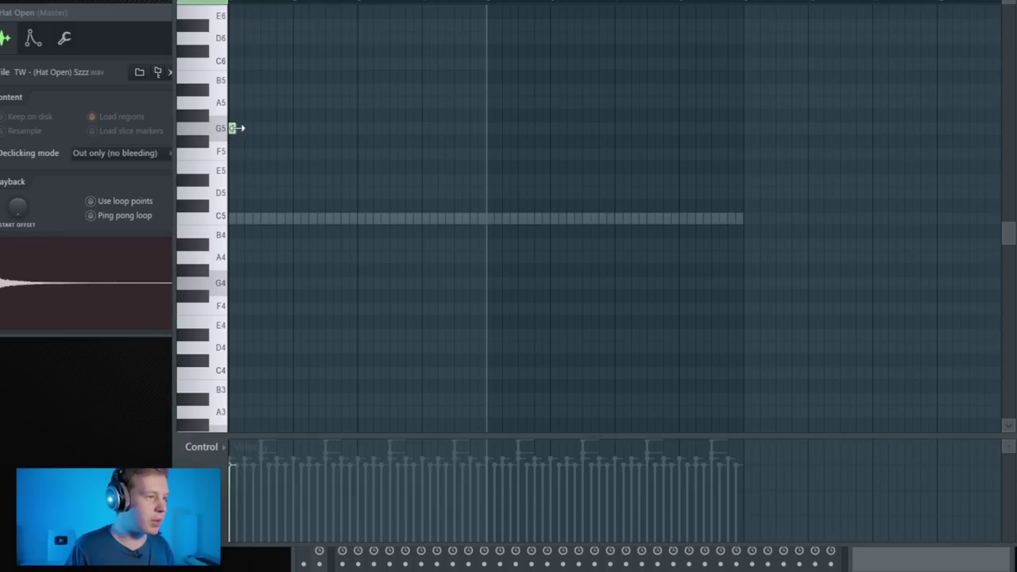
{"action": "left_click", "coordinate": [237, 128]}
{"action": "left_click", "coordinate": [250, 89]}
{"action": "left_click", "coordinate": [250, 39]}
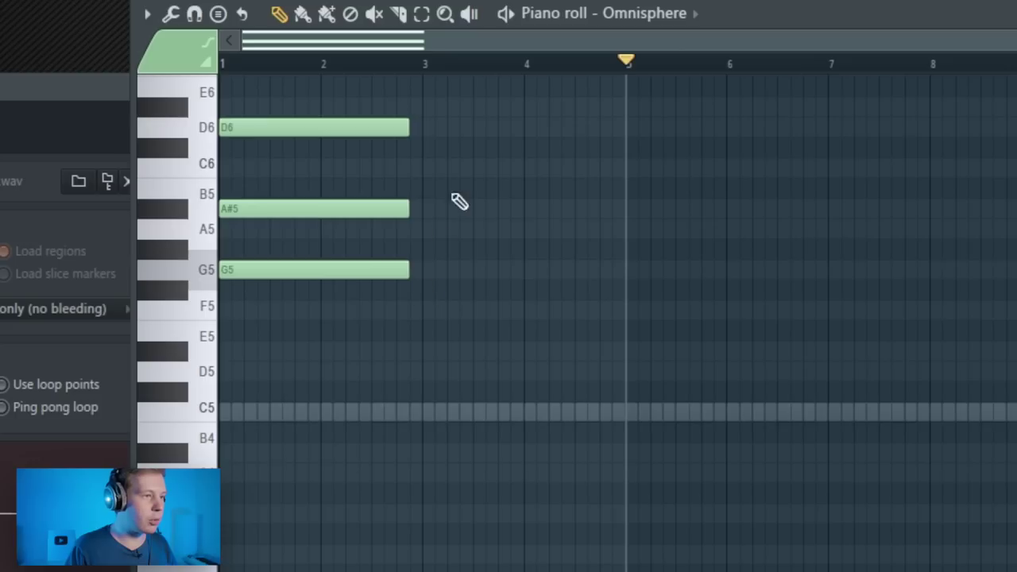
Shorten the first chord to one and a half bars and follow it with an equally long D#5, G5 and A#5 chord.
{"action": "key", "text": "ctrl+a"}
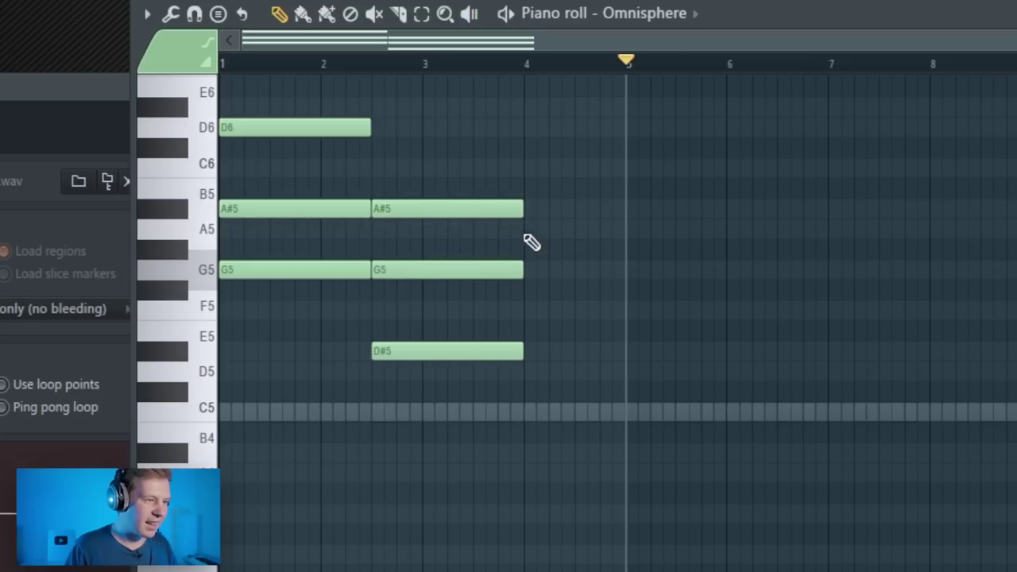
{"action": "left_click_drag", "start_coordinate": [590, 131], "coordinate": [441, 355]}
{"action": "left_click_drag", "start_coordinate": [427, 353], "coordinate": [452, 355]}
{"action": "key", "text": "space"}
{"action": "key", "text": "space"}
Shorten the first chord to three beats and make the D#5 chord run from there to the start of bar 3.
{"action": "left_click_drag", "start_coordinate": [377, 108], "coordinate": [329, 277]}
{"action": "left_click_drag", "start_coordinate": [368, 270], "coordinate": [293, 274]}
{"action": "left_click_drag", "start_coordinate": [551, 157], "coordinate": [327, 362]}
{"action": "key", "text": "space"}
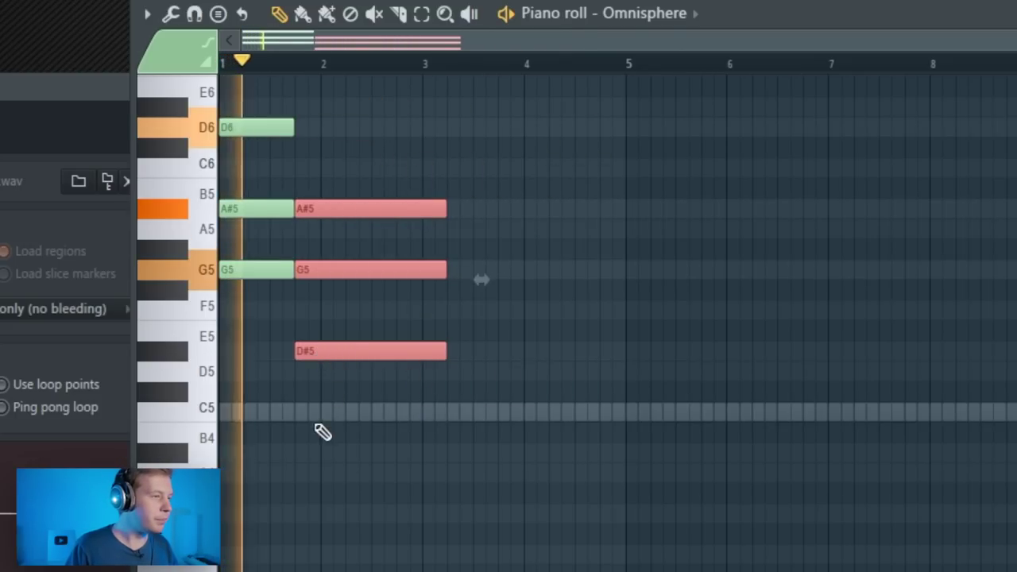
{"action": "left_click", "coordinate": [322, 431], "text": "ctrl"}
{"action": "left_click_drag", "start_coordinate": [484, 159], "coordinate": [445, 247]}
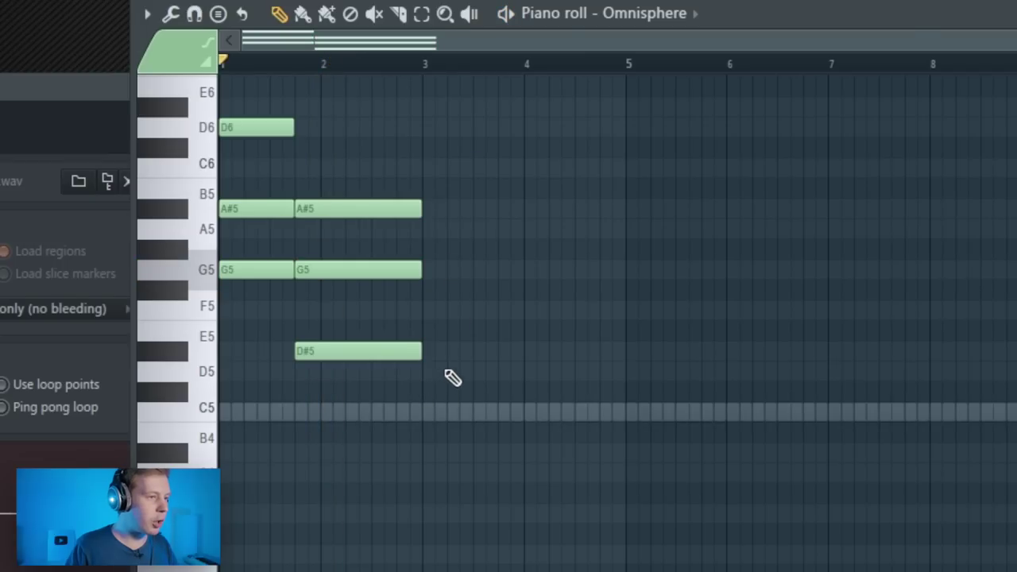
Add a third chord of D5, F5 and A5 from the start of bar 3, five beats long, and play it back.
{"action": "left_click", "coordinate": [461, 333]}
{"action": "left_click", "coordinate": [468, 289]}
{"action": "right_click", "coordinate": [468, 289]}
{"action": "left_click", "coordinate": [458, 237]}
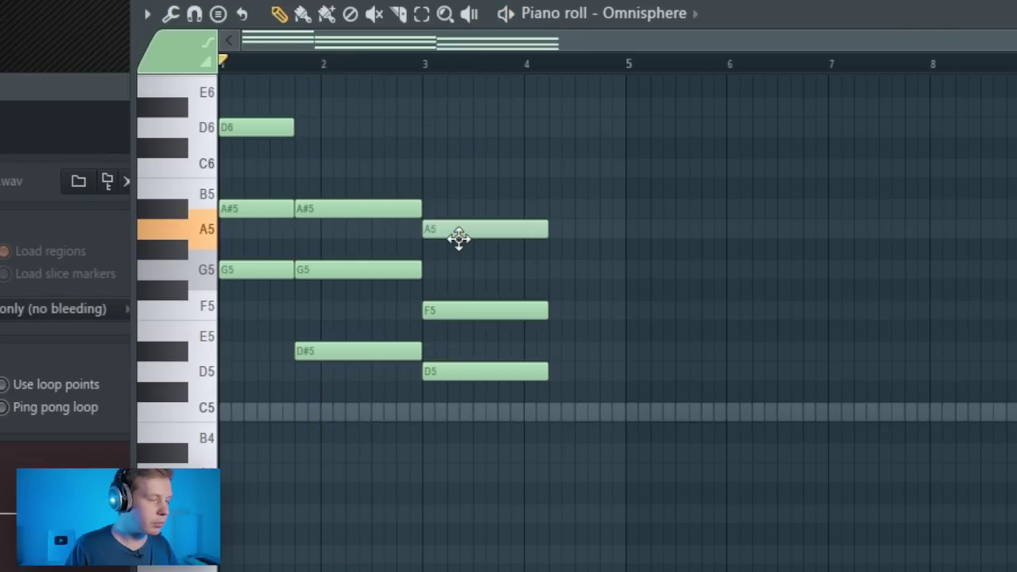
{"action": "key", "text": "space"}
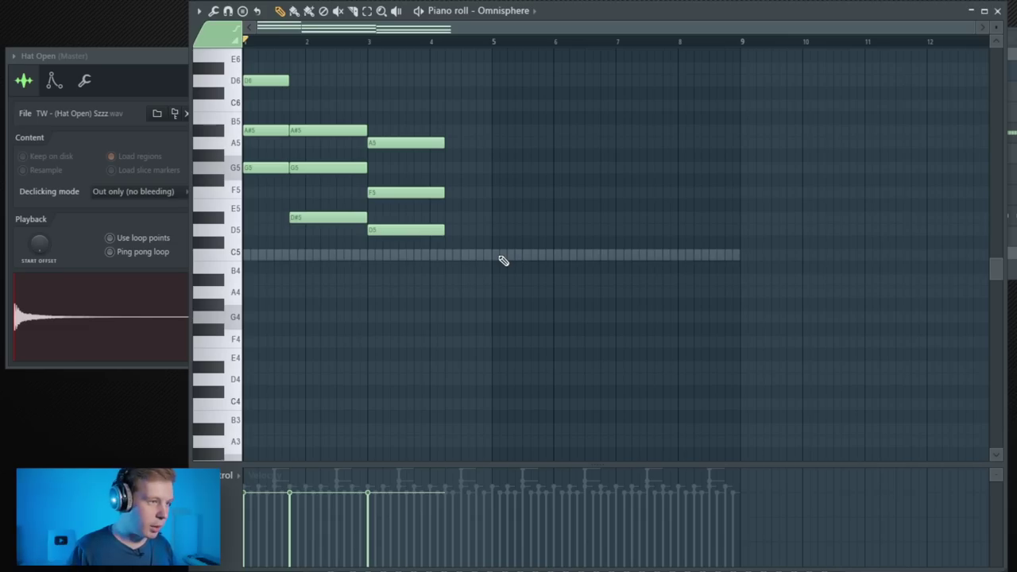
Add a D#6 to the second chord lasting until bar 3, and a long D6 to the third chord from bar 3.
{"action": "left_click", "coordinate": [293, 67]}
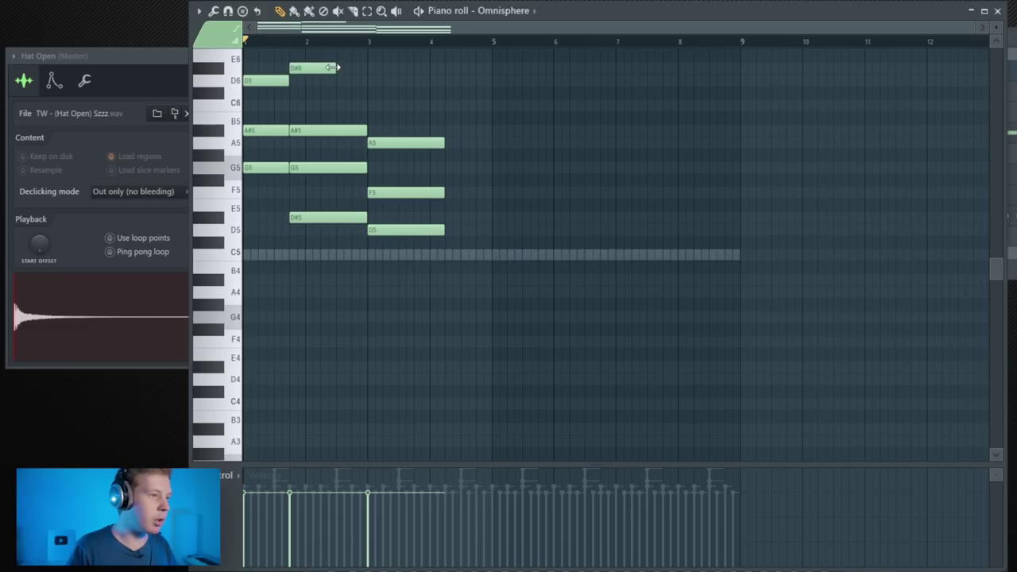
{"action": "left_click_drag", "start_coordinate": [332, 68], "coordinate": [366, 68]}
{"action": "key", "text": "space"}
{"action": "left_click", "coordinate": [385, 81]}
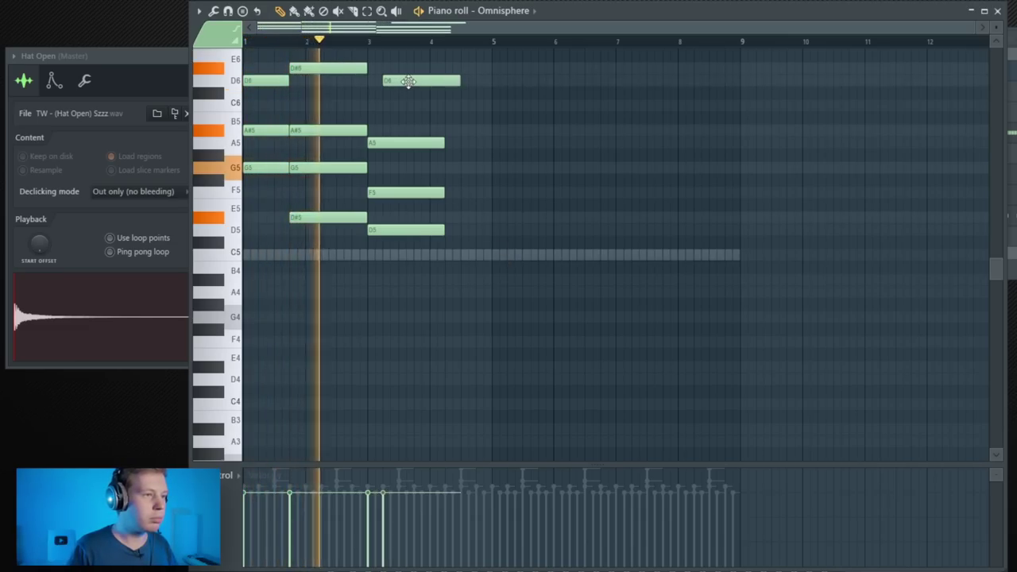
{"action": "left_click_drag", "start_coordinate": [408, 82], "coordinate": [393, 82]}
{"action": "left_click_drag", "start_coordinate": [442, 82], "coordinate": [459, 83]}
Revoice the three chords with lower D5, A#4 and A4 notes, adding short A#5 and D#5 notes before bars 3 and 5.
{"action": "left_click_drag", "start_coordinate": [442, 294], "coordinate": [473, 294]}
{"action": "left_click_drag", "start_coordinate": [272, 133], "coordinate": [273, 230]}
{"action": "key", "text": "space"}
{"action": "right_click", "coordinate": [274, 131]}
{"action": "right_click", "coordinate": [412, 193]}
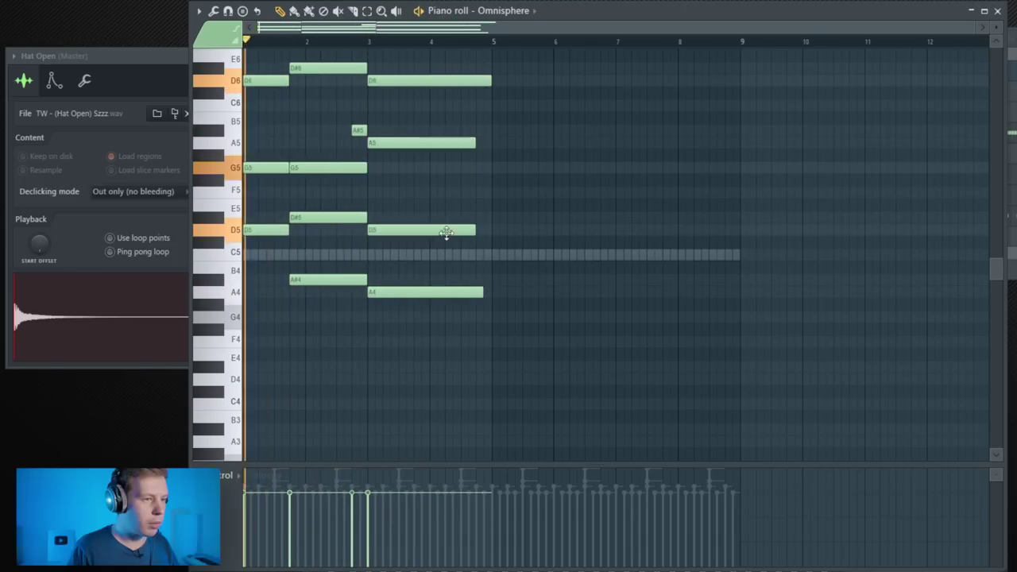
{"action": "key", "text": "space"}
{"action": "left_click", "coordinate": [477, 219]}
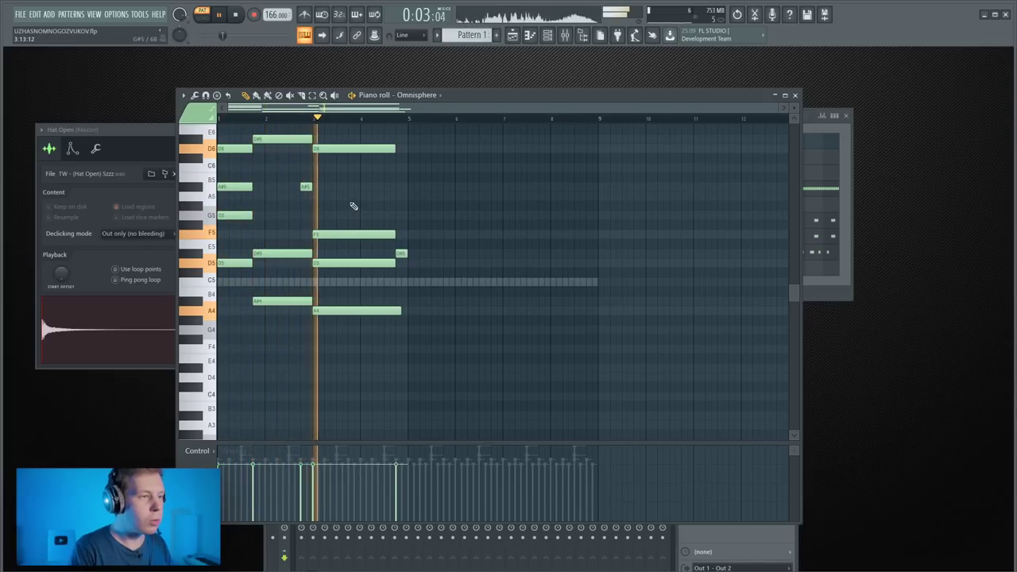
{"action": "key", "text": "space"}
Select the middle G5, D#5 and F5 notes of the three chords and lower the velocity of the G5 and D#5.
{"action": "left_click_drag", "start_coordinate": [227, 125], "coordinate": [450, 369], "text": "ctrl"}
{"action": "left_click", "coordinate": [451, 369], "text": "ctrl"}
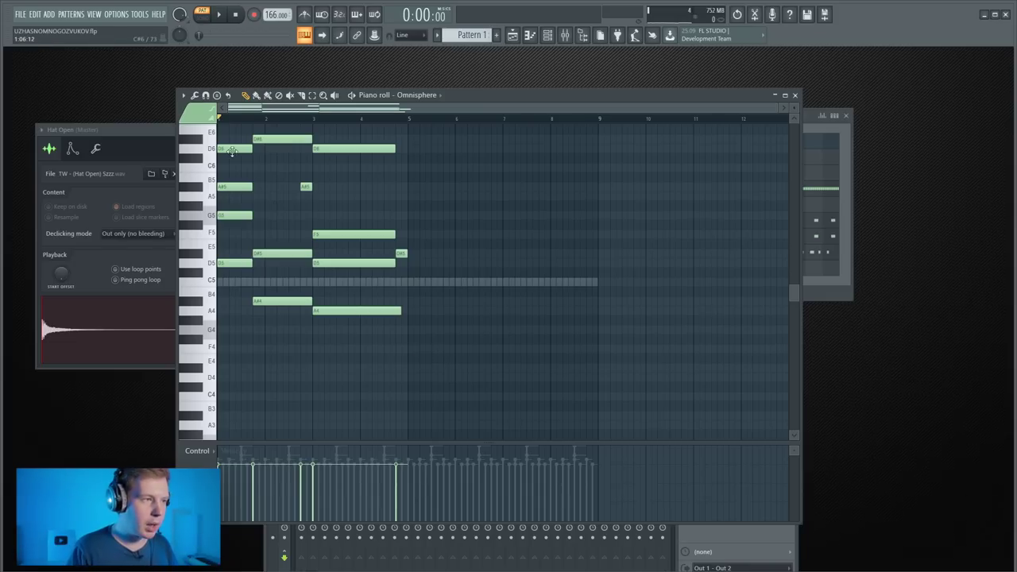
{"action": "left_click_drag", "start_coordinate": [236, 126], "coordinate": [381, 174], "text": "ctrl"}
{"action": "left_click", "coordinate": [245, 216], "text": "ctrl"}
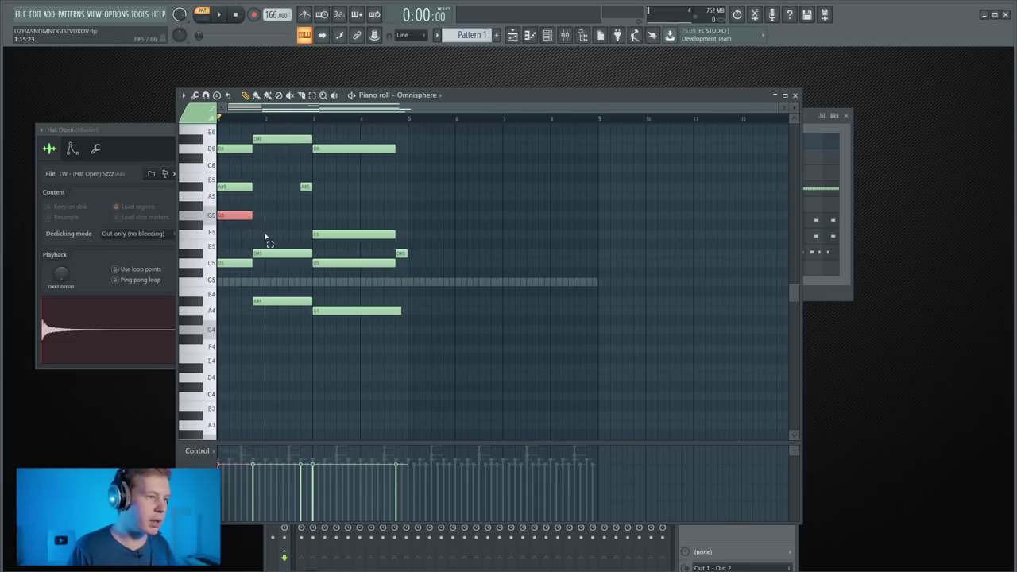
{"action": "left_click", "coordinate": [353, 235], "text": "ctrl+shift"}
{"action": "left_click_drag", "start_coordinate": [226, 476], "coordinate": [256, 473]}
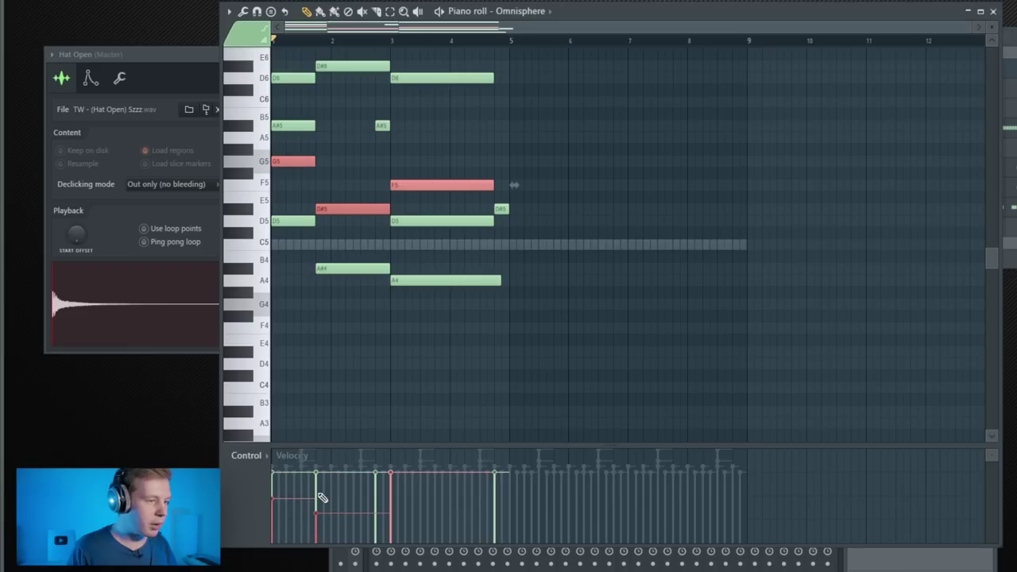
{"action": "left_click", "coordinate": [297, 483]}
{"action": "key", "text": "space"}
{"action": "key", "text": "space"}
Reduce the first chord's G5 velocity further, lower the third chord's F5 to match, and play the progression.
{"action": "left_click_drag", "start_coordinate": [289, 503], "coordinate": [325, 513]}
{"action": "key", "text": "space"}
{"action": "key", "text": "space"}
{"action": "key", "text": "space"}
{"action": "left_click_drag", "start_coordinate": [390, 496], "coordinate": [393, 507]}
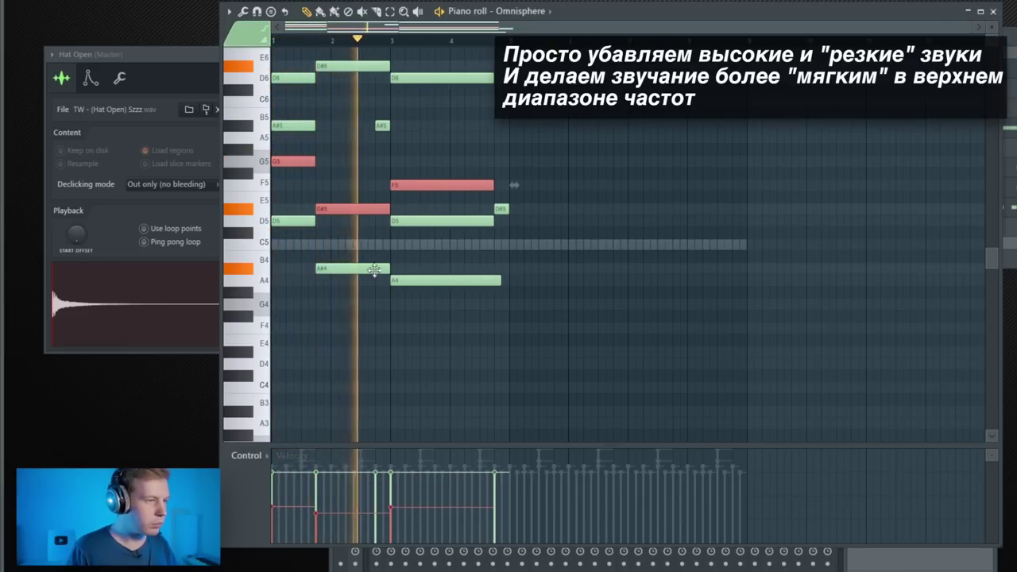
{"action": "key", "text": "space"}
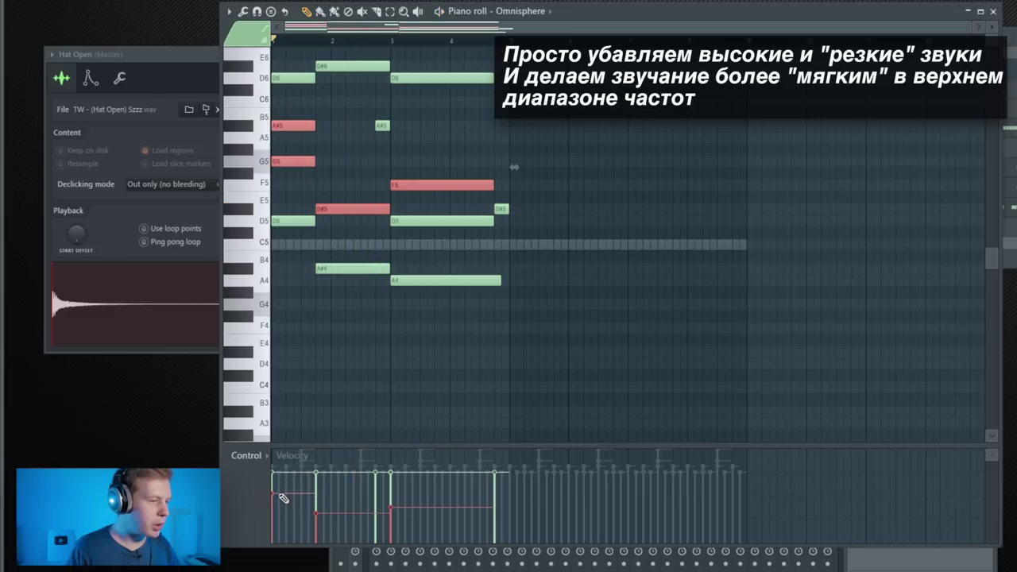
Lower the velocity of the first chord's A#5 and audition it.
{"action": "left_click", "coordinate": [336, 170]}
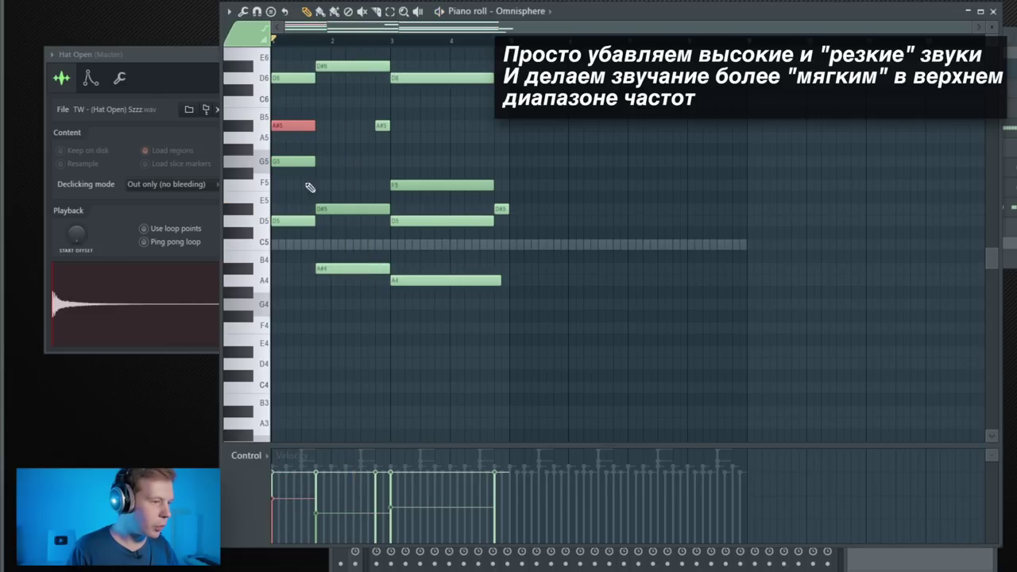
{"action": "key", "text": "space"}
{"action": "key", "text": "space"}
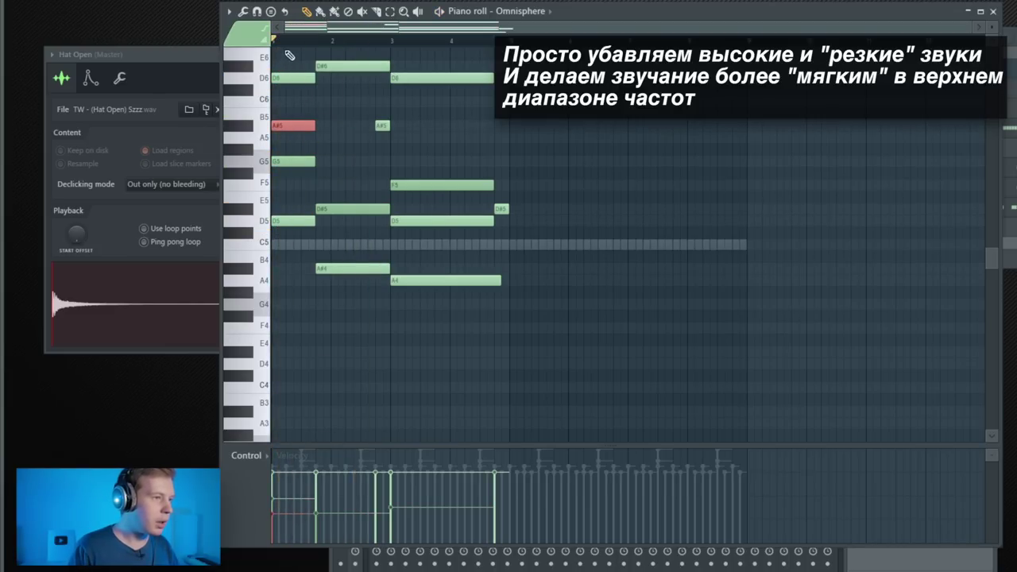
Select the top D6, D#6 and D6 notes of the three chords, lower their velocity and play them back.
{"action": "left_click_drag", "start_coordinate": [287, 51], "coordinate": [441, 98]}
{"action": "key", "text": "space"}
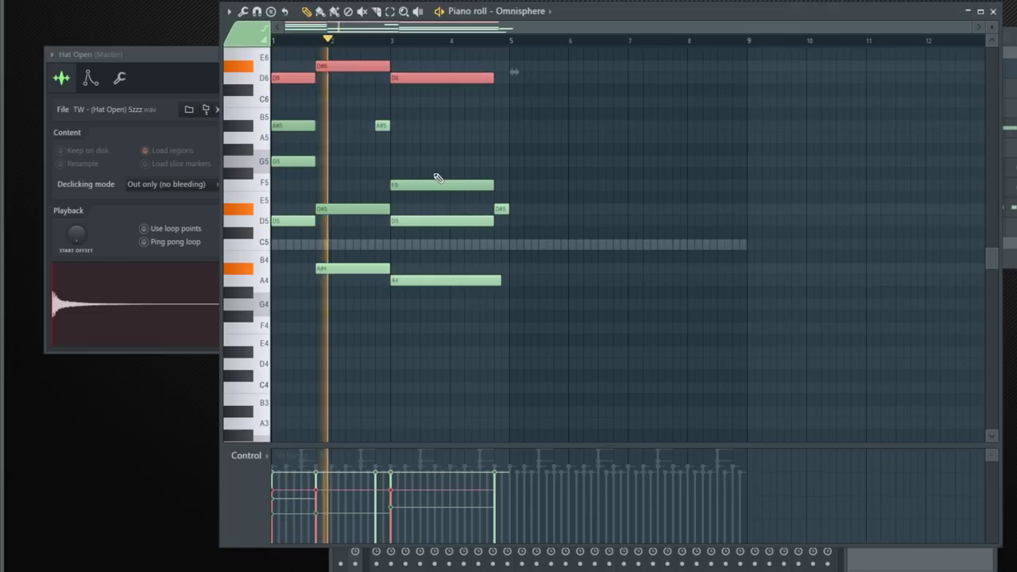
{"action": "left_click", "coordinate": [542, 197], "text": "ctrl"}
{"action": "key", "text": "space"}
Lower the velocity of the short A#5 before bar 3 and the short D#5 before bar 5.
{"action": "left_click_drag", "start_coordinate": [364, 107], "coordinate": [403, 147]}
{"action": "scroll", "coordinate": [403, 200], "scroll_direction": "down", "scroll_amount": 5}
{"action": "key", "text": "space"}
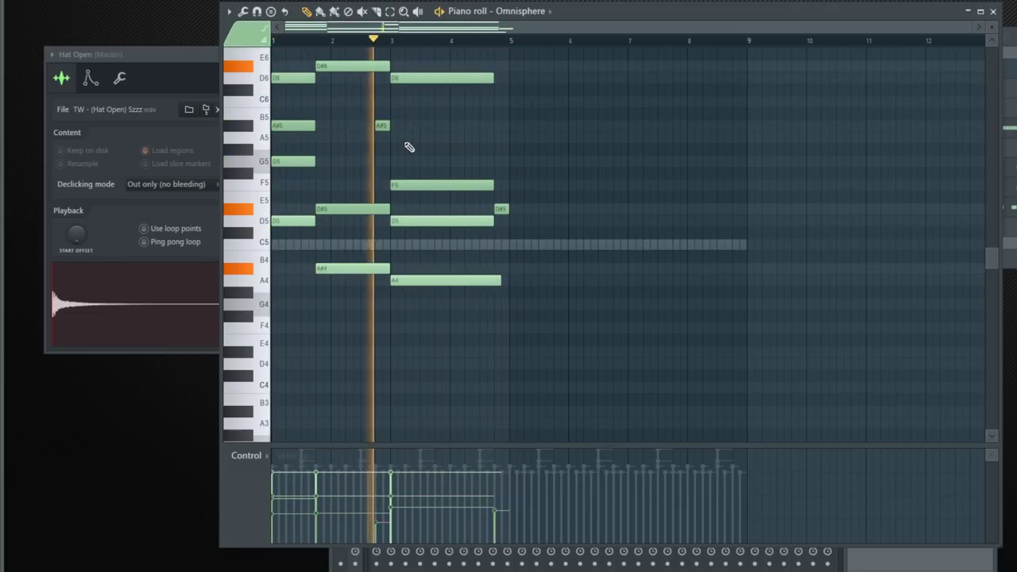
Apply the strumizer to all chord notes, repeat the four-bar progression in bars 5 to 8, and close the piano roll.
{"action": "key", "text": "ctrl+a"}
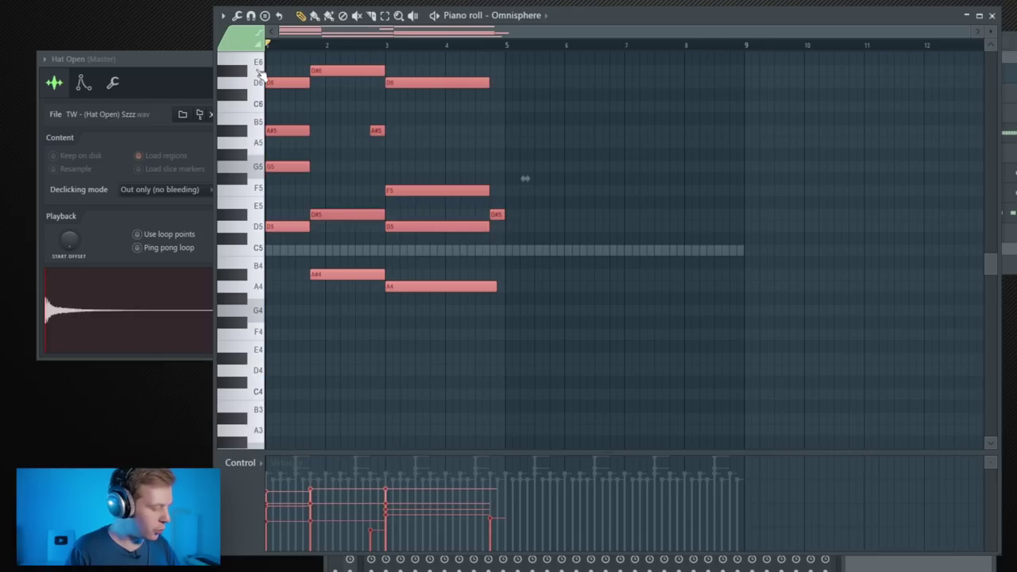
{"action": "key", "text": "alt+s"}
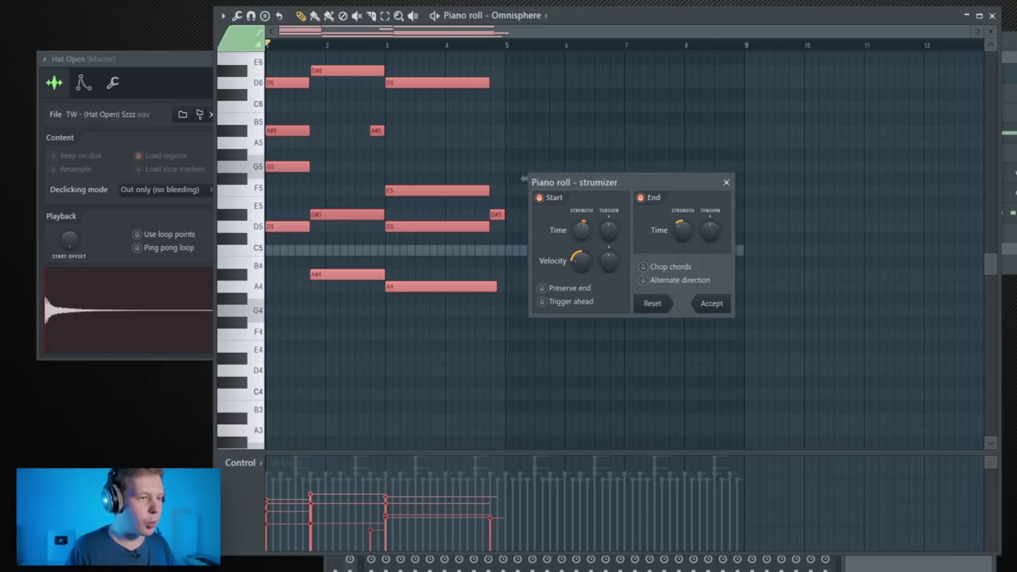
{"action": "key", "text": "space"}
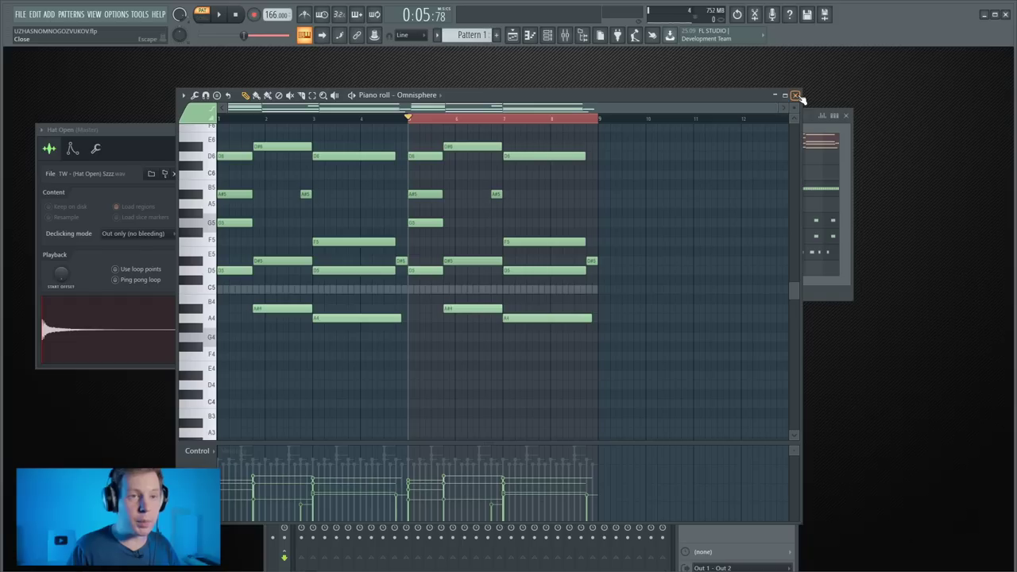
{"action": "left_click", "coordinate": [792, 96]}
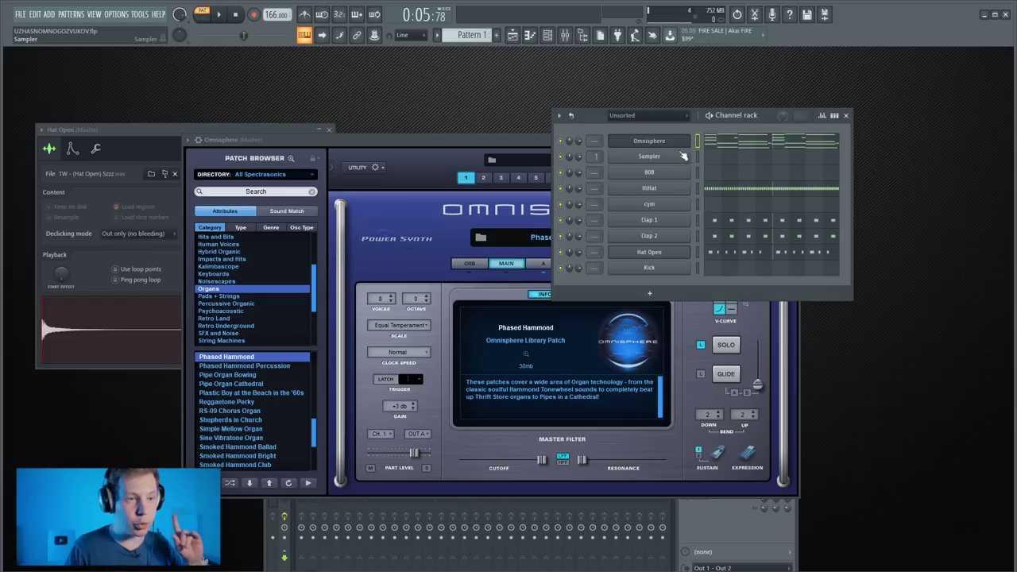
Open the effects of the Phased Hammond patch's layer A and turn the Retrophaser's mix well down.
{"action": "left_click", "coordinate": [542, 263]}
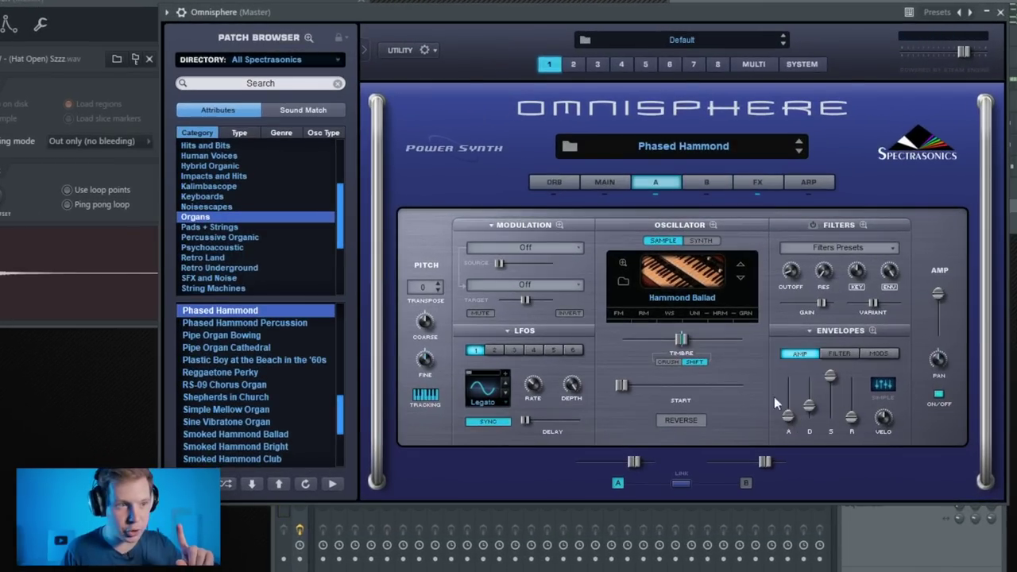
{"action": "left_click", "coordinate": [757, 182]}
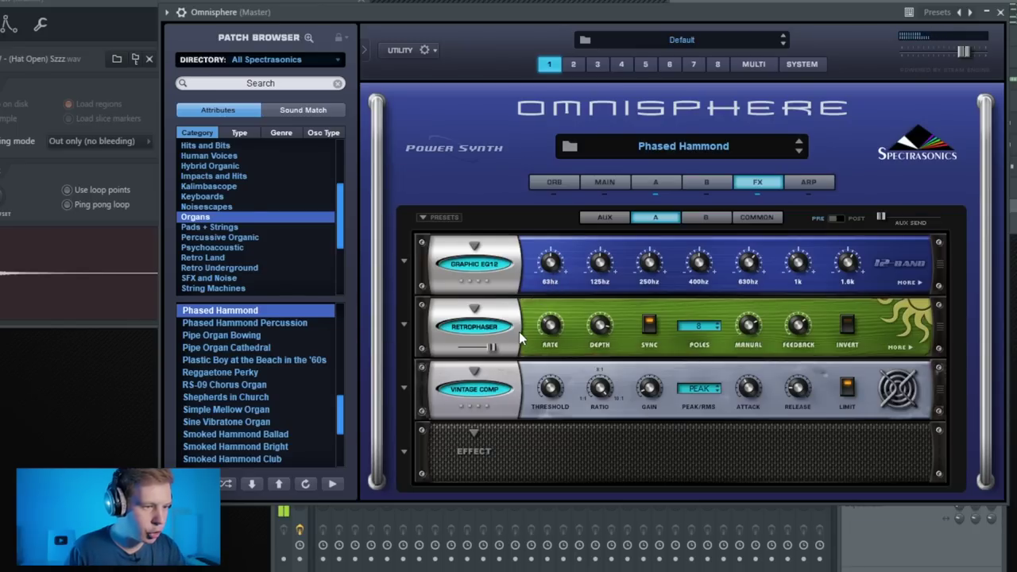
{"action": "left_click_drag", "start_coordinate": [493, 352], "coordinate": [467, 355]}
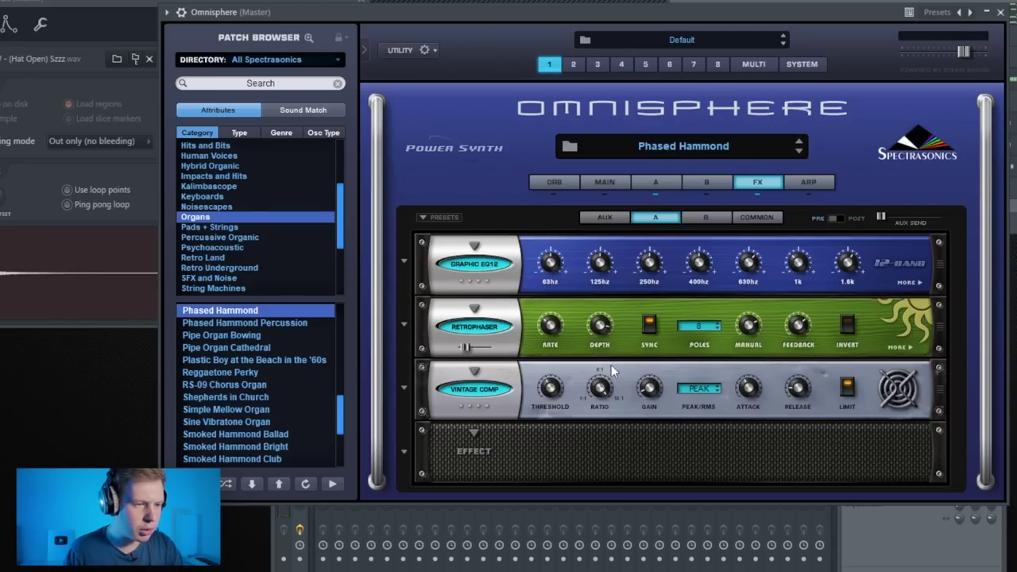
{"action": "mouse_move", "coordinate": [599, 345]}
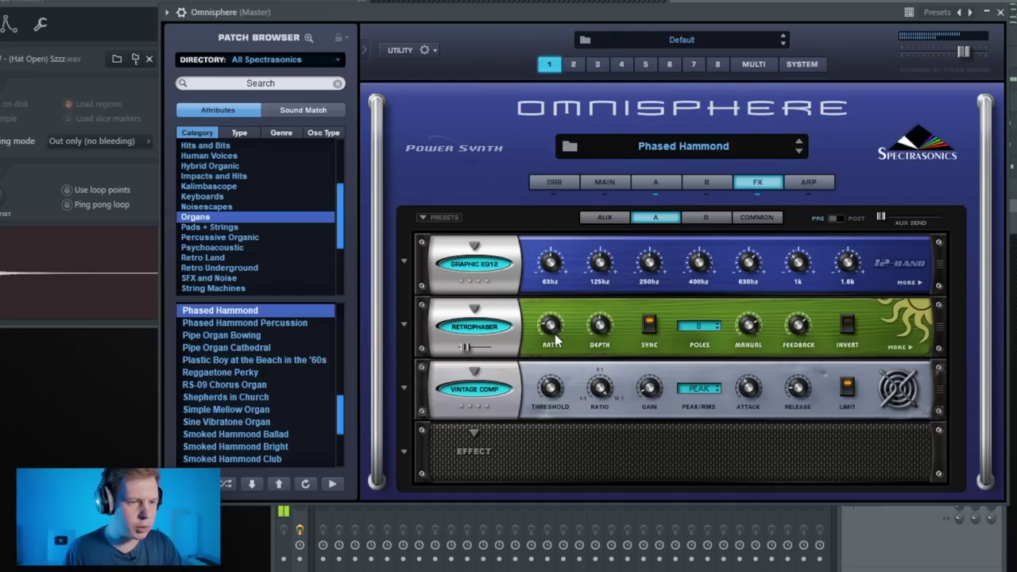
Review the organ's chord notes, and route the Omnisphere channel to mixer track 10.
{"action": "left_click", "coordinate": [944, 2]}
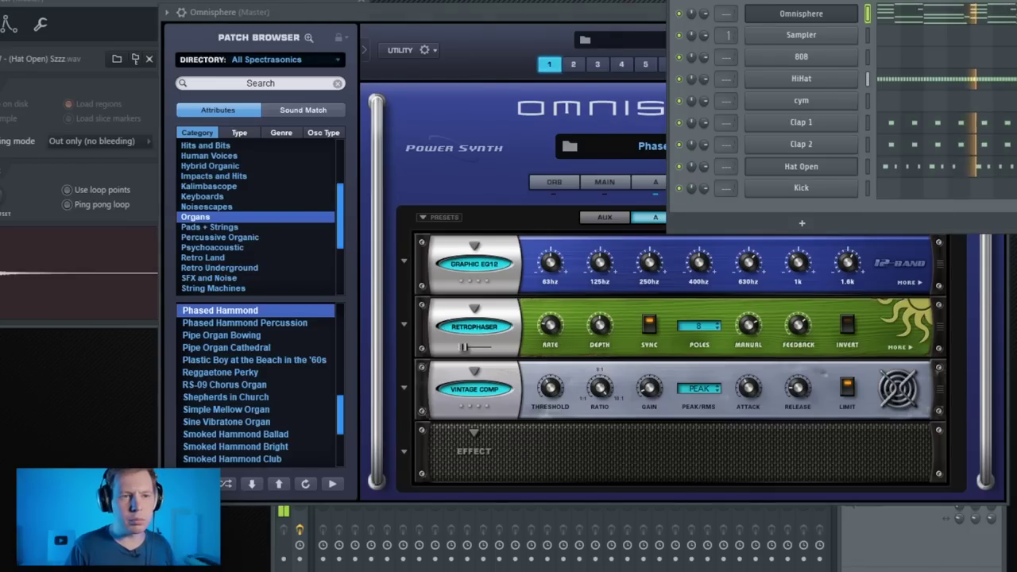
{"action": "left_click", "coordinate": [944, 4]}
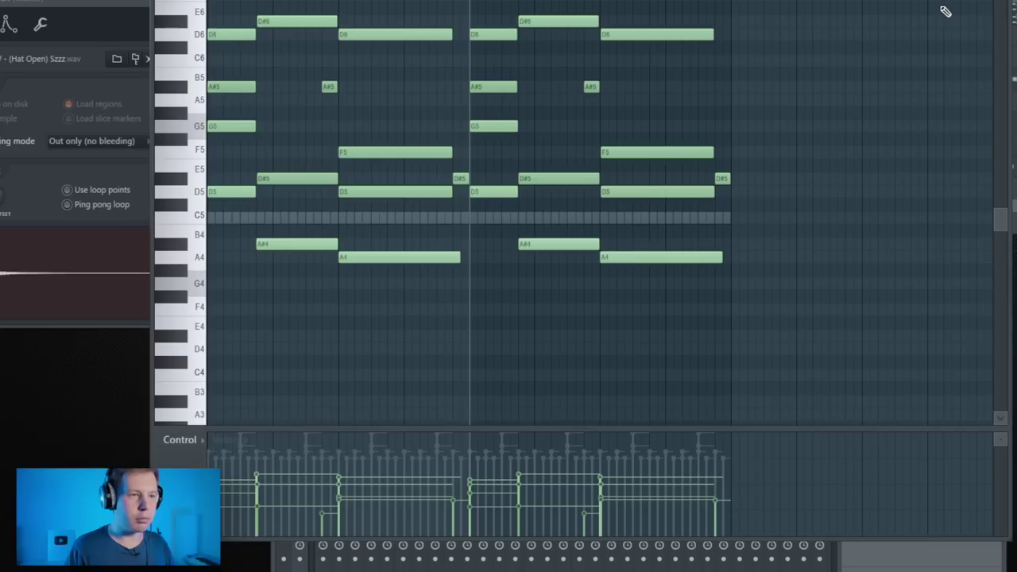
{"action": "key", "text": "Escape"}
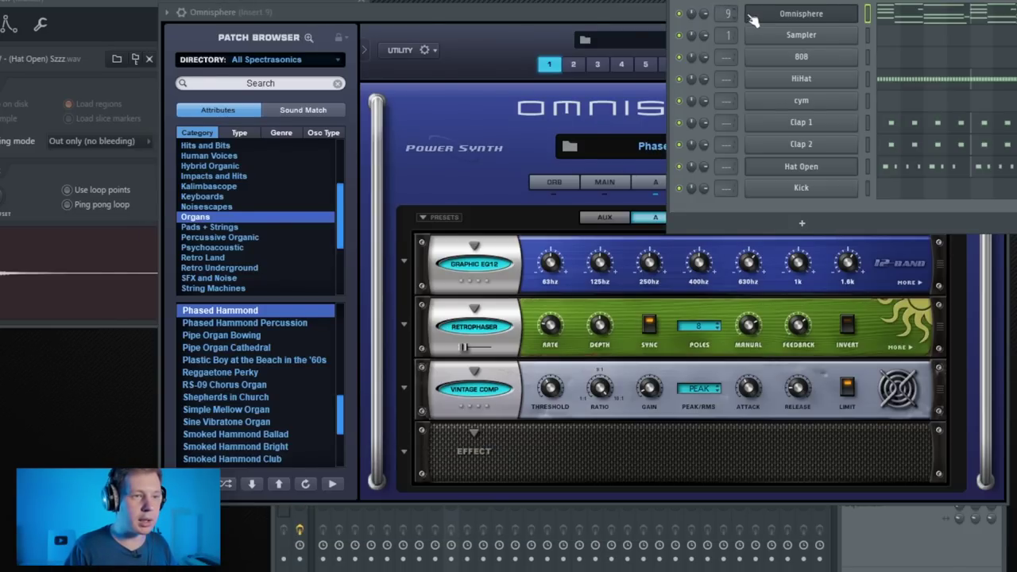
{"action": "right_click", "coordinate": [856, 6]}
{"action": "mouse_move", "coordinate": [943, 116]}
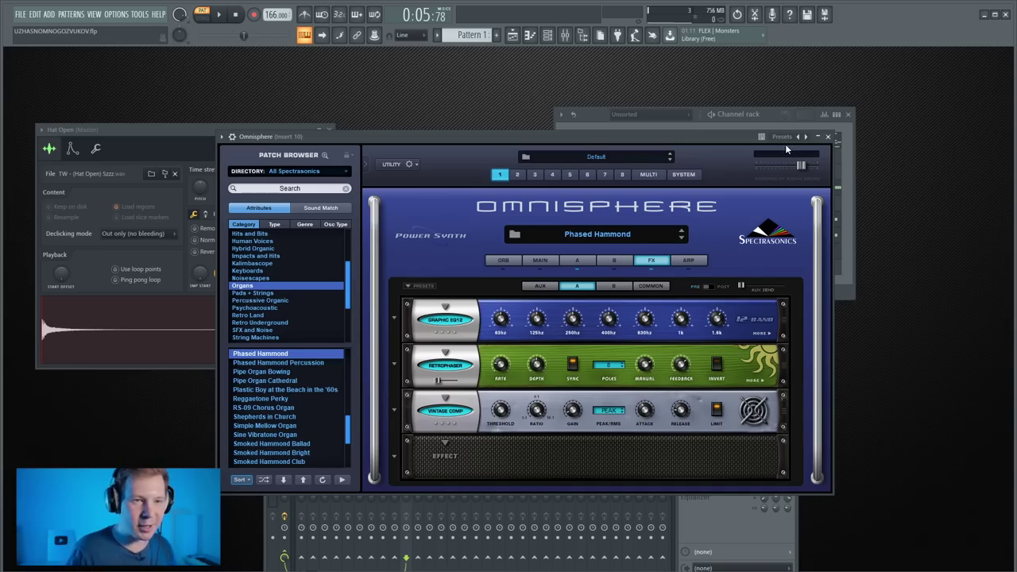
{"action": "left_click", "coordinate": [827, 138]}
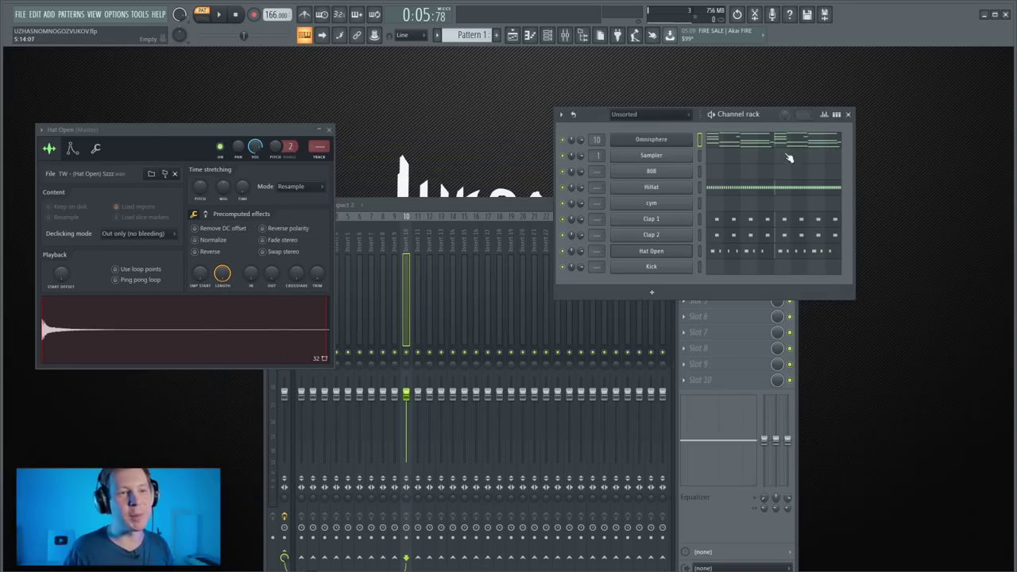
Insert a second Omnisphere instrument below the organ channel.
{"action": "right_click", "coordinate": [664, 145]}
{"action": "mouse_move", "coordinate": [711, 212]}
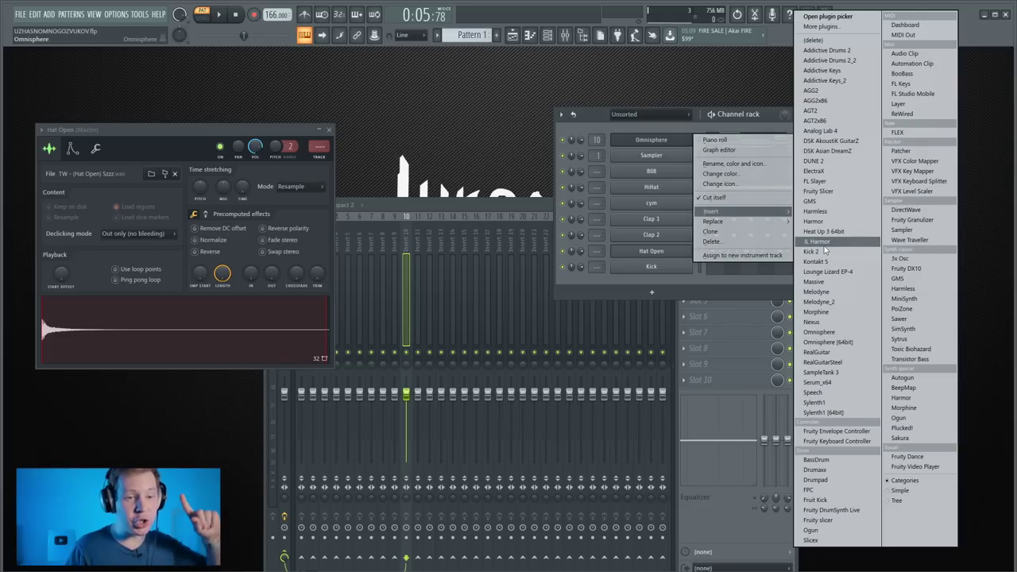
{"action": "left_click", "coordinate": [819, 331]}
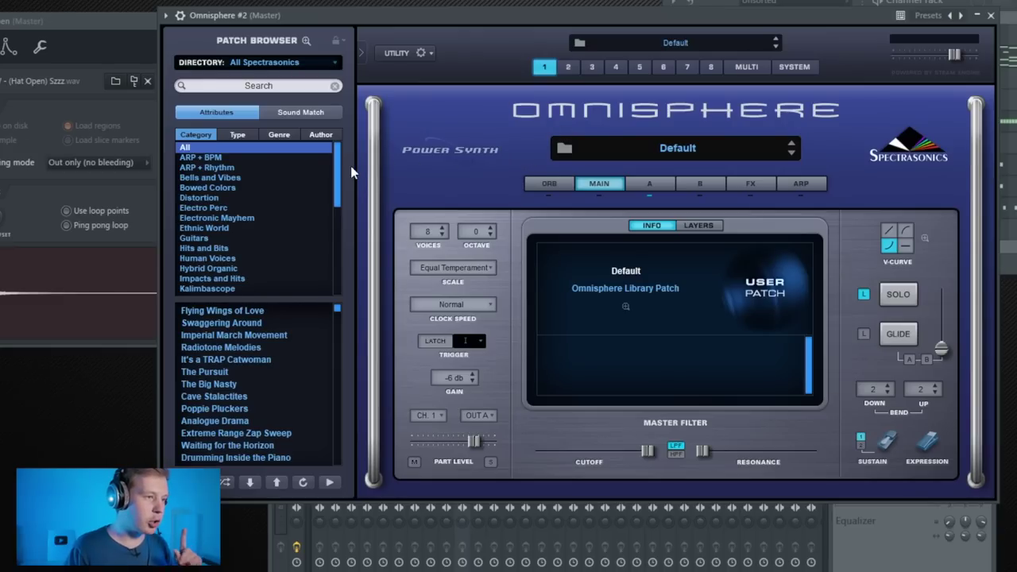
Load the Fairy Tale Bells patch from the Bells and Vibes category in the second Omnisphere.
{"action": "scroll", "coordinate": [340, 171], "scroll_direction": "down", "scroll_amount": 2}
{"action": "scroll", "coordinate": [317, 179], "scroll_direction": "up", "scroll_amount": 2}
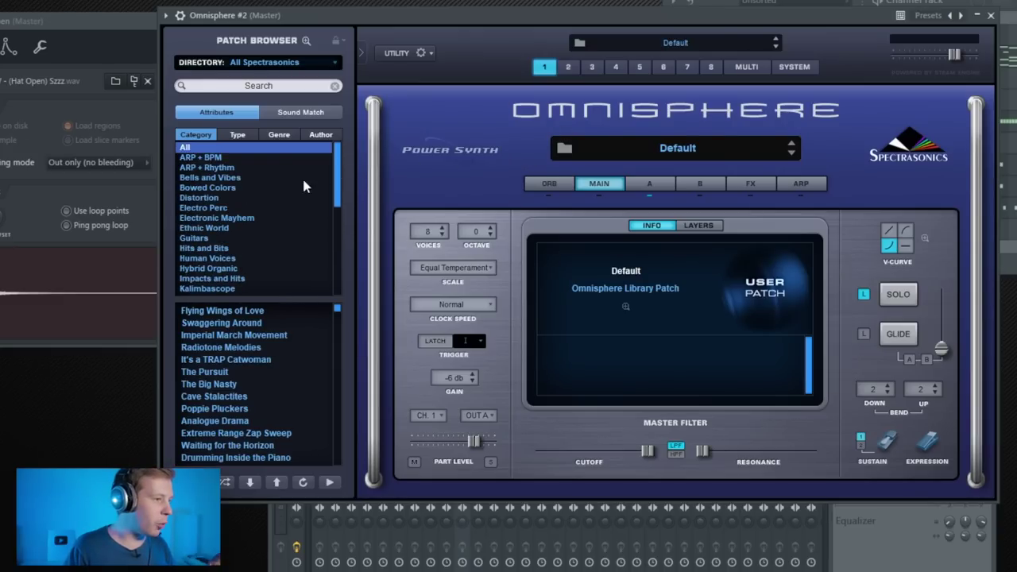
{"action": "scroll", "coordinate": [217, 252], "scroll_direction": "down", "scroll_amount": 3}
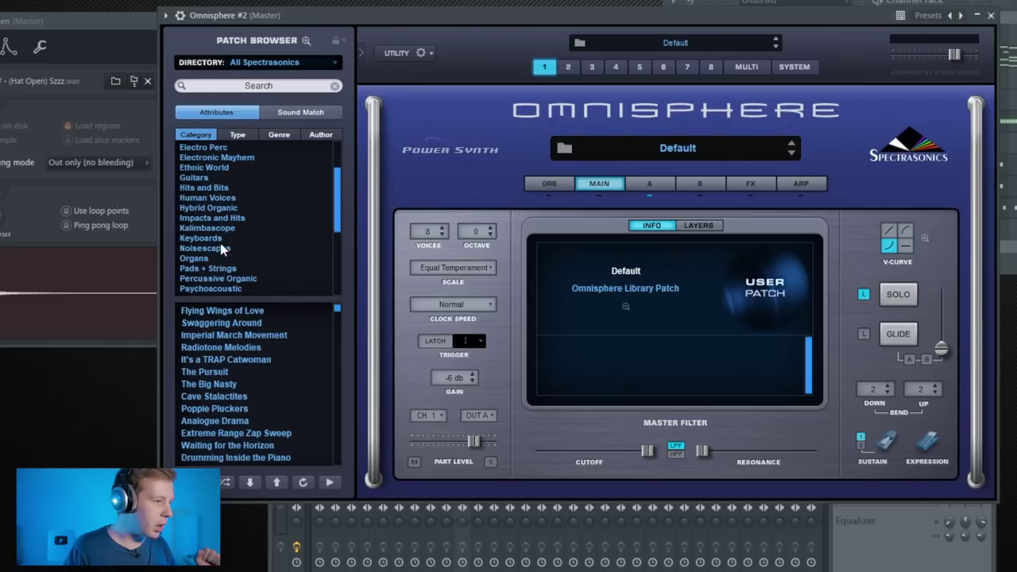
{"action": "scroll", "coordinate": [218, 230], "scroll_direction": "up", "scroll_amount": 2}
{"action": "left_click", "coordinate": [219, 158]}
{"action": "left_click_drag", "start_coordinate": [334, 308], "coordinate": [336, 382]}
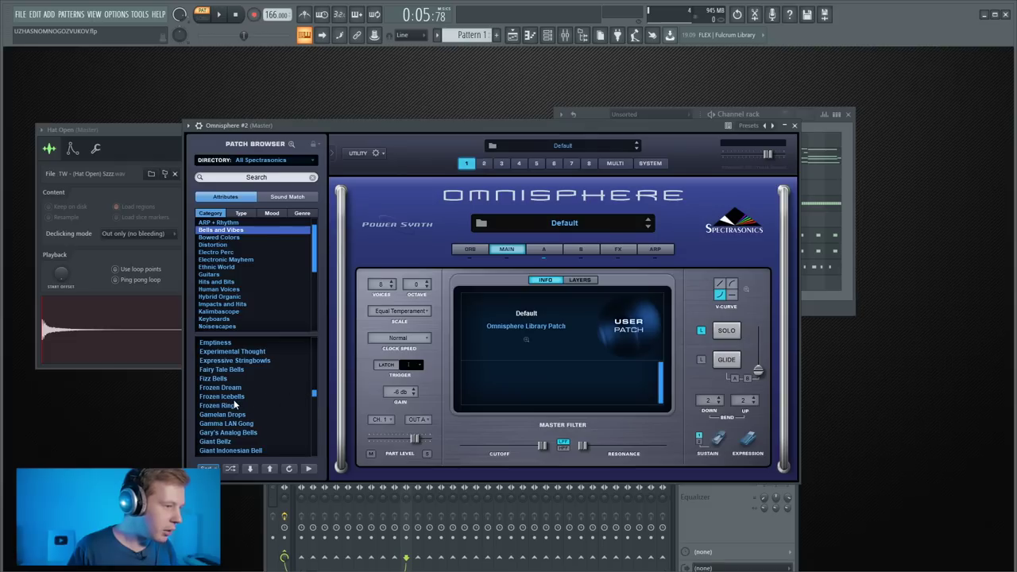
{"action": "left_click", "coordinate": [230, 369]}
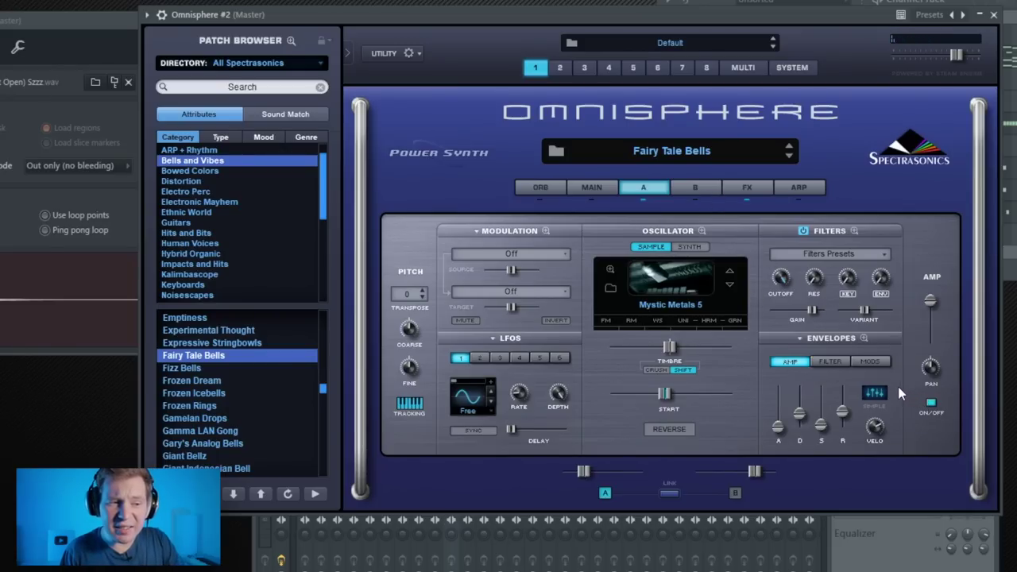
On layer A, shorten the amp envelope's release and lengthen its attack slightly, and lower the amp level to about 0.466.
{"action": "left_click_drag", "start_coordinate": [848, 410], "coordinate": [845, 430]}
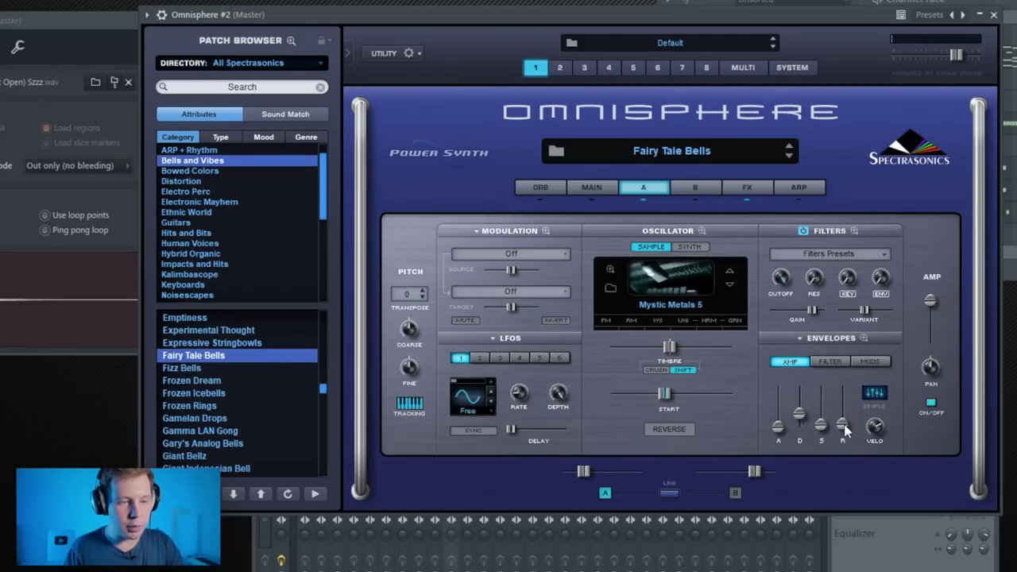
{"action": "left_click_drag", "start_coordinate": [784, 426], "coordinate": [784, 422]}
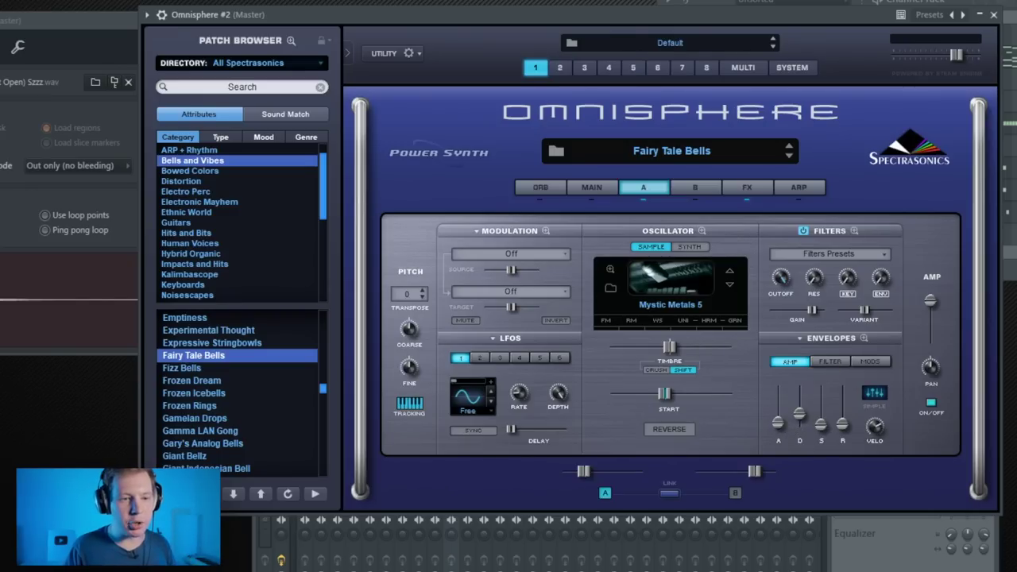
{"action": "left_click_drag", "start_coordinate": [929, 302], "coordinate": [933, 322]}
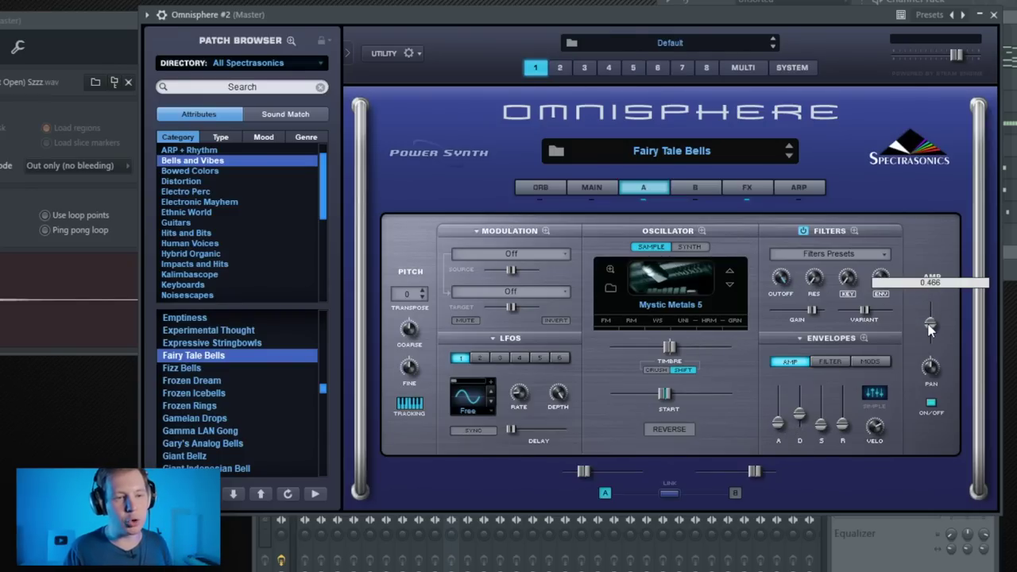
On layer B of Fairy Tale Bells, adjust the amp envelope's attack.
{"action": "left_click", "coordinate": [703, 190]}
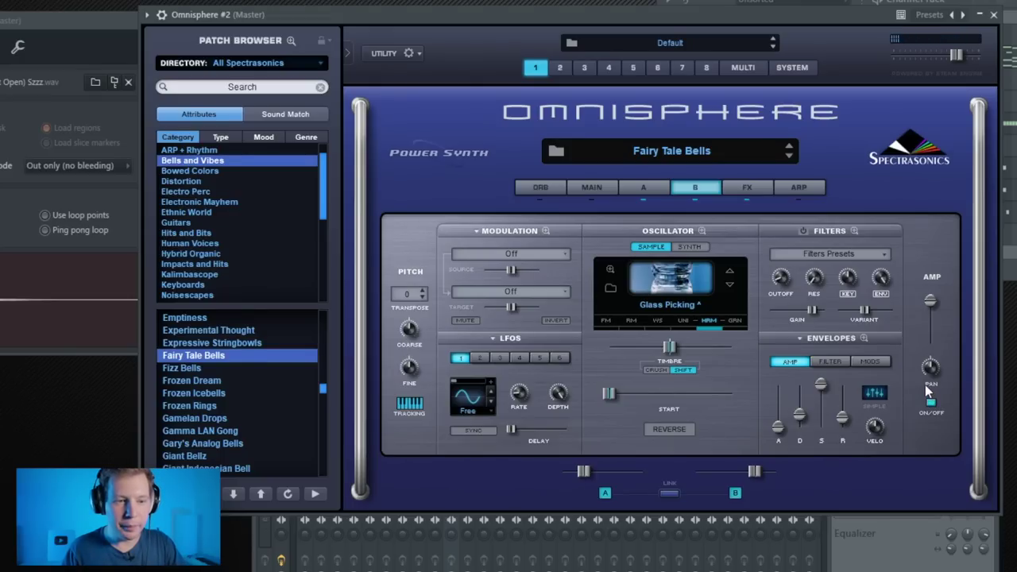
{"action": "left_click", "coordinate": [777, 429]}
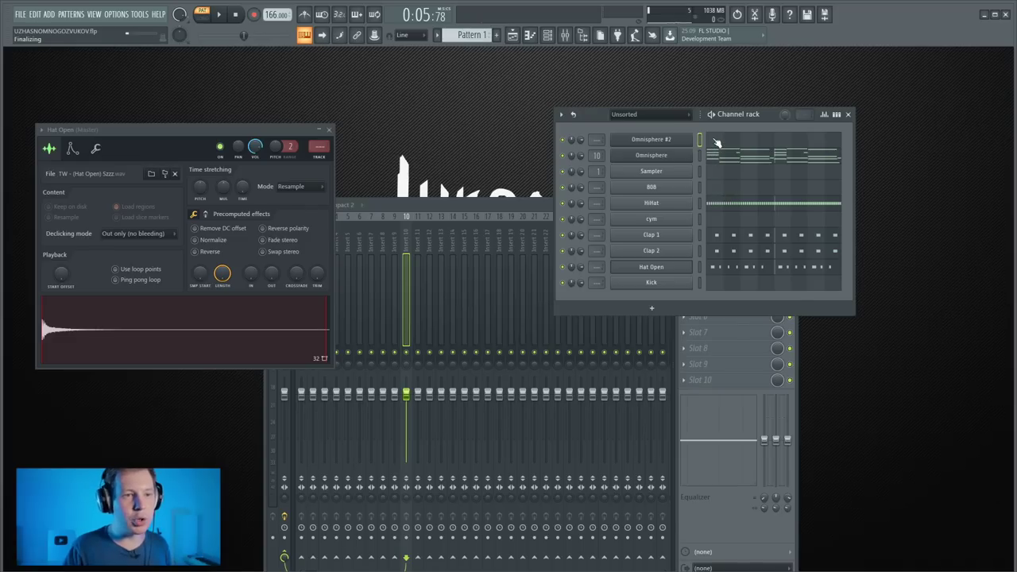
Place the first bell notes D5, G5, D6 and A#5 in bar 1 of Omnisphere #2, following the organ's ghost chord, and preview them.
{"action": "left_click", "coordinate": [717, 143]}
{"action": "left_click", "coordinate": [238, 299]}
{"action": "left_click_drag", "start_coordinate": [296, 301], "coordinate": [223, 301]}
{"action": "scroll", "coordinate": [227, 299], "scroll_direction": "up", "scroll_amount": 5}
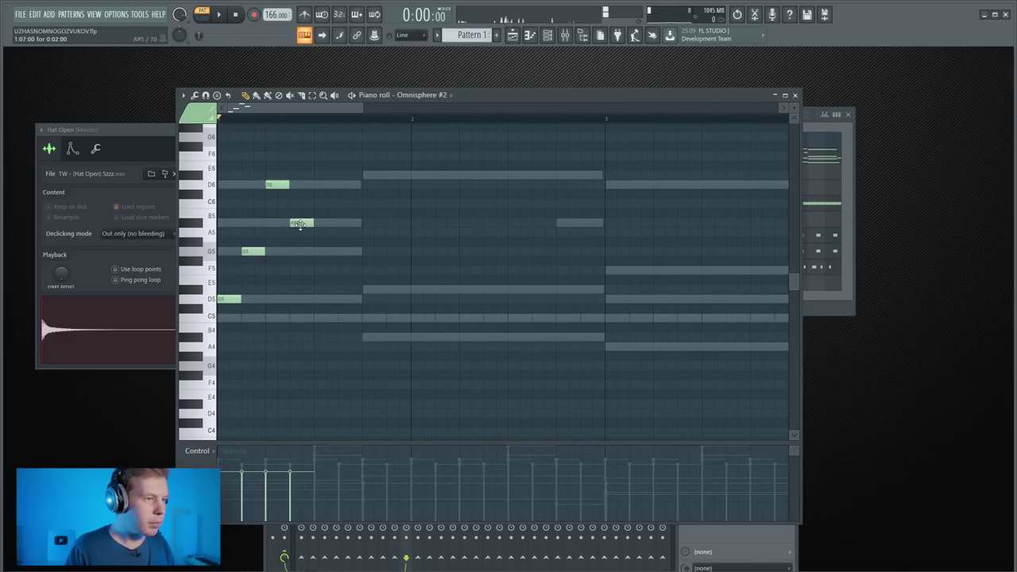
{"action": "key", "text": "space"}
{"action": "key", "text": "space"}
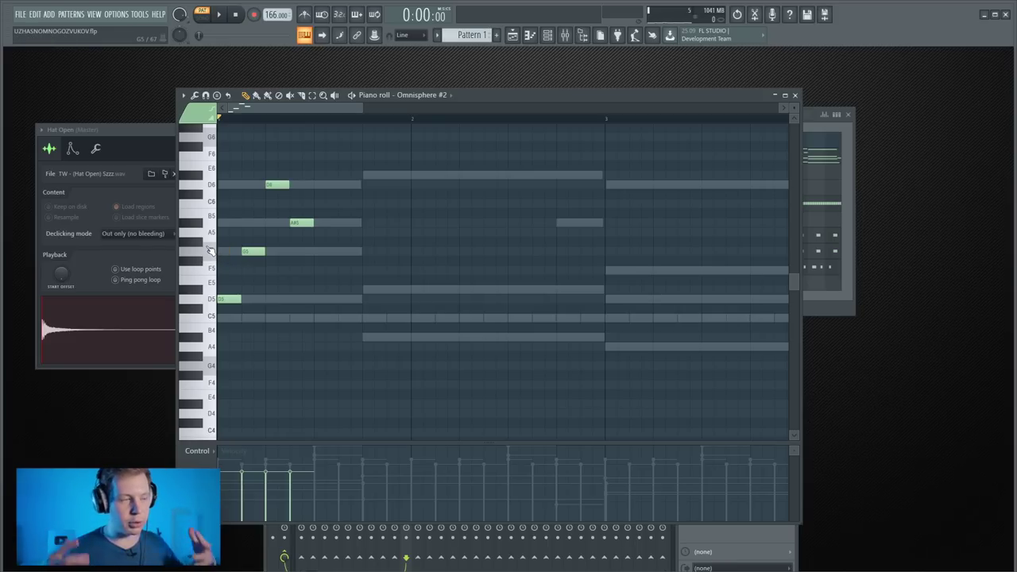
{"action": "left_click", "coordinate": [184, 95]}
{"action": "mouse_move", "coordinate": [199, 158]}
{"action": "mouse_move", "coordinate": [280, 168]}
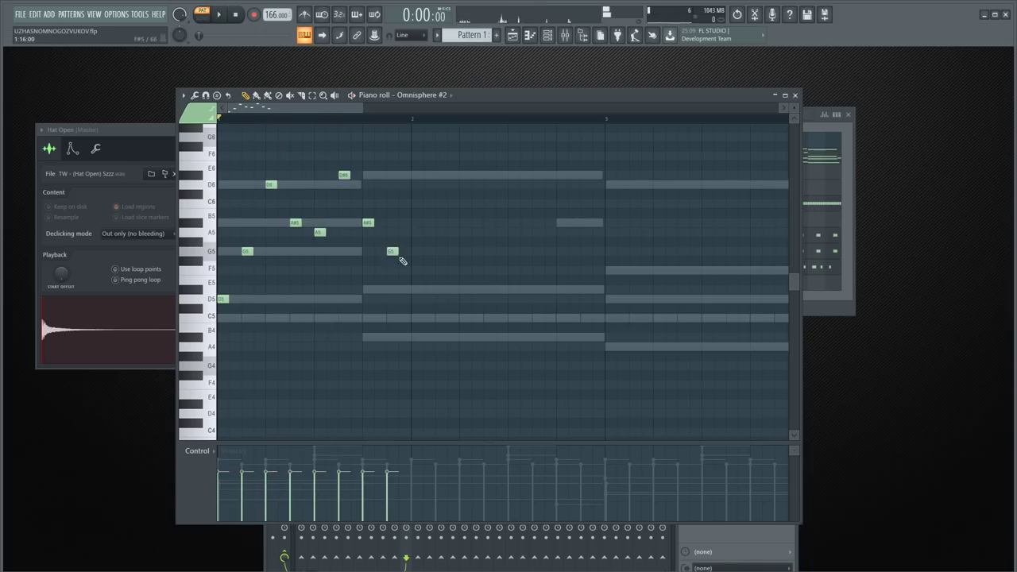
Write the bell melody of bar 2 as short notes A#5, D#6, D6, A6, A#6, G6, D#6 and D6, and play it back.
{"action": "left_click", "coordinate": [417, 222]}
{"action": "left_click", "coordinate": [441, 177]}
{"action": "left_click", "coordinate": [488, 185]}
{"action": "left_click", "coordinate": [465, 185]}
{"action": "scroll", "coordinate": [499, 175], "scroll_direction": "up", "scroll_amount": 3}
{"action": "left_click", "coordinate": [513, 194]}
{"action": "left_click", "coordinate": [538, 222]}
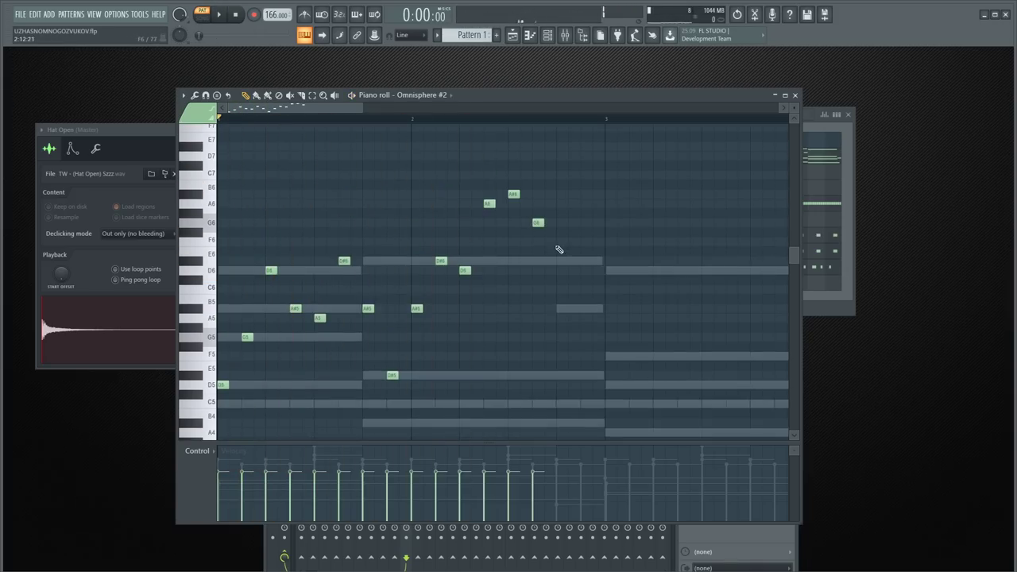
{"action": "left_click", "coordinate": [562, 261]}
{"action": "left_click", "coordinate": [585, 270]}
{"action": "key", "text": "space"}
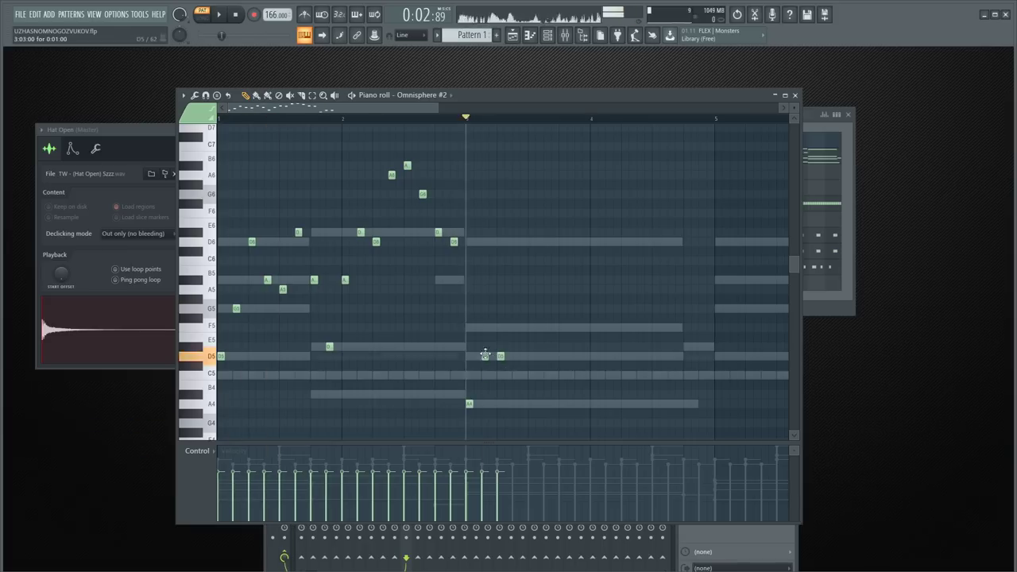
Write the bell melody of bar 3 as A4, D5, F5, A5, D6, A6, F6 and A5.
{"action": "left_click", "coordinate": [531, 241]}
{"action": "left_click", "coordinate": [547, 175]}
{"action": "left_click", "coordinate": [561, 213]}
{"action": "left_click", "coordinate": [579, 288]}
{"action": "left_click", "coordinate": [516, 289]}
{"action": "left_click", "coordinate": [485, 356]}
Fill bar 4 with D5, D#5, D#6, A#5, D6, A#6, A6 and G6, and transpose the whole melody up one octave.
{"action": "left_click", "coordinate": [593, 356]}
{"action": "left_click", "coordinate": [608, 346]}
{"action": "left_click", "coordinate": [656, 241]}
{"action": "left_click", "coordinate": [624, 232]}
{"action": "left_click", "coordinate": [641, 280]}
{"action": "left_click", "coordinate": [672, 166]}
{"action": "left_click", "coordinate": [687, 174]}
{"action": "left_click", "coordinate": [702, 194]}
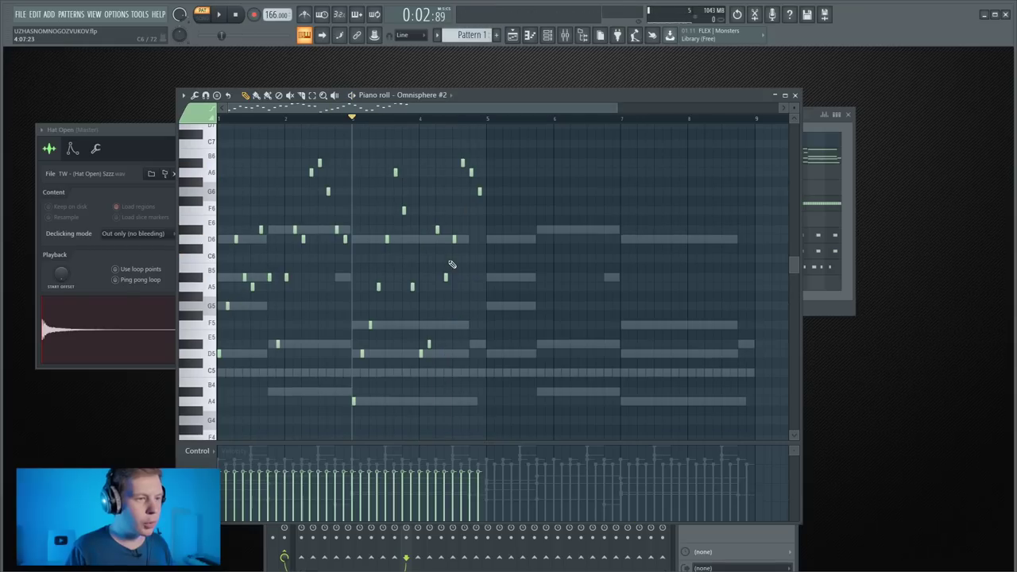
{"action": "scroll", "coordinate": [429, 274], "scroll_direction": "down", "scroll_amount": 3}
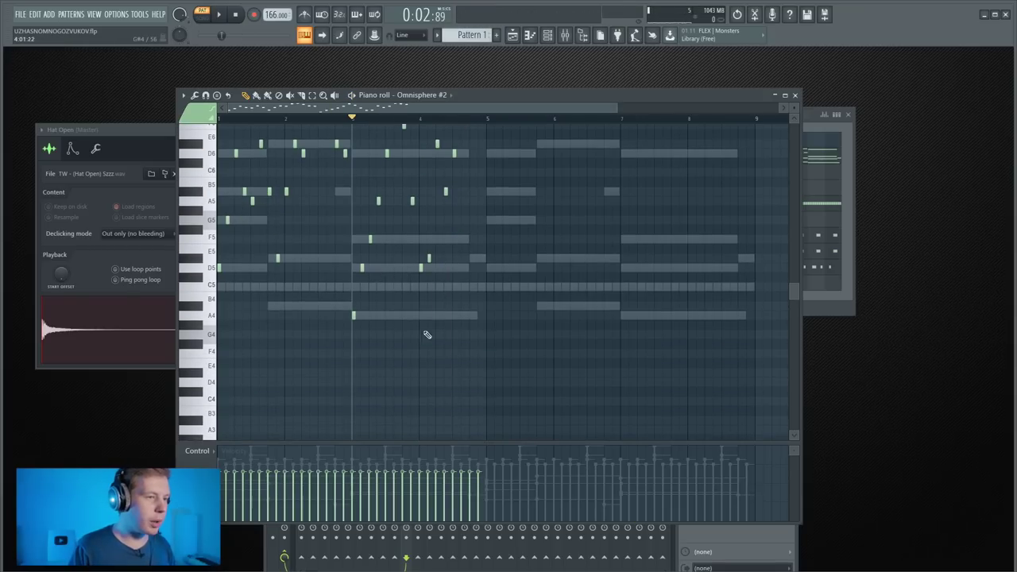
{"action": "scroll", "coordinate": [426, 334], "scroll_direction": "up", "scroll_amount": 3}
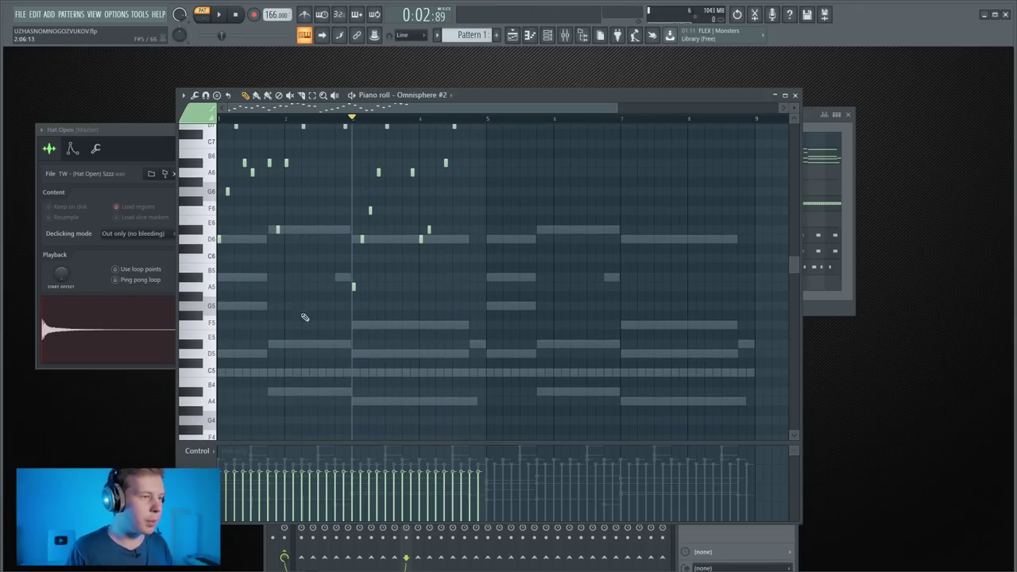
Add staggered held notes D4, G4, D5 and G5 under the first chord, all ending together with the chord.
{"action": "left_click", "coordinate": [209, 353]}
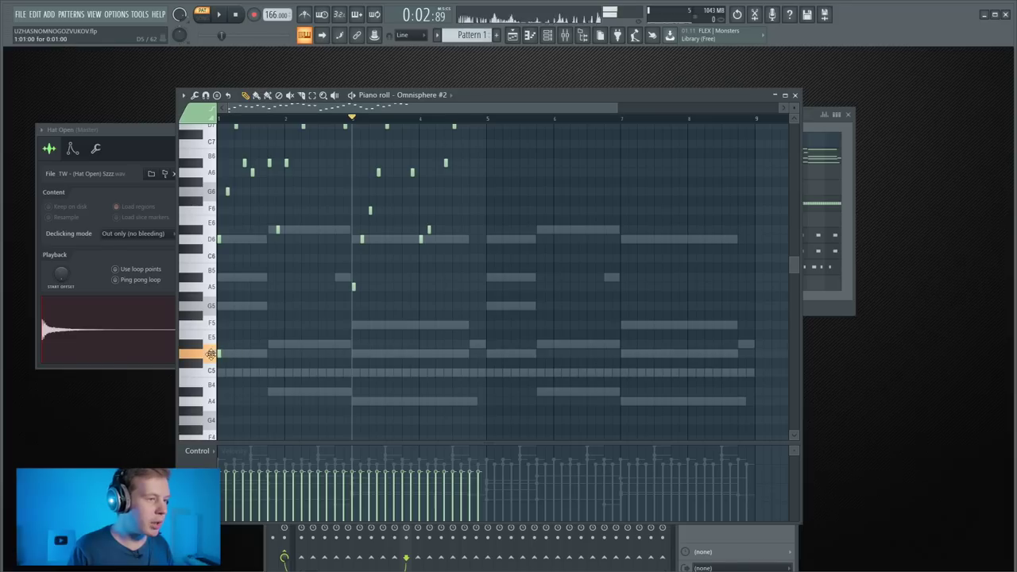
{"action": "left_click_drag", "start_coordinate": [256, 360], "coordinate": [277, 363]}
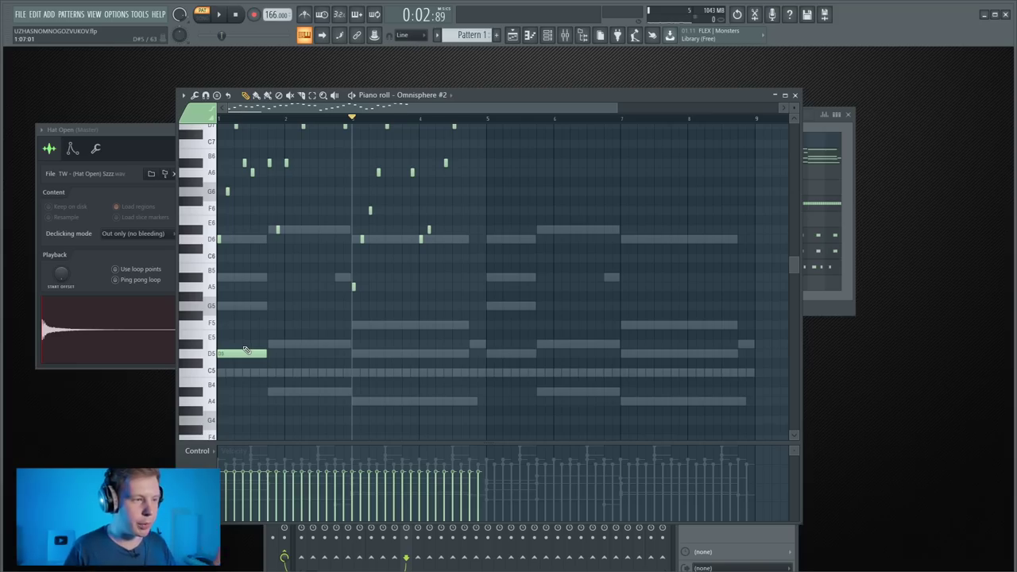
{"action": "mouse_move", "coordinate": [241, 356]}
{"action": "left_mouse_down", "text": "shift"}
{"action": "mouse_move", "coordinate": [259, 316]}
{"action": "mouse_move", "coordinate": [250, 305]}
{"action": "mouse_move", "coordinate": [266, 242]}
{"action": "left_mouse_up", "text": "shift"}
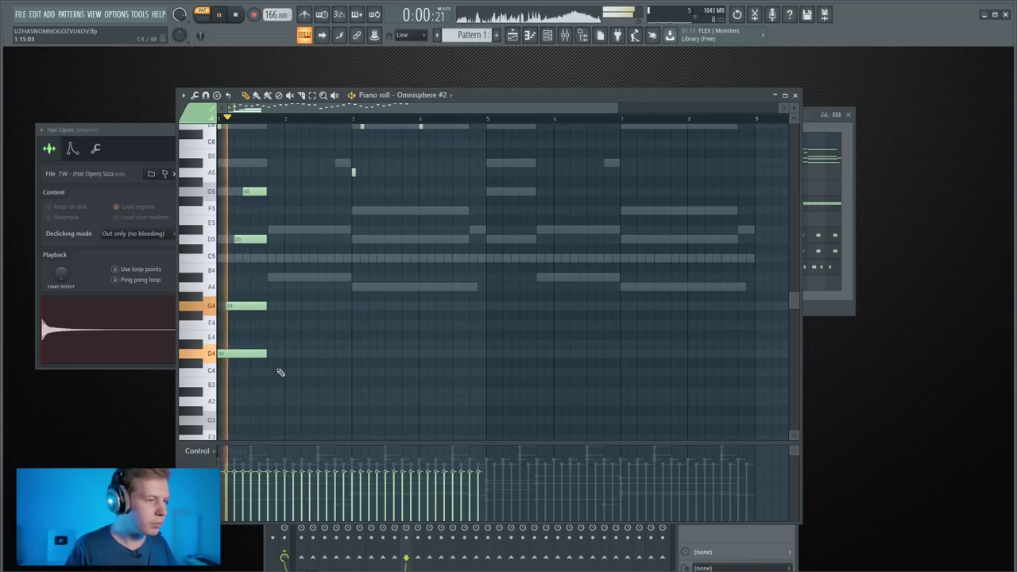
Add a matching group of staggered held notes A3, D4, A4 and D5 from the start of bar 3, and preview it.
{"action": "mouse_move", "coordinate": [295, 166]}
{"action": "left_mouse_down", "text": "ctrl"}
{"action": "mouse_move", "coordinate": [238, 380]}
{"action": "mouse_move", "coordinate": [427, 341]}
{"action": "mouse_move", "coordinate": [367, 357]}
{"action": "mouse_move", "coordinate": [373, 403]}
{"action": "left_mouse_up", "text": "ctrl"}
{"action": "key", "text": "space"}
{"action": "key", "text": "space"}
{"action": "scroll", "coordinate": [437, 350], "scroll_direction": "up", "scroll_amount": 3}
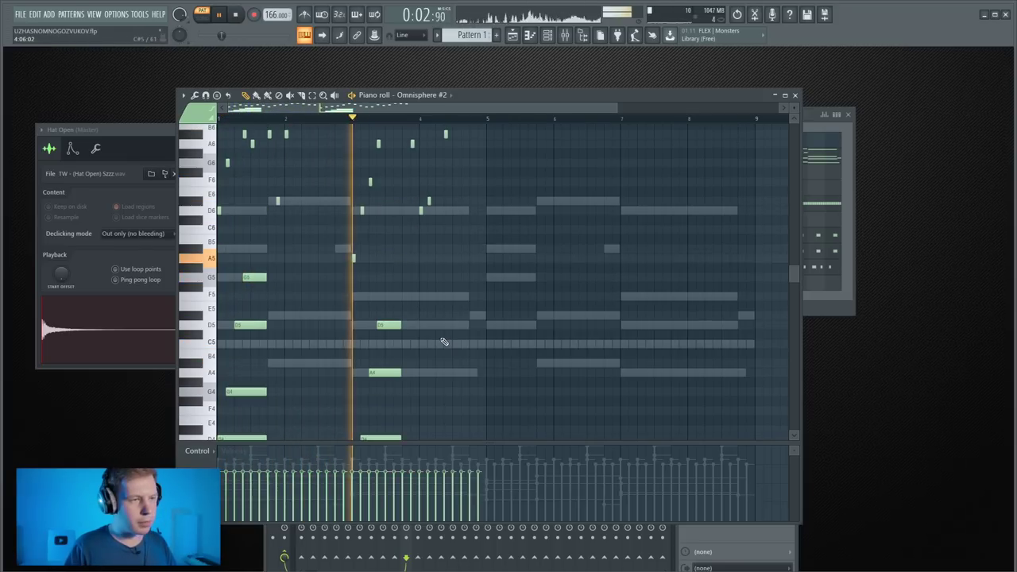
{"action": "key", "text": "space"}
Duplicate all notes of the four-bar bell part into bars 5 to 8.
{"action": "scroll", "coordinate": [485, 171], "scroll_direction": "up", "scroll_amount": 3}
{"action": "key", "text": "ctrl+a"}
{"action": "key", "text": "ctrl+b"}
Lengthen the short melody notes in bars 1 to 4 so that each reaches the next one.
{"action": "left_click_drag", "start_coordinate": [457, 375], "coordinate": [163, 127], "text": "ctrl"}
{"action": "scroll", "coordinate": [466, 220], "scroll_direction": "up", "scroll_amount": 3}
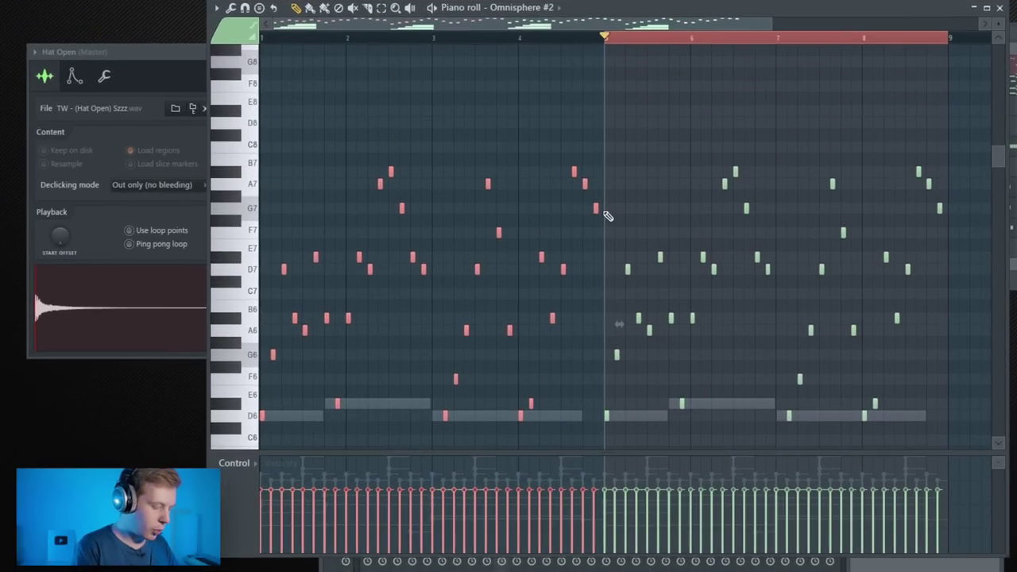
{"action": "left_click_drag", "start_coordinate": [597, 209], "coordinate": [602, 210]}
{"action": "left_click", "coordinate": [533, 181]}
{"action": "scroll", "coordinate": [463, 280], "scroll_direction": "down", "scroll_amount": 5}
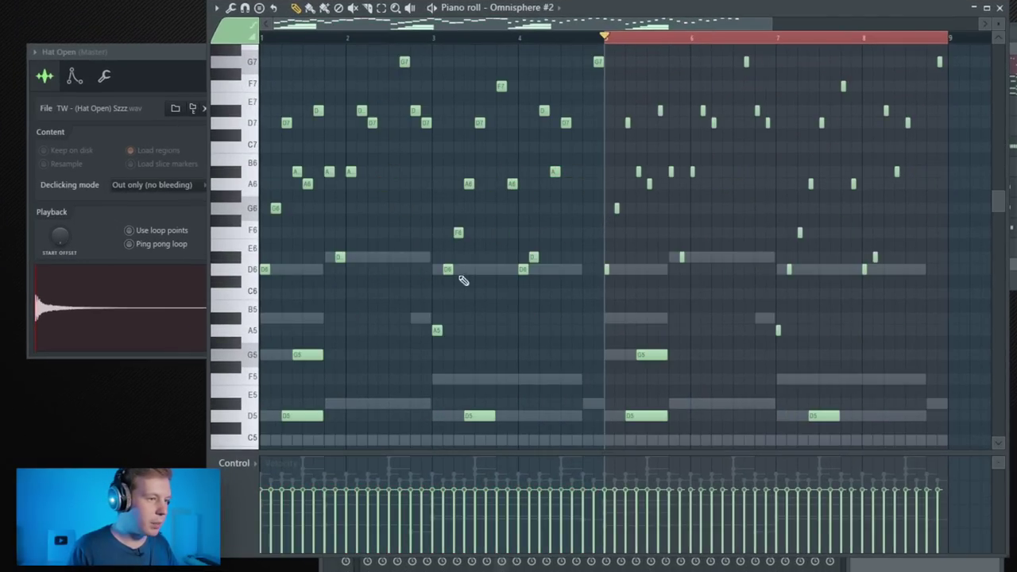
Select the upper melody notes of bars 1 and 2 and shape their velocities into an alternating ramp rising from low to high.
{"action": "left_click_drag", "start_coordinate": [910, 41], "coordinate": [221, 68], "text": "ctrl"}
{"action": "left_click_drag", "start_coordinate": [424, 48], "coordinate": [191, 278], "text": "ctrl"}
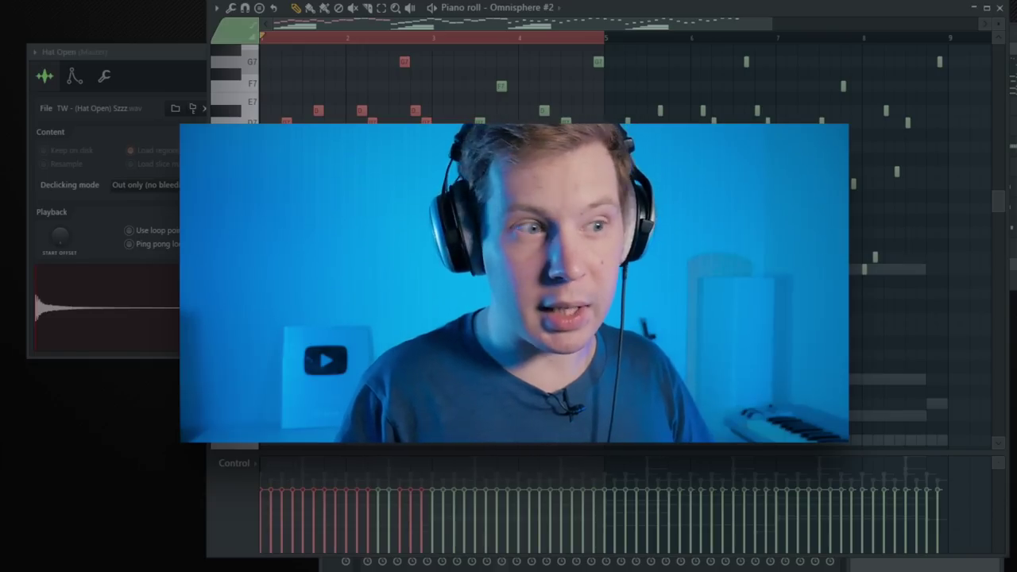
{"action": "scroll", "coordinate": [322, 278], "scroll_direction": "up", "scroll_amount": 3}
{"action": "left_click_drag", "start_coordinate": [456, 180], "coordinate": [214, 387], "text": "ctrl"}
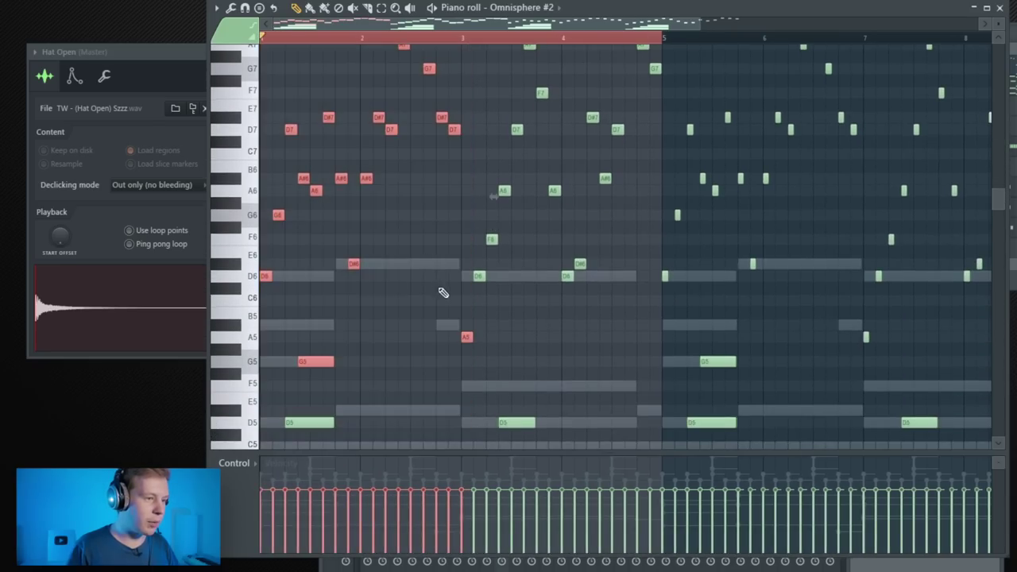
{"action": "left_click_drag", "start_coordinate": [460, 337], "coordinate": [263, 52], "text": "ctrl"}
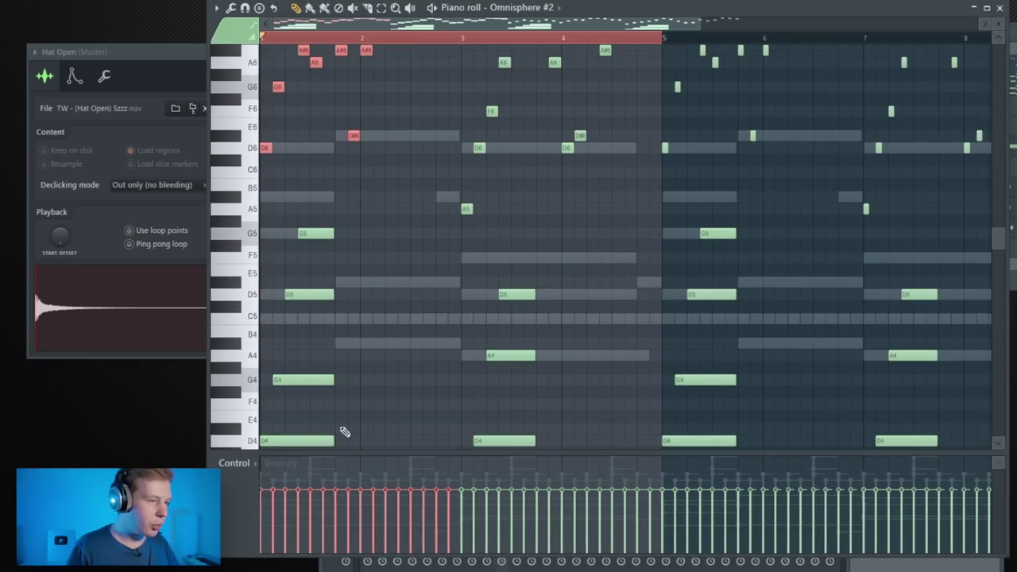
{"action": "scroll", "coordinate": [318, 370], "scroll_direction": "up", "scroll_amount": 3, "text": "ctrl"}
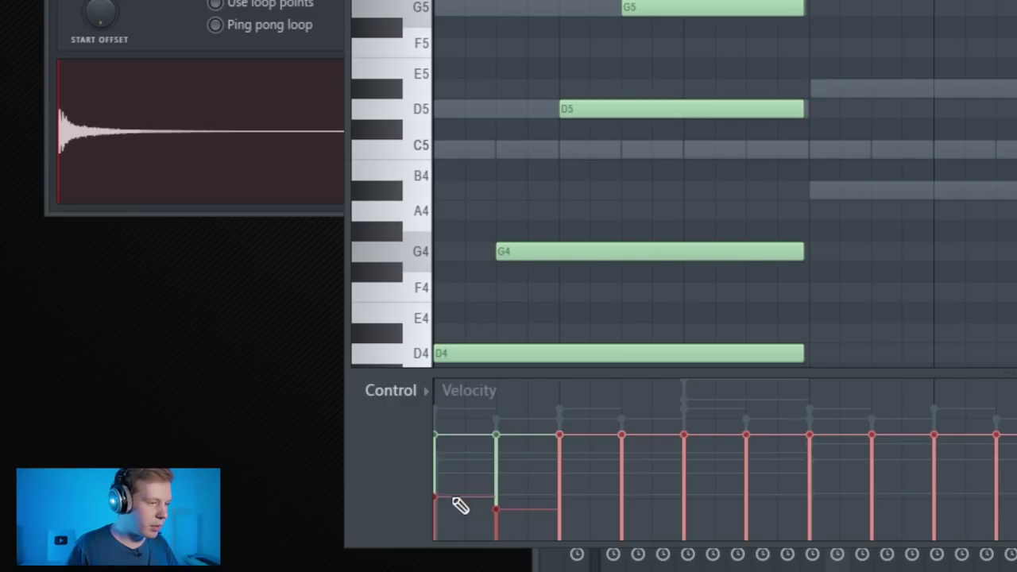
{"action": "mouse_move", "coordinate": [461, 506]}
{"action": "left_mouse_down"}
{"action": "mouse_move", "coordinate": [511, 529]}
{"action": "mouse_move", "coordinate": [554, 517]}
{"action": "mouse_move", "coordinate": [569, 495]}
{"action": "mouse_move", "coordinate": [618, 509]}
{"action": "left_mouse_up"}
{"action": "mouse_move", "coordinate": [690, 490]}
{"action": "left_mouse_down"}
{"action": "mouse_move", "coordinate": [753, 505]}
{"action": "mouse_move", "coordinate": [755, 495]}
{"action": "mouse_move", "coordinate": [944, 482]}
{"action": "left_mouse_up"}
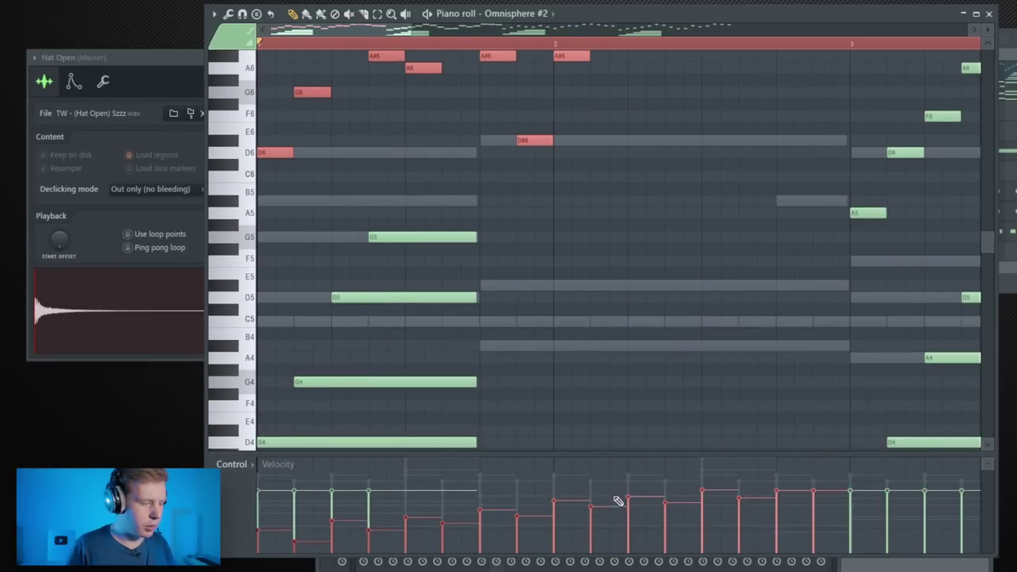
Lower the velocities of the four staggered held notes in bar 1, and play the opening bars to check the dynamics.
{"action": "scroll", "coordinate": [614, 406], "scroll_direction": "down", "scroll_amount": 3}
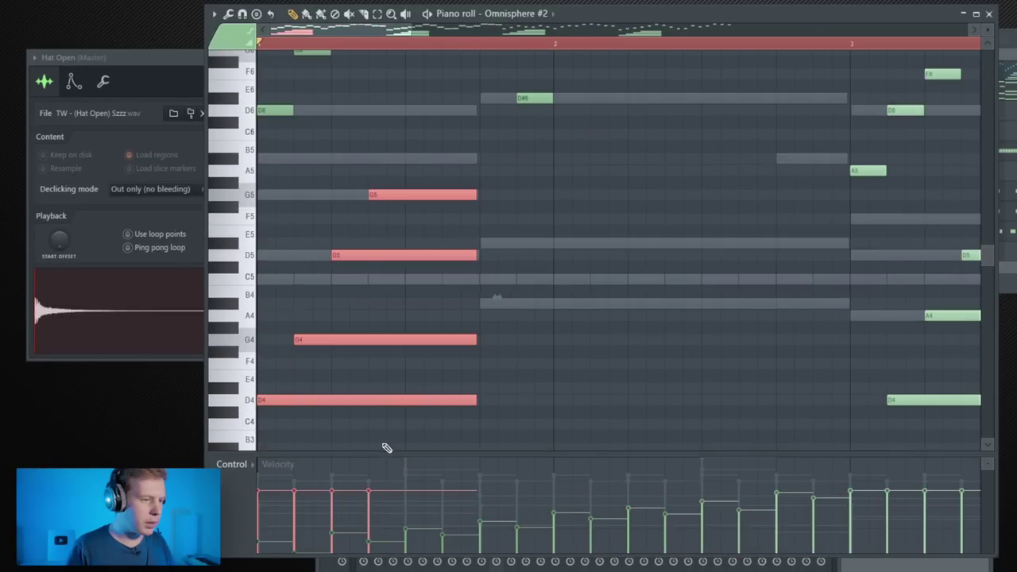
{"action": "scroll", "coordinate": [383, 444], "scroll_direction": "down", "scroll_amount": 2}
{"action": "mouse_move", "coordinate": [275, 522]}
{"action": "left_mouse_down"}
{"action": "mouse_move", "coordinate": [266, 533]}
{"action": "mouse_move", "coordinate": [302, 545]}
{"action": "mouse_move", "coordinate": [336, 526]}
{"action": "mouse_move", "coordinate": [369, 534]}
{"action": "left_mouse_up"}
{"action": "key", "text": "space"}
{"action": "key", "text": "ctrl+d"}
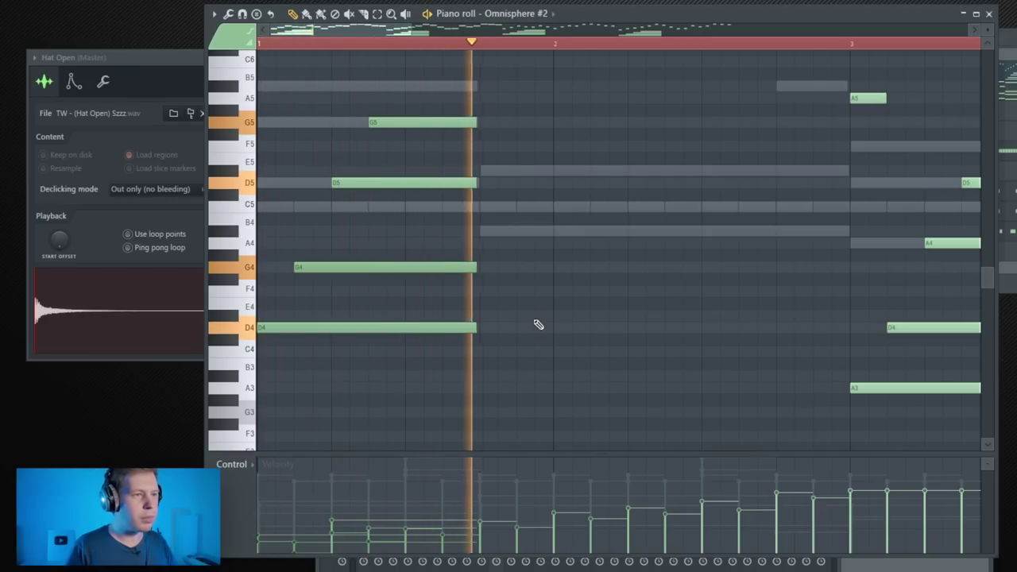
{"action": "scroll", "coordinate": [539, 247], "scroll_direction": "up", "scroll_amount": 3}
{"action": "key", "text": "space"}
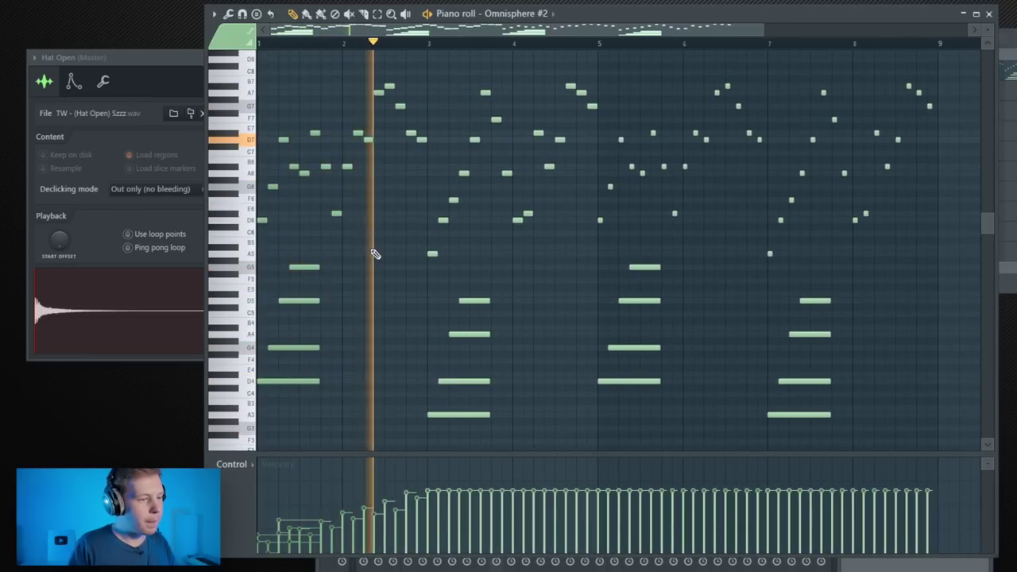
{"action": "key", "text": "space"}
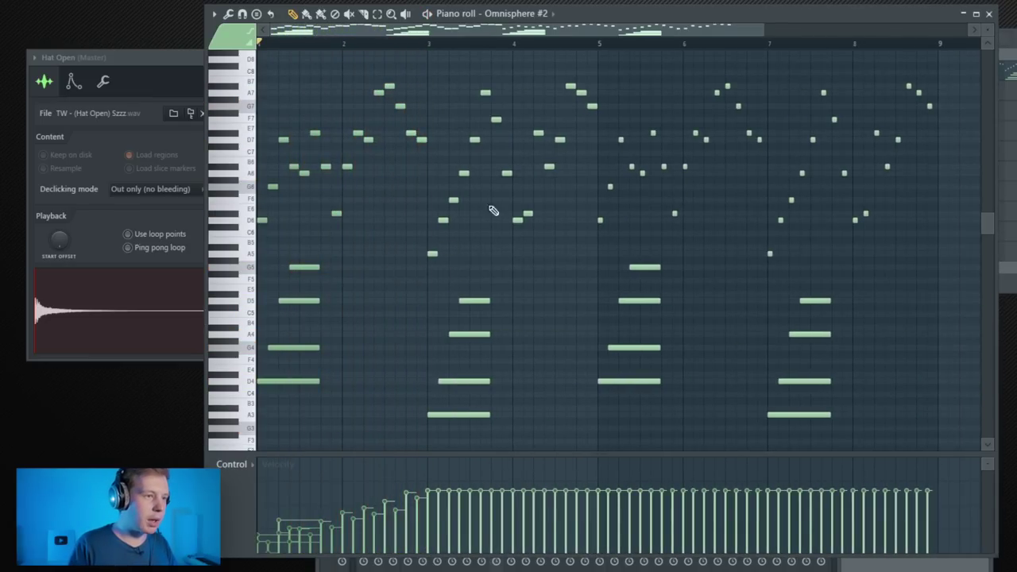
Shape the velocities in bars 3 and 4 into a similar rising ramp, keeping the held notes low, and listen to the result.
{"action": "left_click_drag", "start_coordinate": [429, 70], "coordinate": [607, 277]}
{"action": "left_click_drag", "start_coordinate": [469, 541], "coordinate": [589, 500]}
{"action": "scroll", "coordinate": [525, 395], "scroll_direction": "up", "scroll_amount": 2}
{"action": "scroll", "coordinate": [525, 396], "scroll_direction": "up", "scroll_amount": 1}
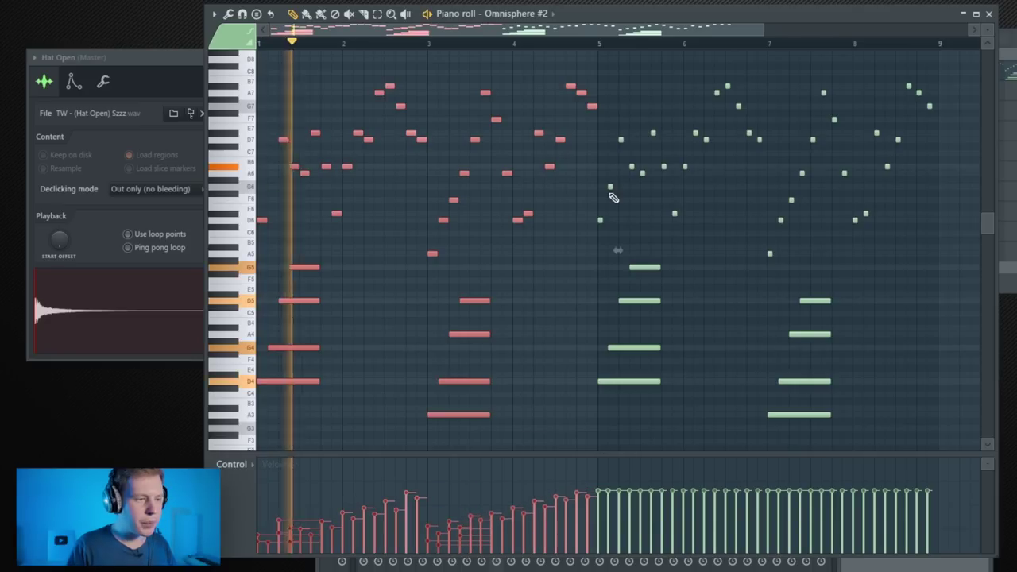
{"action": "key", "text": "space"}
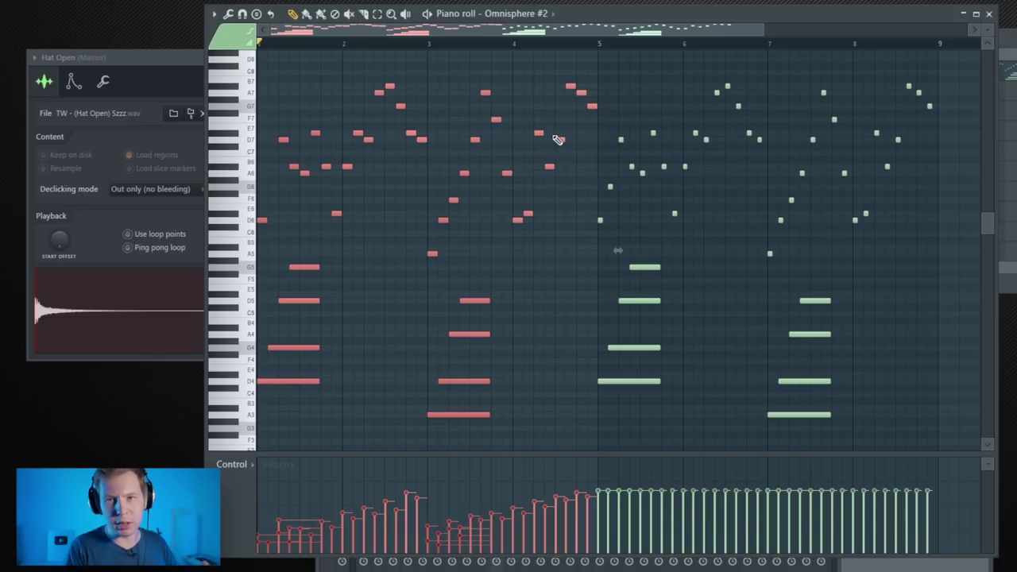
Compare by ear the velocity-shaped opening bars with the flat-velocity copy starting at bar 5.
{"action": "key", "text": "space"}
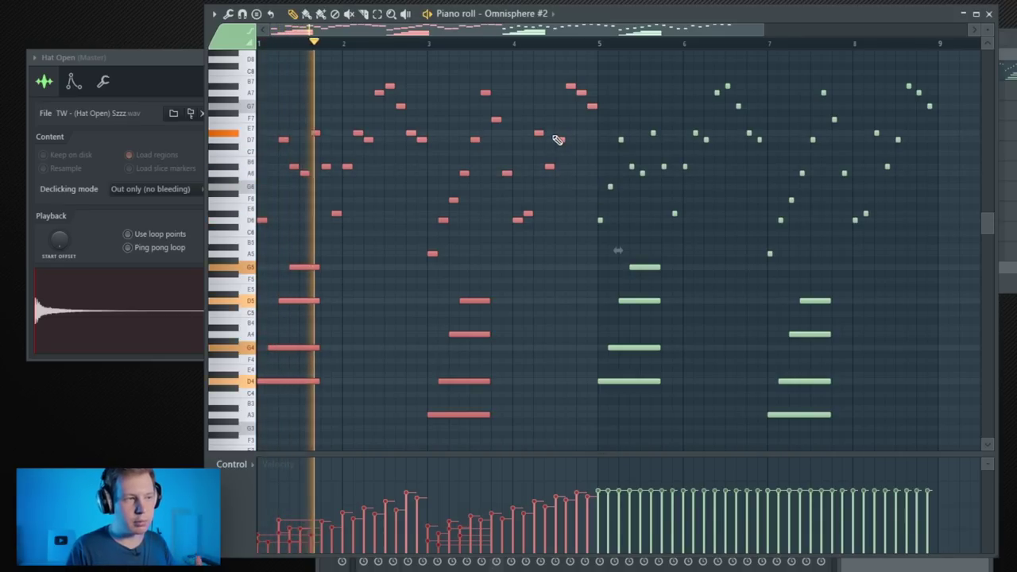
{"action": "left_click", "coordinate": [601, 42]}
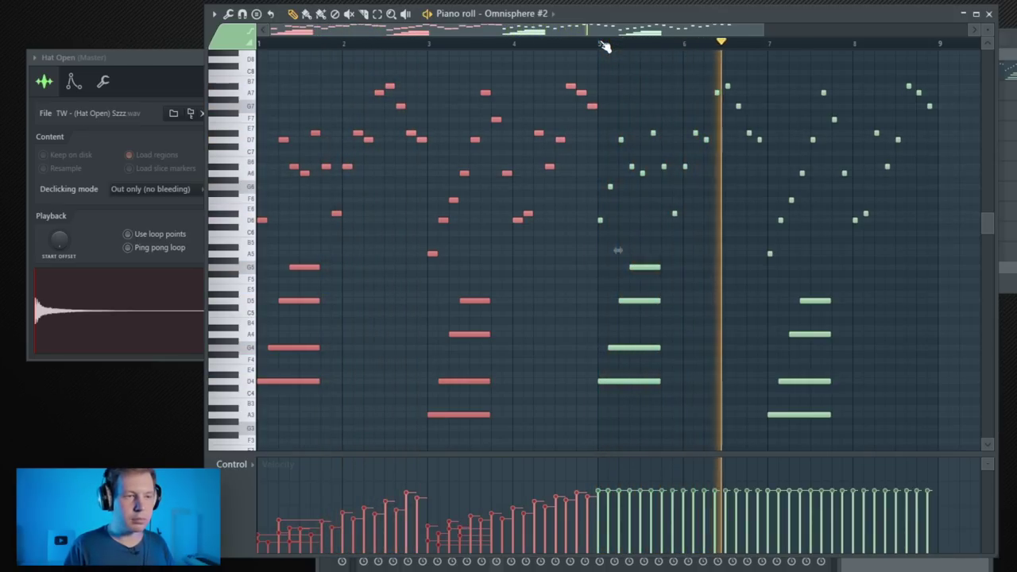
{"action": "key", "text": "space"}
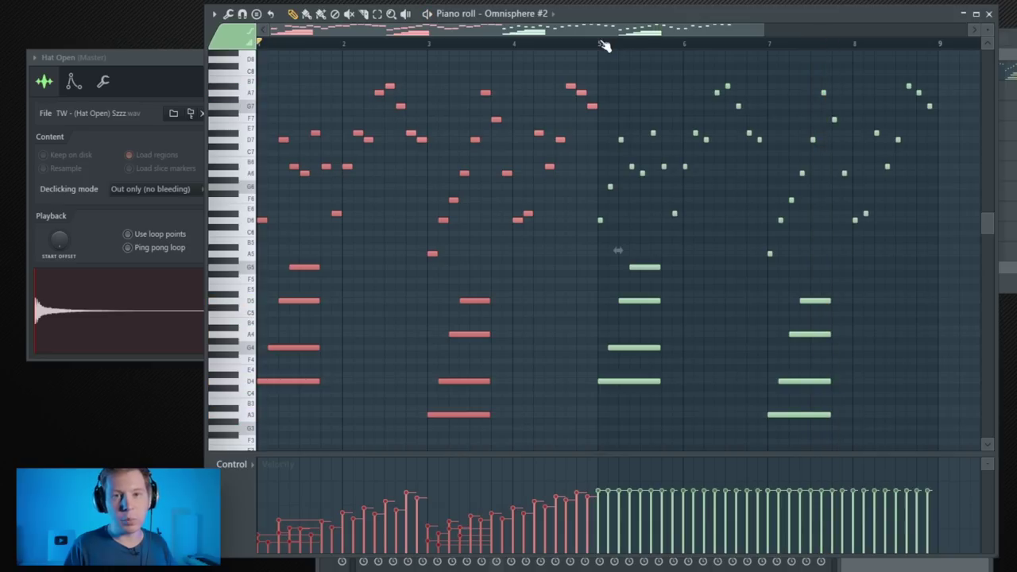
Replace the notes in bars 5 to 8 with a copy of the velocity-shaped bars 1 to 4, and close the piano roll.
{"action": "left_click_drag", "start_coordinate": [945, 63], "coordinate": [606, 425]}
{"action": "key", "text": "Delete"}
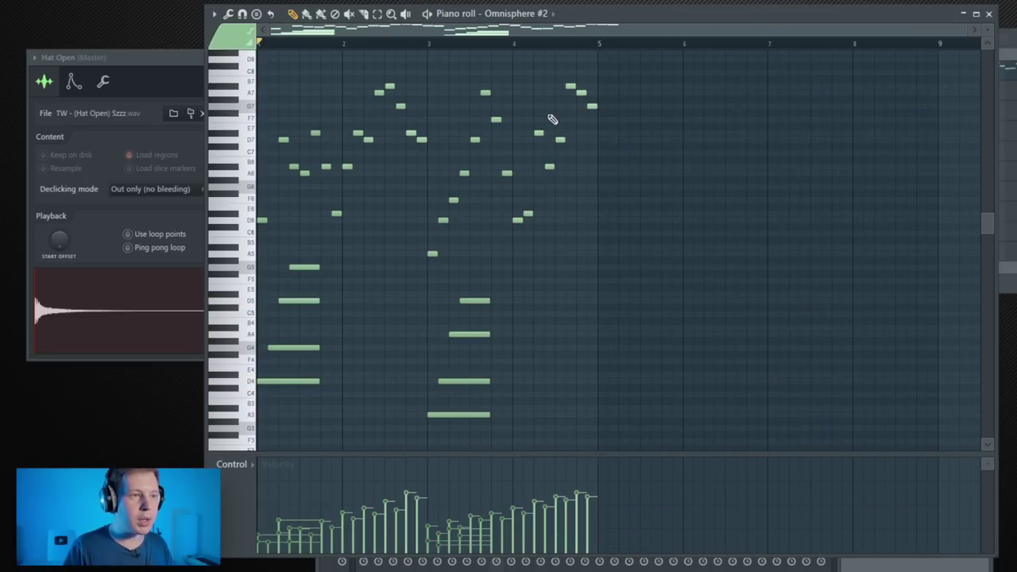
{"action": "left_click_drag", "start_coordinate": [600, 54], "coordinate": [167, 92]}
{"action": "key", "text": "ctrl+b"}
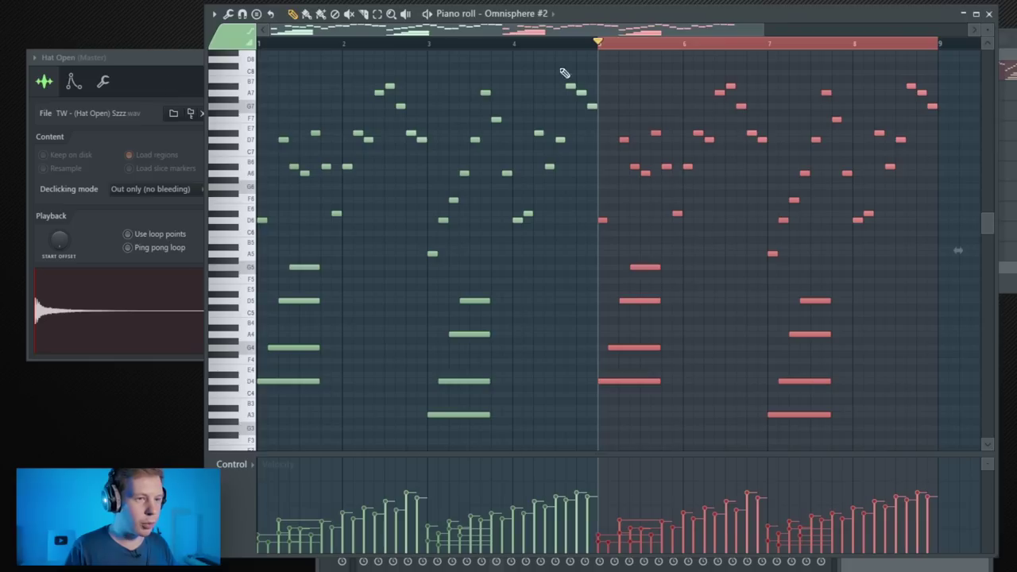
{"action": "left_click", "coordinate": [989, 13]}
Switch to Pattern 2 and insert a third Omnisphere instrument next to the Omnisphere #2 channel.
{"action": "right_click", "coordinate": [689, 140]}
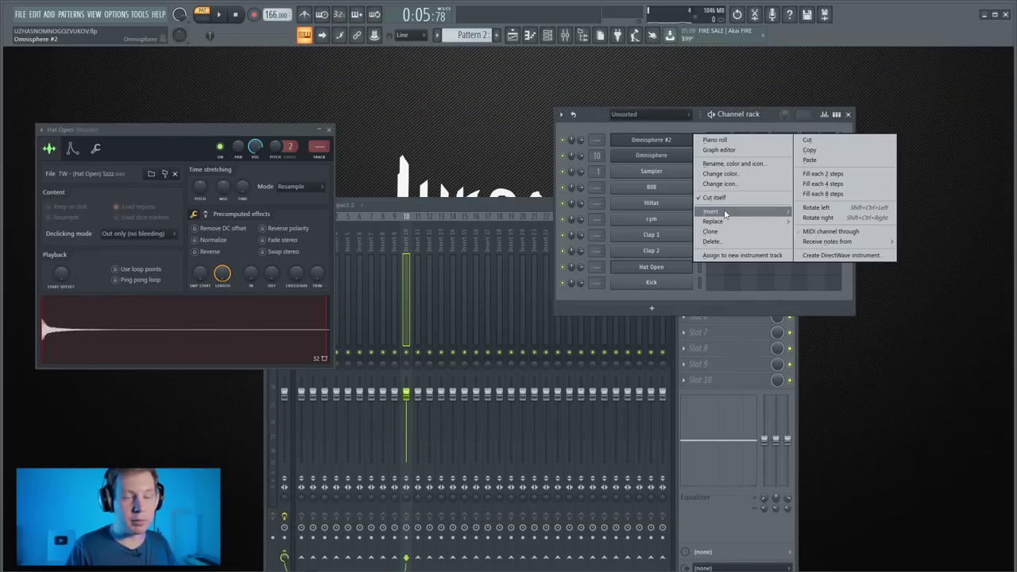
{"action": "mouse_move", "coordinate": [726, 213]}
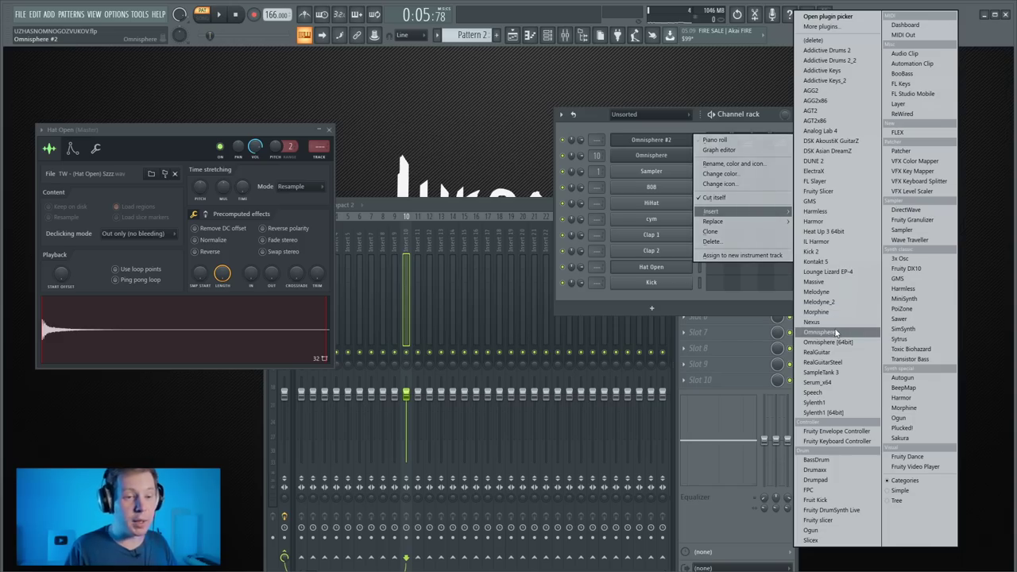
{"action": "left_click", "coordinate": [818, 331]}
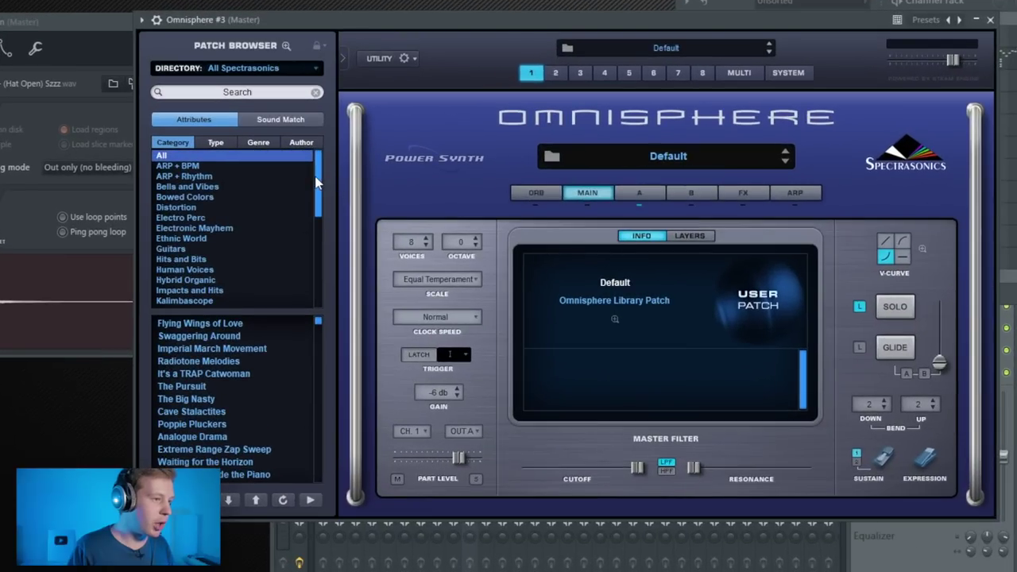
Load the Digitalized Square Pluck patch from the Synth Pluck category into Omnisphere #3.
{"action": "left_click_drag", "start_coordinate": [315, 182], "coordinate": [312, 270]}
{"action": "left_click", "coordinate": [187, 228]}
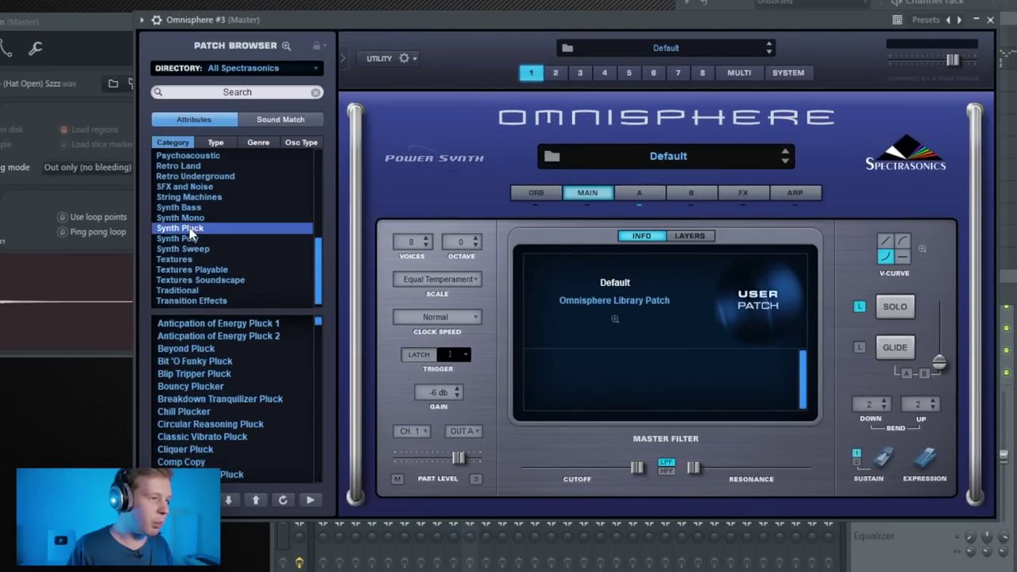
{"action": "mouse_move", "coordinate": [311, 326]}
{"action": "left_mouse_down"}
{"action": "mouse_move", "coordinate": [322, 365]}
{"action": "mouse_move", "coordinate": [319, 327]}
{"action": "left_mouse_up"}
{"action": "left_click", "coordinate": [243, 447]}
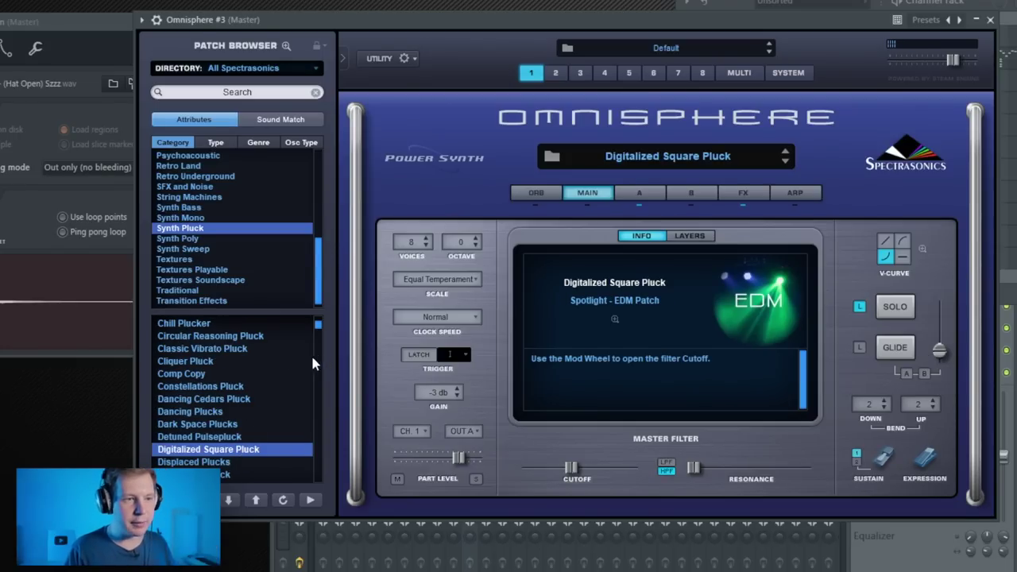
Review the pluck patch's layer A, layer B and aux effects, and close the Omnisphere #3 window.
{"action": "left_click", "coordinate": [744, 194]}
{"action": "left_click", "coordinate": [650, 228]}
{"action": "left_click", "coordinate": [680, 230]}
{"action": "left_click", "coordinate": [638, 232]}
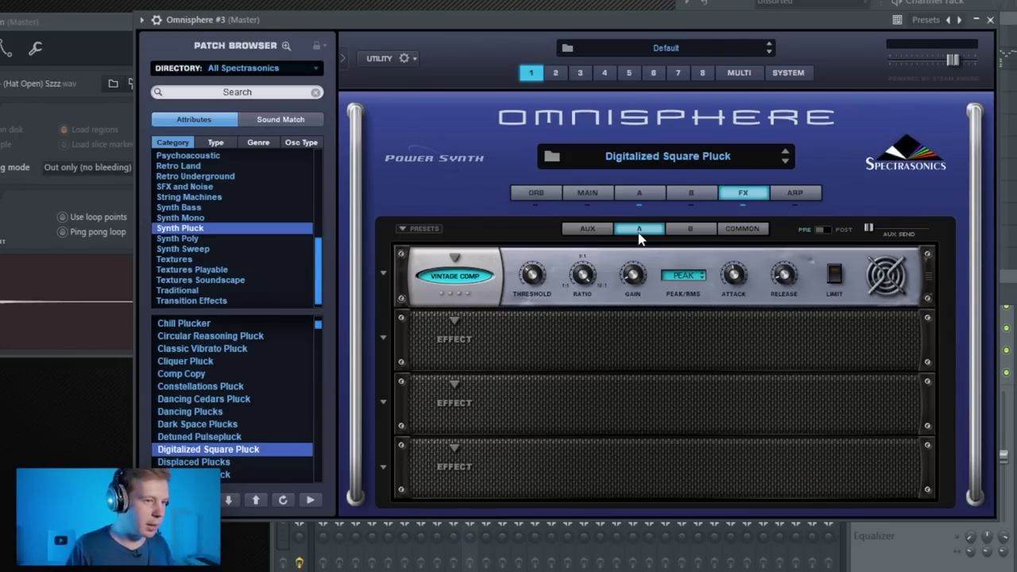
{"action": "left_click", "coordinate": [594, 231]}
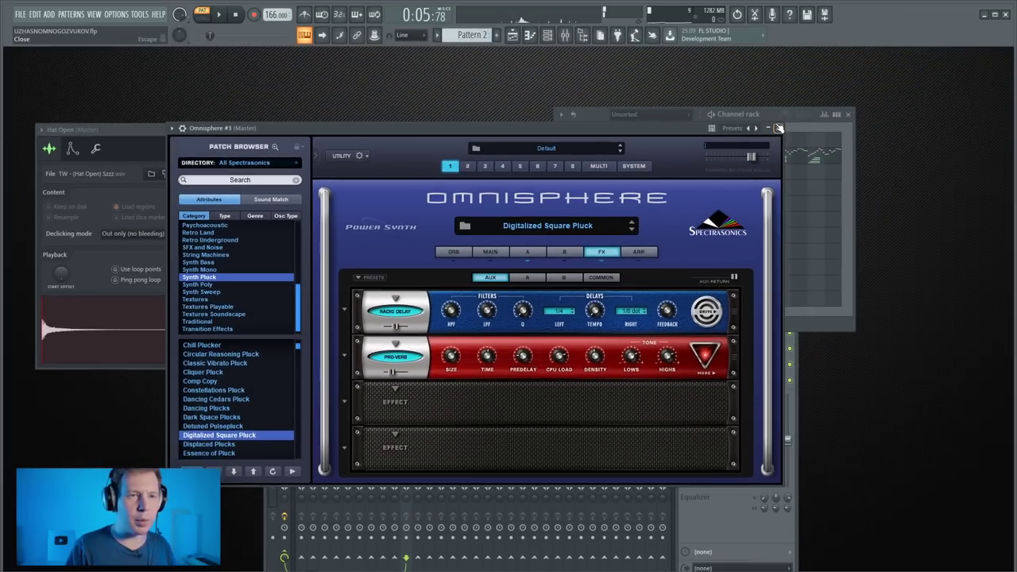
{"action": "left_click", "coordinate": [990, 20]}
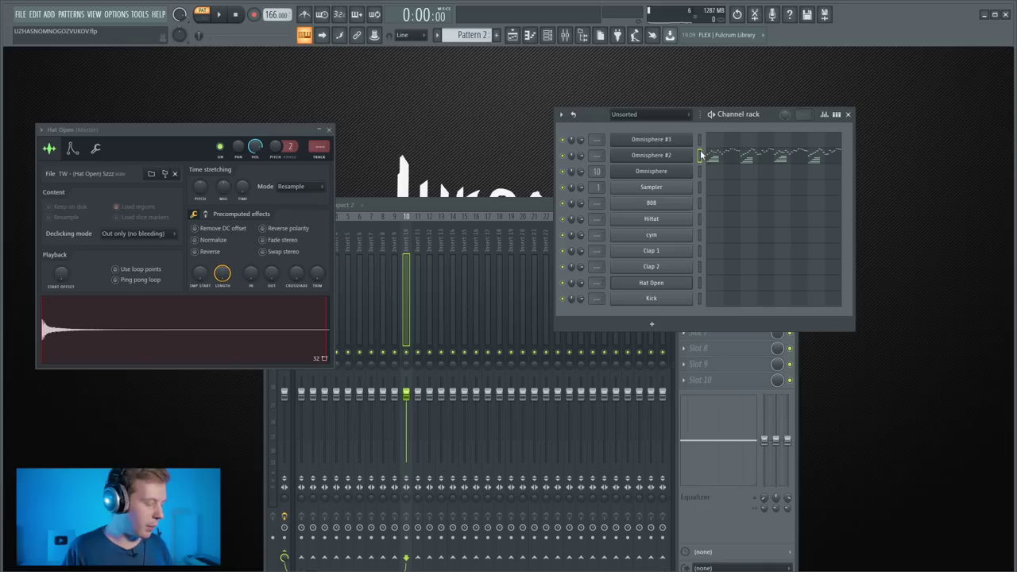
Paste the Omnisphere #2 melody into Omnisphere #3 and select the low held notes in all four phrases.
{"action": "key", "text": "ctrl+v"}
{"action": "left_click_drag", "start_coordinate": [599, 155], "coordinate": [597, 110]}
{"action": "left_click", "coordinate": [717, 143]}
{"action": "left_click_drag", "start_coordinate": [291, 282], "coordinate": [248, 397]}
{"action": "left_click_drag", "start_coordinate": [382, 319], "coordinate": [337, 417]}
{"action": "left_click_drag", "start_coordinate": [513, 283], "coordinate": [464, 388]}
{"action": "left_click_drag", "start_coordinate": [644, 316], "coordinate": [578, 418]}
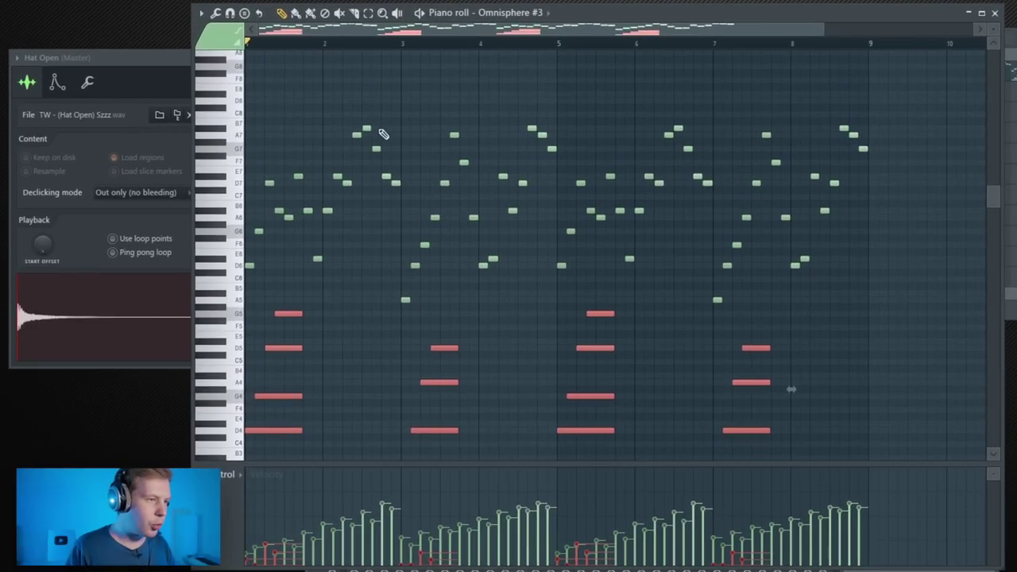
Lower the highest melody notes at the ends of bars 2, 3 and 4 by one octave.
{"action": "left_click_drag", "start_coordinate": [353, 112], "coordinate": [405, 186]}
{"action": "key", "text": "ctrl+Down"}
{"action": "key", "text": "ctrl+d"}
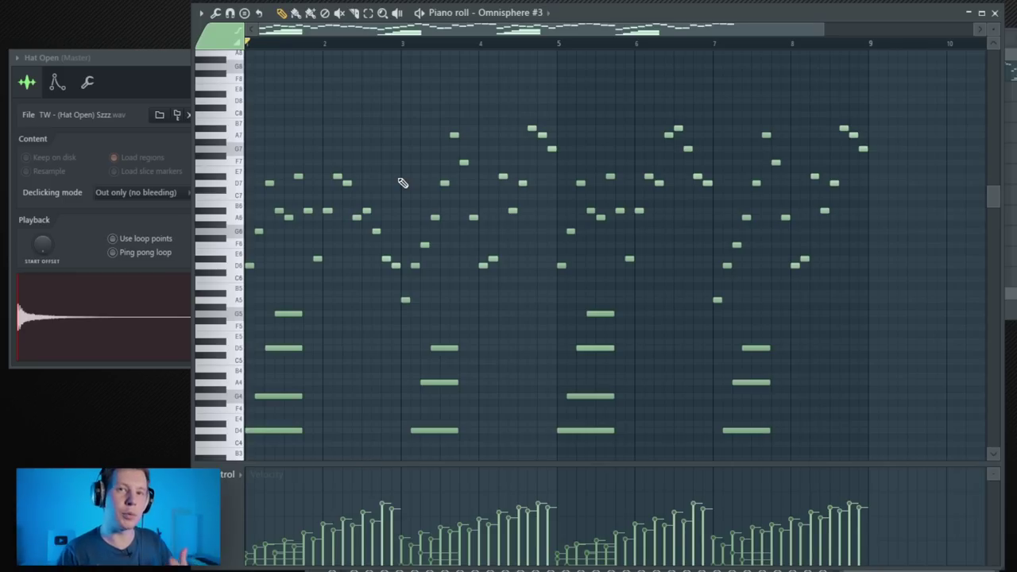
{"action": "left_click_drag", "start_coordinate": [574, 99], "coordinate": [530, 162]}
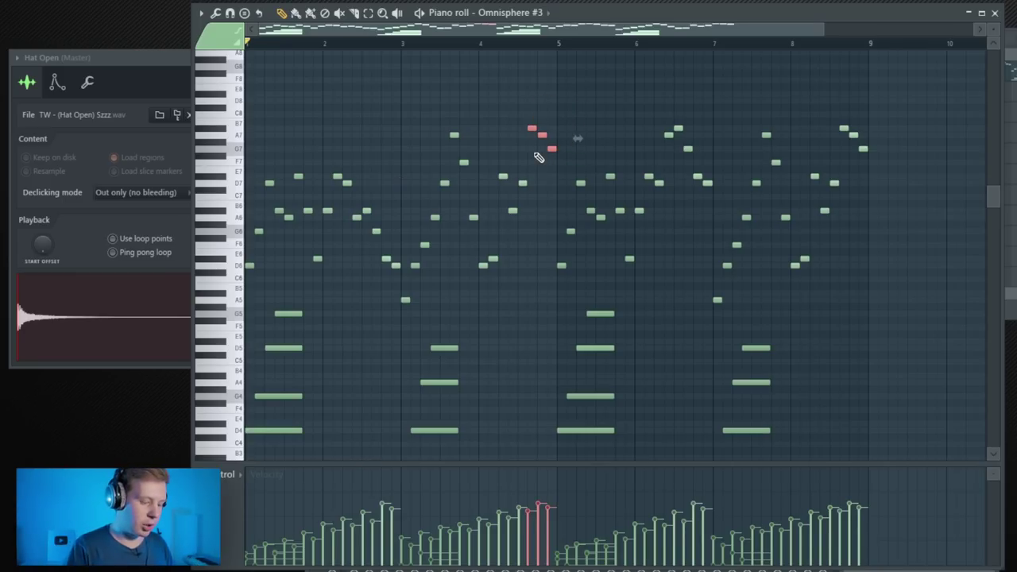
{"action": "left_click_drag", "start_coordinate": [489, 114], "coordinate": [456, 169]}
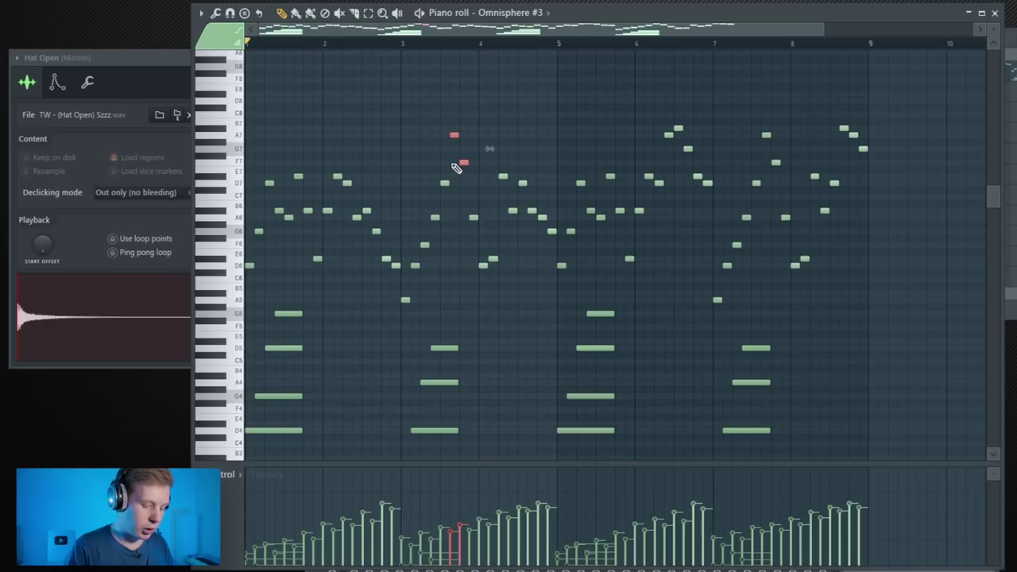
Lower the matching high melody notes at the ends of bars 6, 7 and 8 by one octave.
{"action": "left_click_drag", "start_coordinate": [709, 78], "coordinate": [670, 195]}
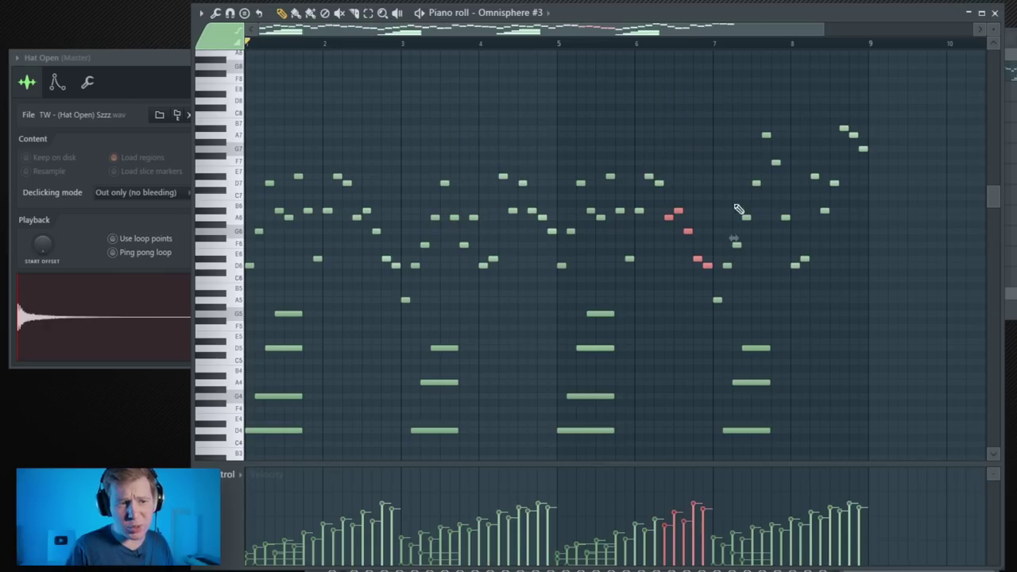
{"action": "left_click_drag", "start_coordinate": [891, 93], "coordinate": [848, 191]}
{"action": "key", "text": "ctrl+Down"}
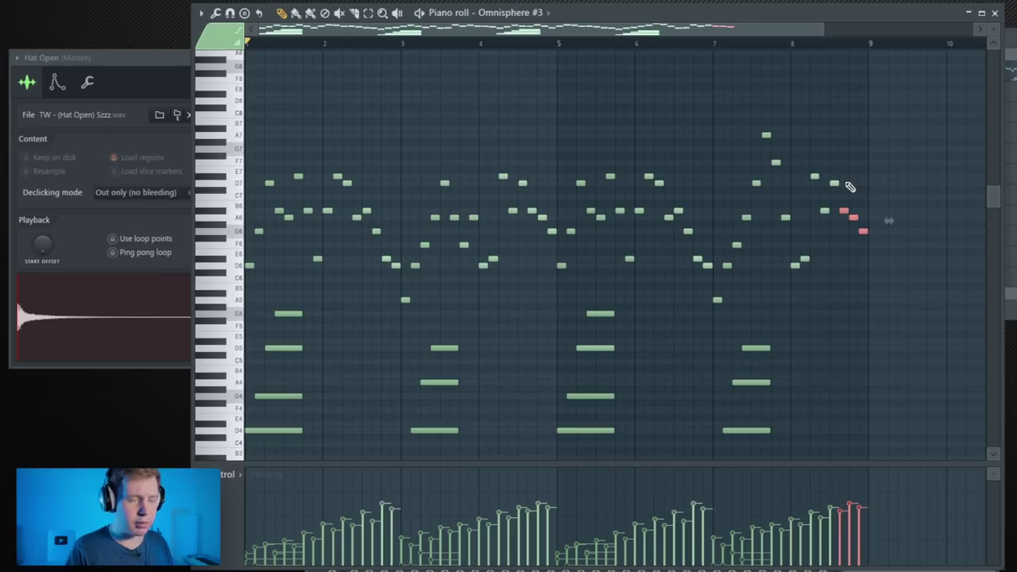
{"action": "left_click_drag", "start_coordinate": [791, 98], "coordinate": [762, 161]}
{"action": "key", "text": "ctrl+Down"}
{"action": "key", "text": "ctrl+d"}
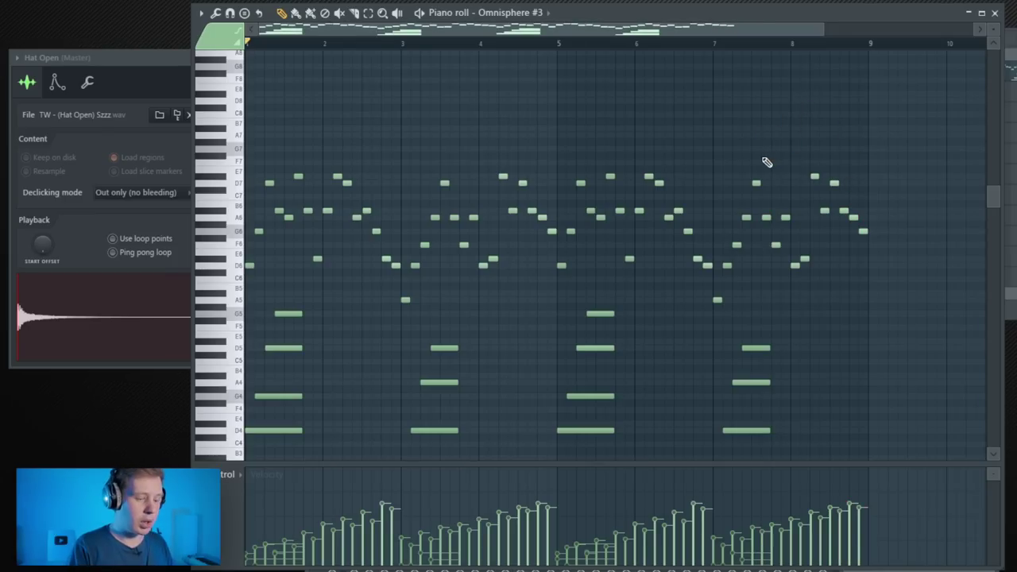
Transpose the whole Omnisphere #3 part down one octave, listen to it, and close the piano roll.
{"action": "key", "text": "ctrl+Down"}
{"action": "right_click", "coordinate": [756, 160], "text": "ctrl"}
{"action": "key", "text": "space"}
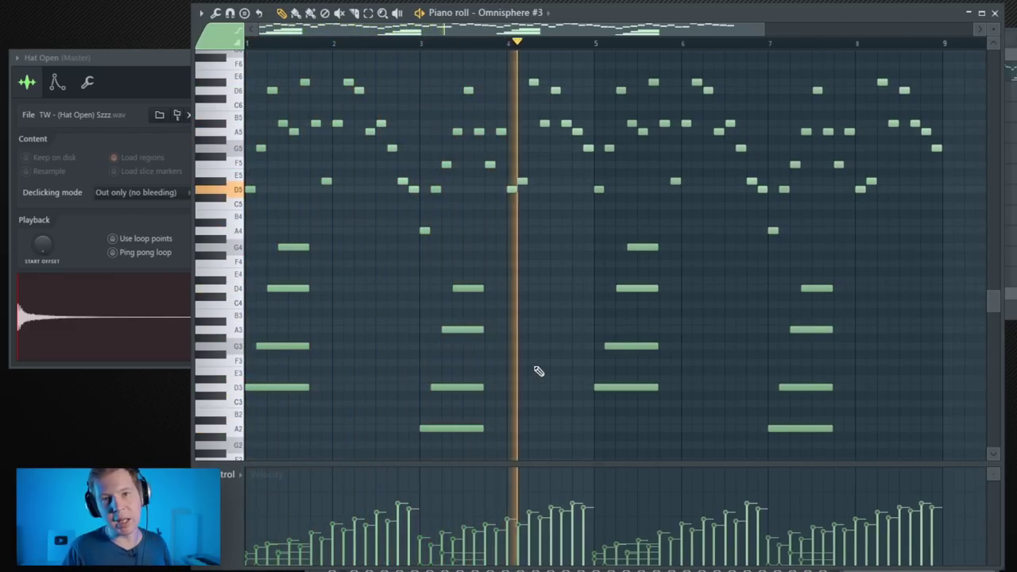
{"action": "key", "text": "space"}
{"action": "left_click", "coordinate": [994, 12]}
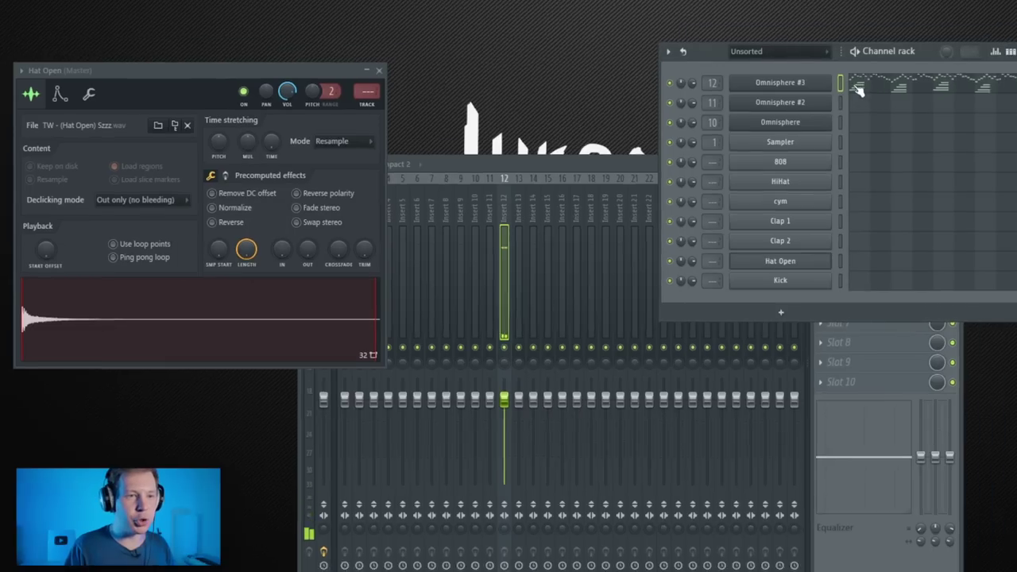
Switch to Pattern 1 and insert a fourth Omnisphere instrument in the channel rack.
{"action": "right_click", "coordinate": [694, 137]}
{"action": "mouse_move", "coordinate": [724, 213]}
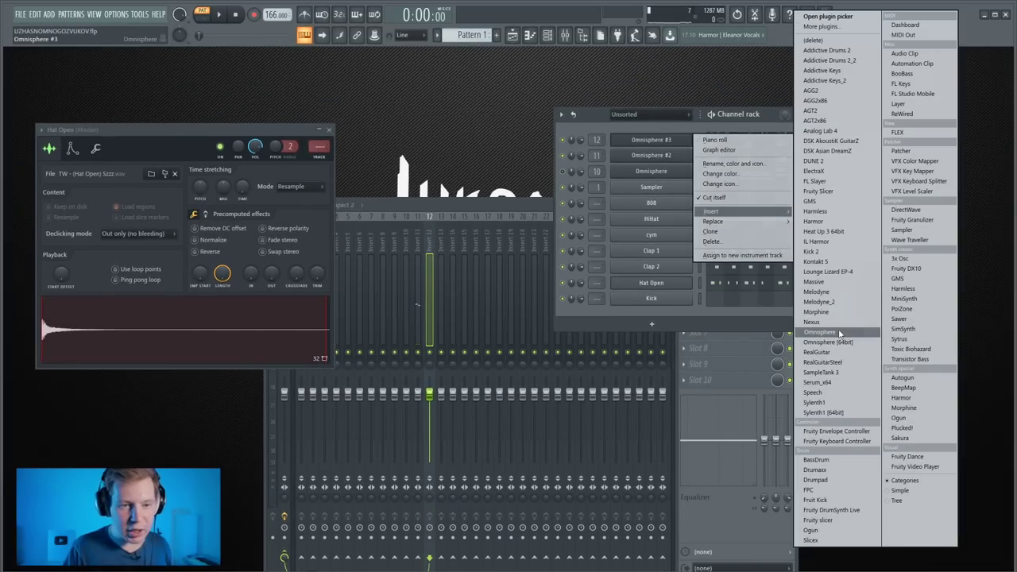
{"action": "left_click", "coordinate": [838, 332]}
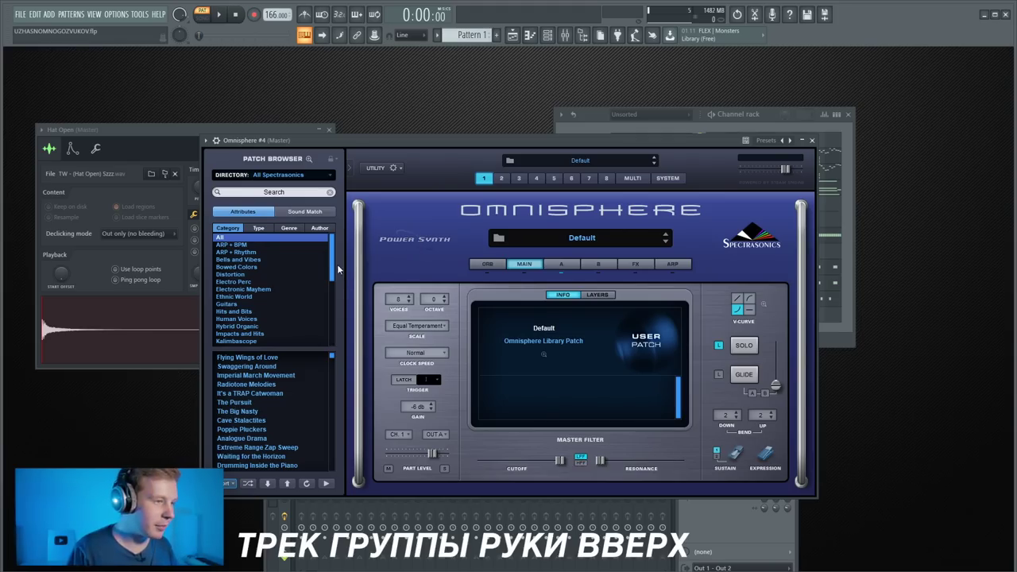
Load the Classic Eighties Polylead patch from the Synth Poly category into Omnisphere #4.
{"action": "left_click_drag", "start_coordinate": [334, 261], "coordinate": [333, 272]}
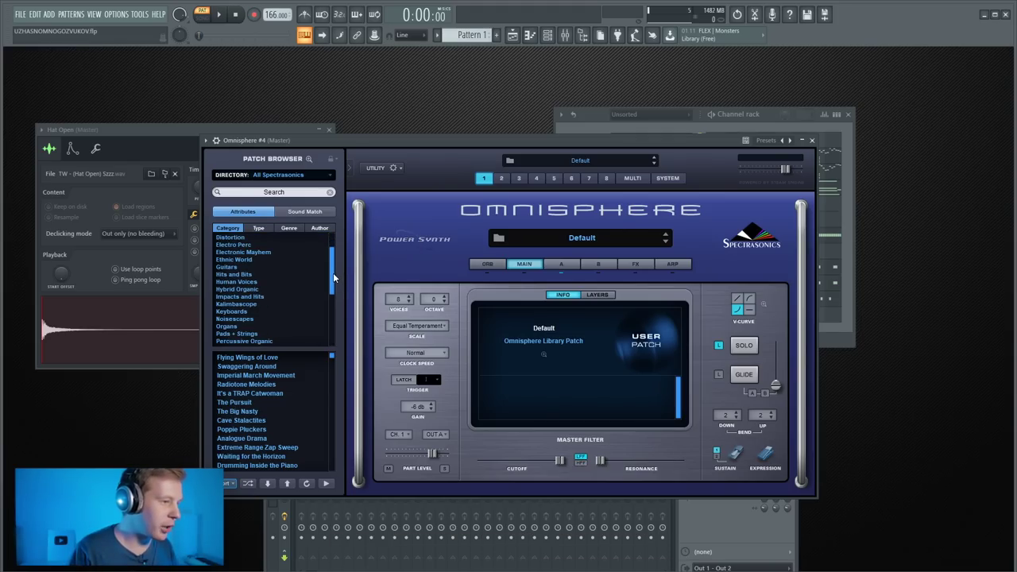
{"action": "scroll", "coordinate": [332, 288], "scroll_direction": "down", "scroll_amount": 5}
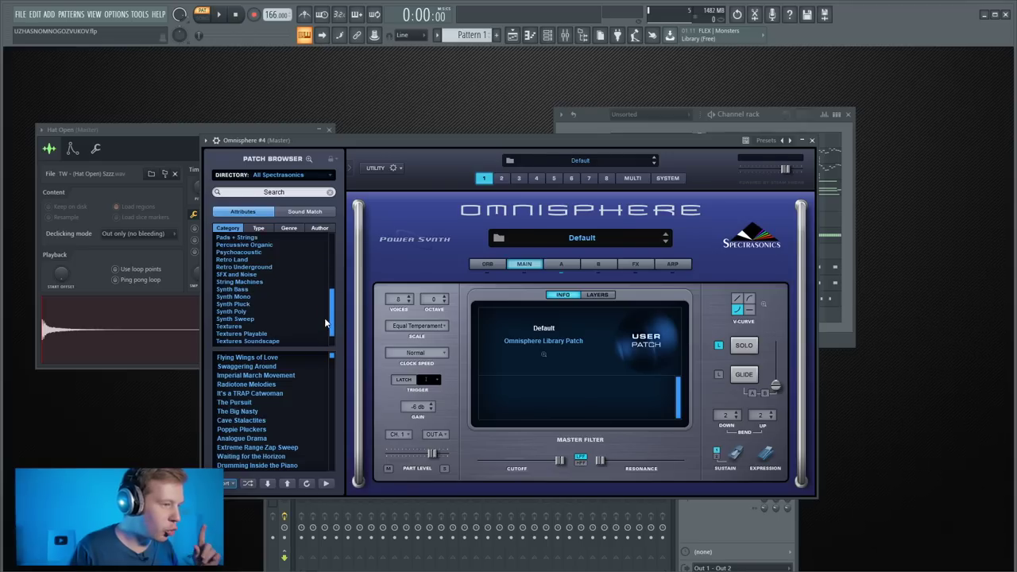
{"action": "left_click", "coordinate": [236, 306]}
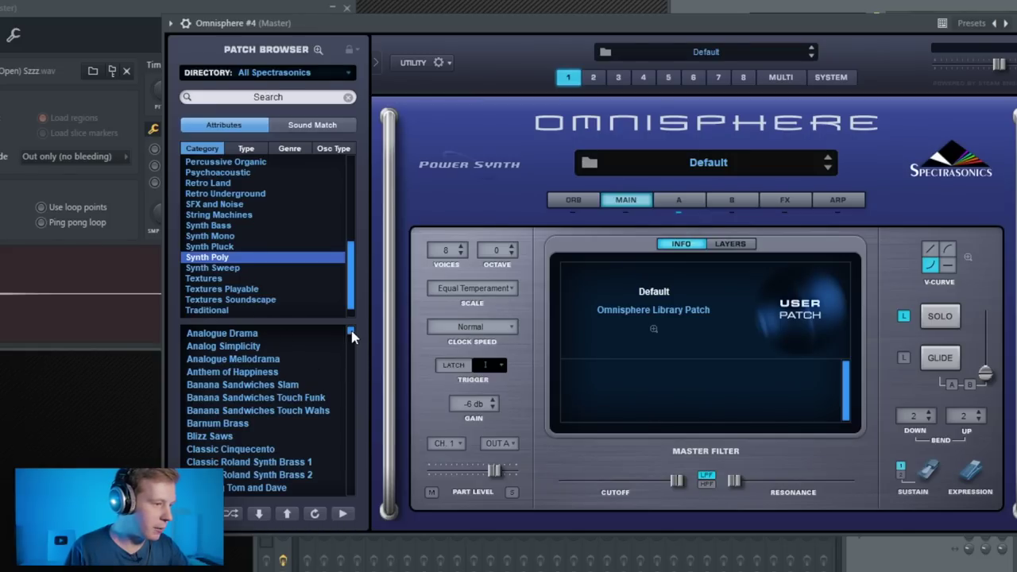
{"action": "left_click_drag", "start_coordinate": [354, 337], "coordinate": [352, 381]}
{"action": "left_click", "coordinate": [282, 399]}
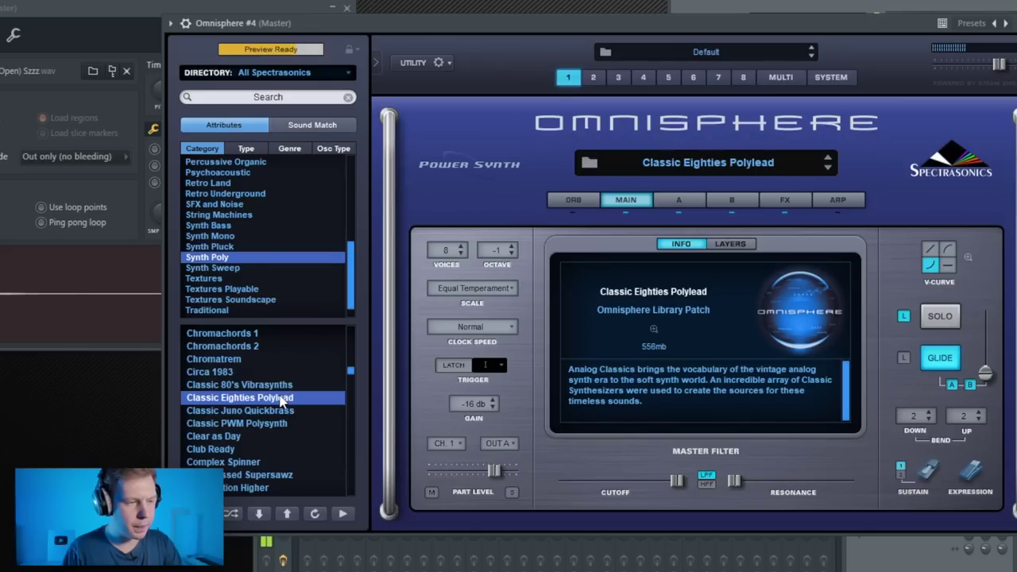
In an empty pattern, paste the first Omnisphere's chord progression into Omnisphere #4 and shorten all notes to equal short stabs.
{"action": "key", "text": "F6"}
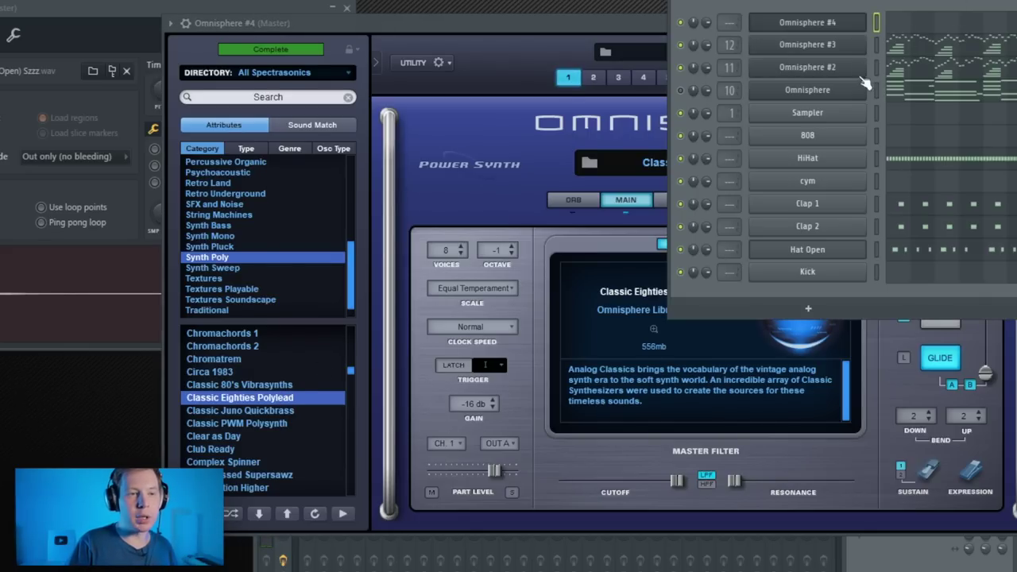
{"action": "key", "text": "Right"}
{"action": "key", "text": "Right"}
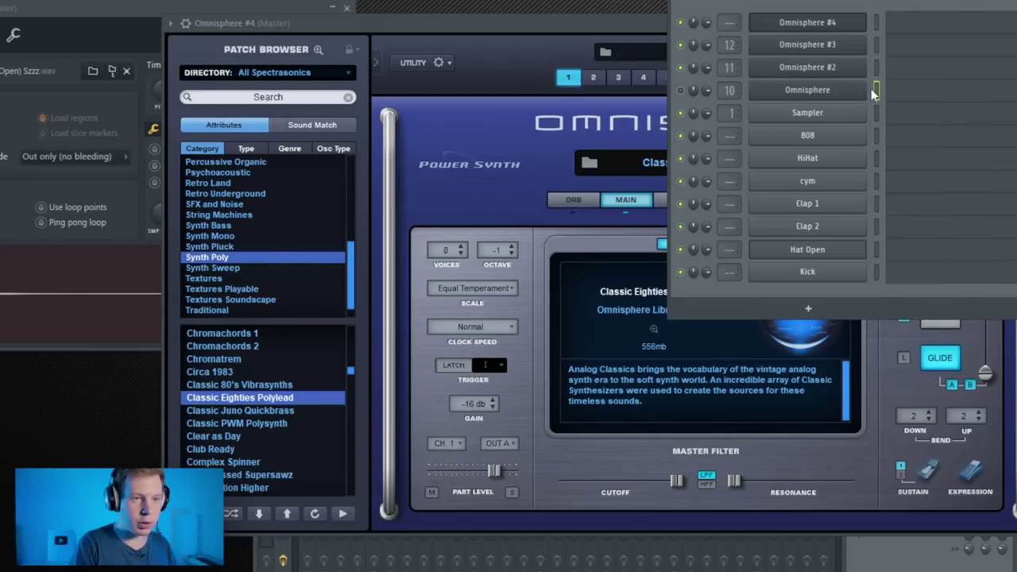
{"action": "key", "text": "Up"}
{"action": "key", "text": "Up"}
{"action": "key", "text": "Up"}
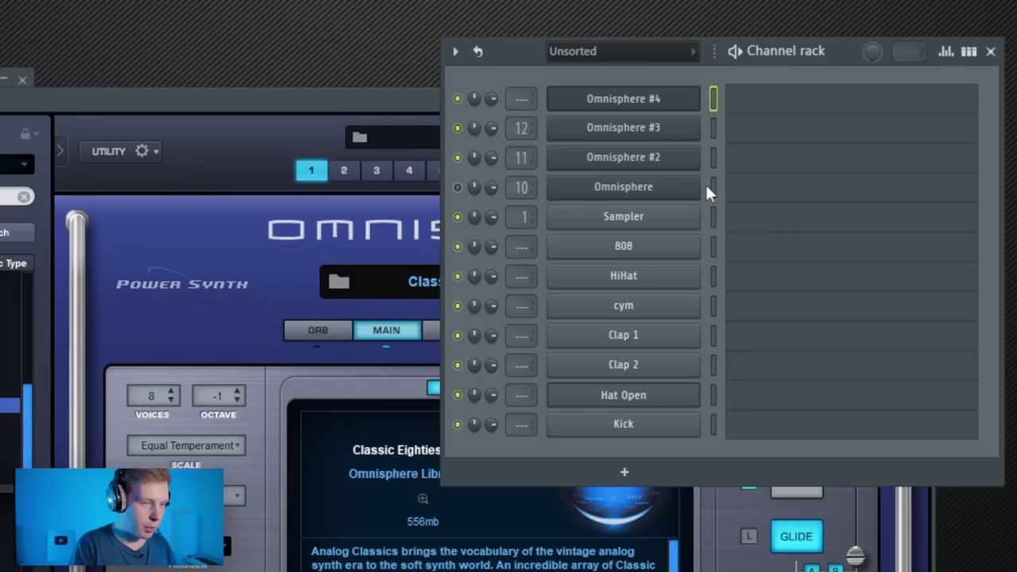
{"action": "key", "text": "ctrl+v"}
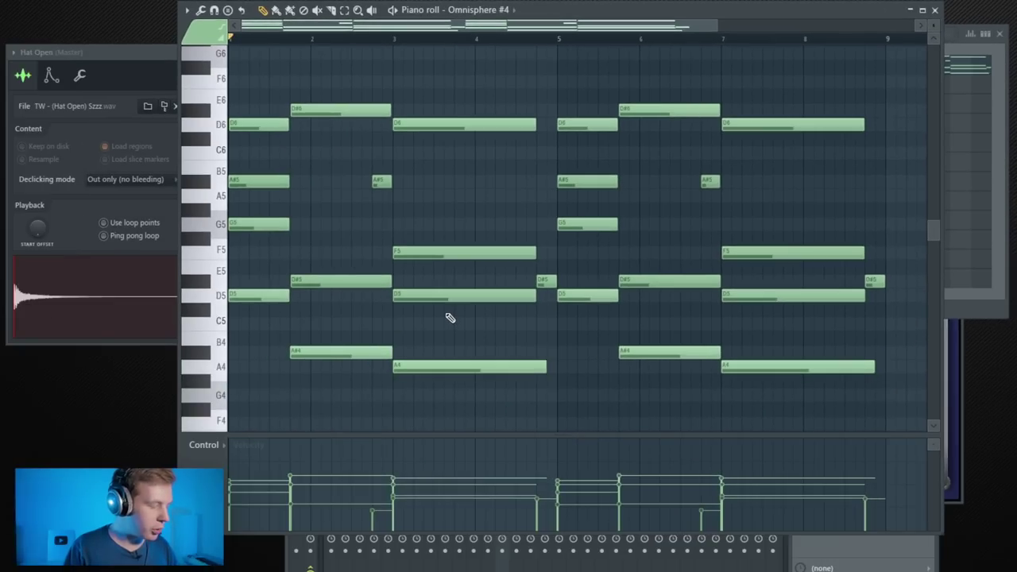
{"action": "key", "text": "shift+d"}
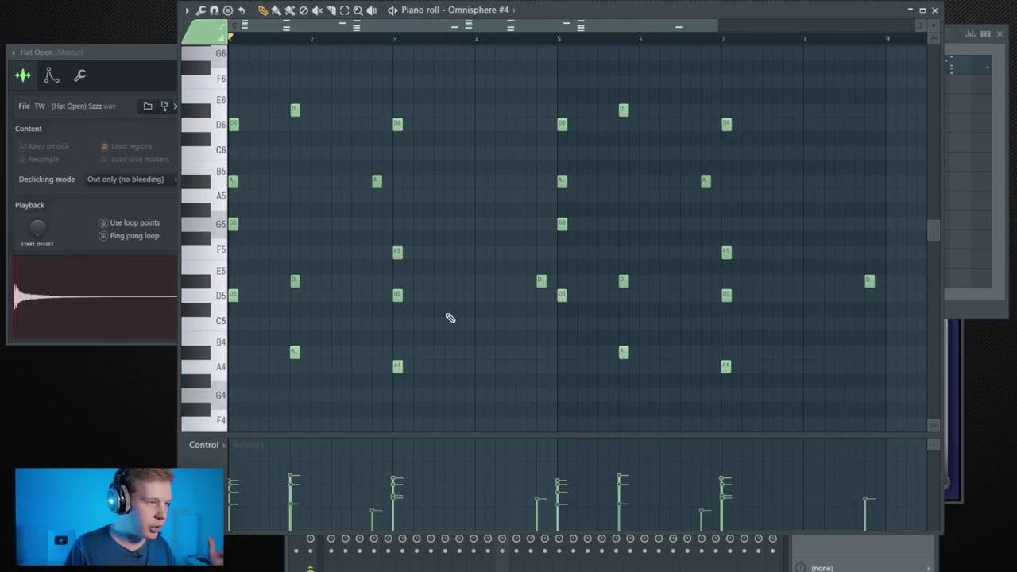
{"action": "key", "text": "space"}
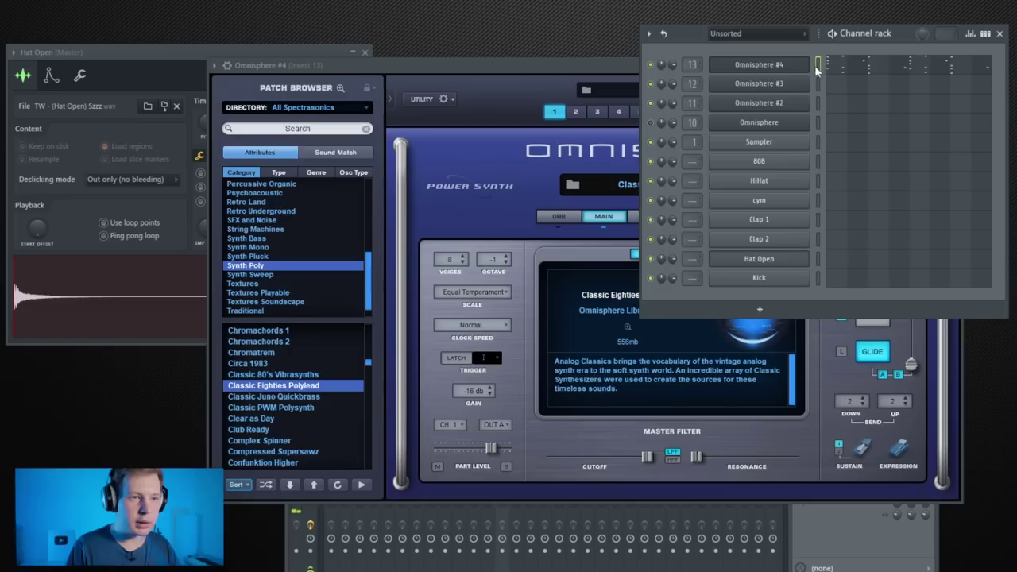
Check the Polylead patch's effects and layers in Omnisphere #4, enable layer A, and lower its amp level.
{"action": "left_click", "coordinate": [796, 67]}
{"action": "left_click", "coordinate": [796, 67]}
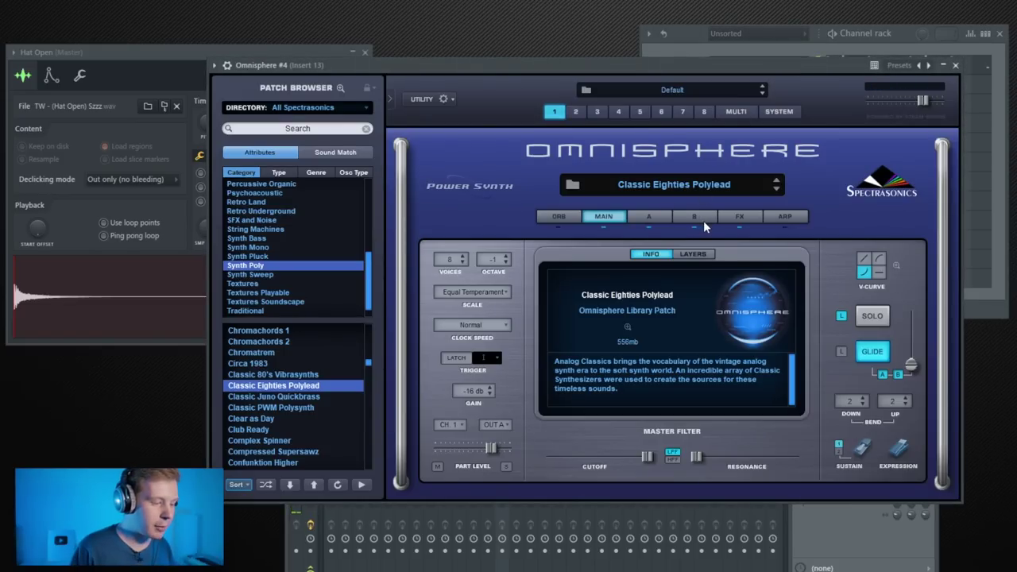
{"action": "left_click", "coordinate": [739, 217]}
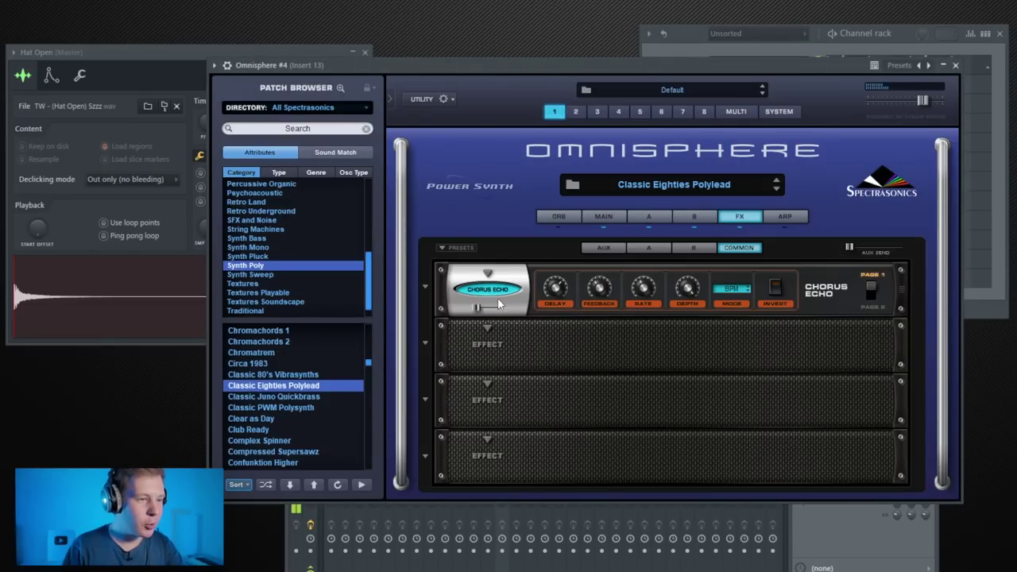
{"action": "mouse_move", "coordinate": [477, 312]}
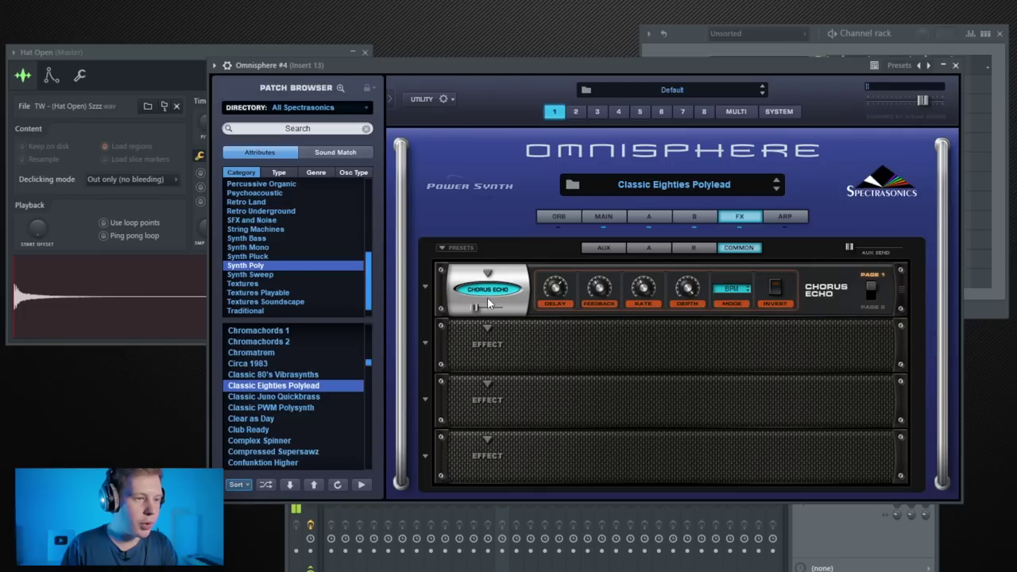
{"action": "left_click", "coordinate": [693, 216]}
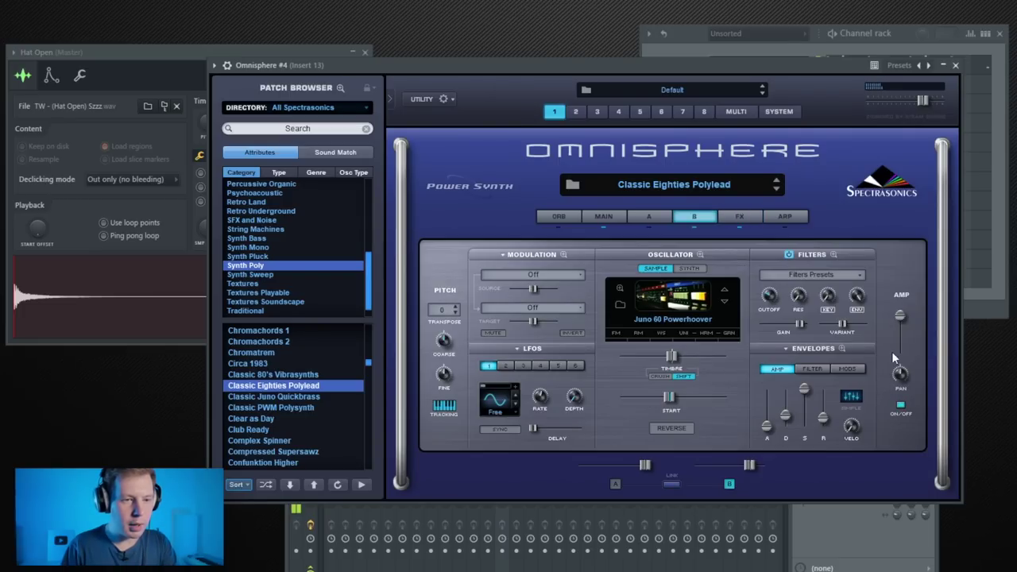
{"action": "left_click", "coordinate": [648, 216]}
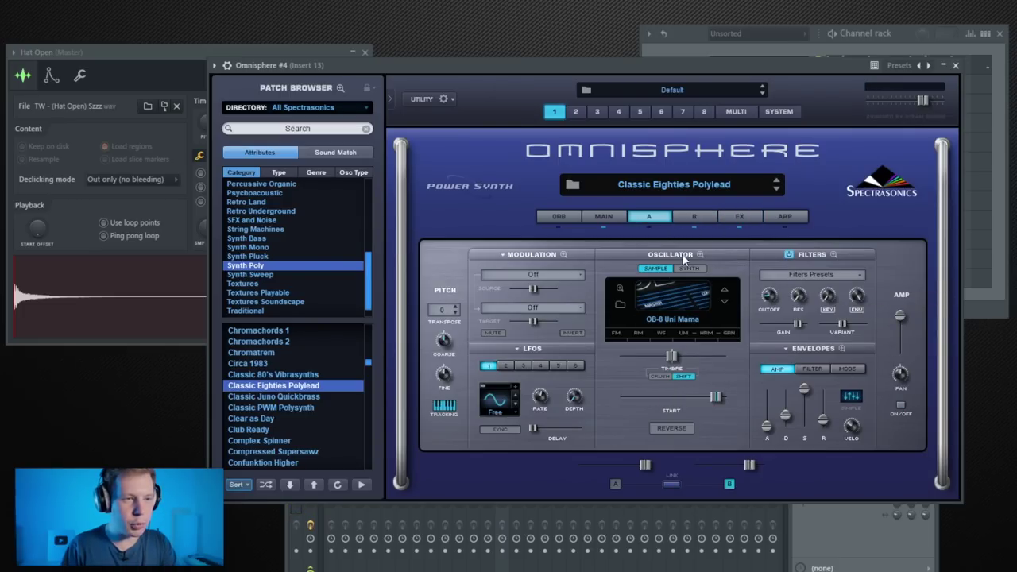
{"action": "left_click_drag", "start_coordinate": [894, 324], "coordinate": [907, 329]}
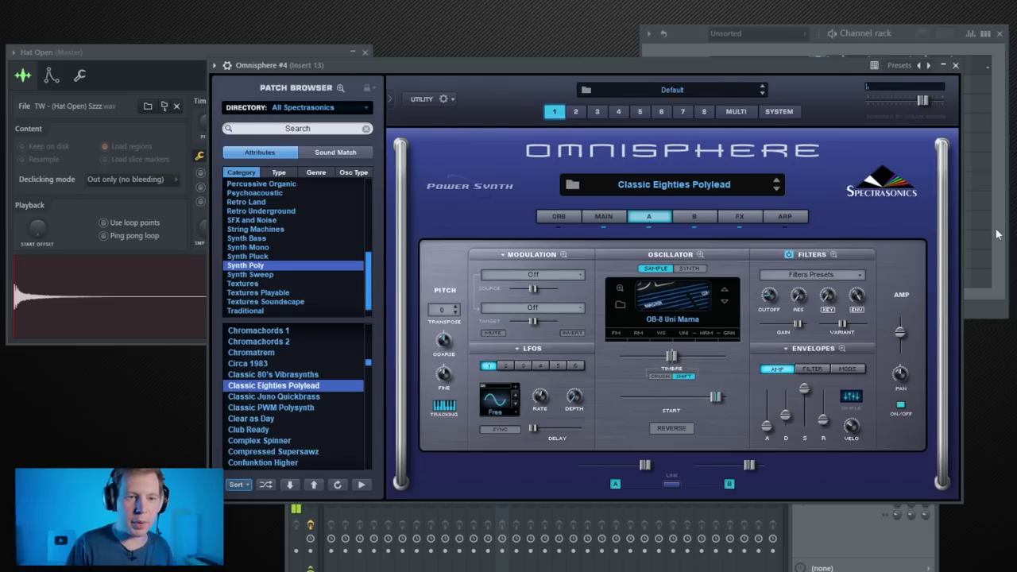
Transpose all Omnisphere #4 chord stabs up one octave and raise their velocities.
{"action": "key", "text": "F7"}
{"action": "key", "text": "ctrl+Up"}
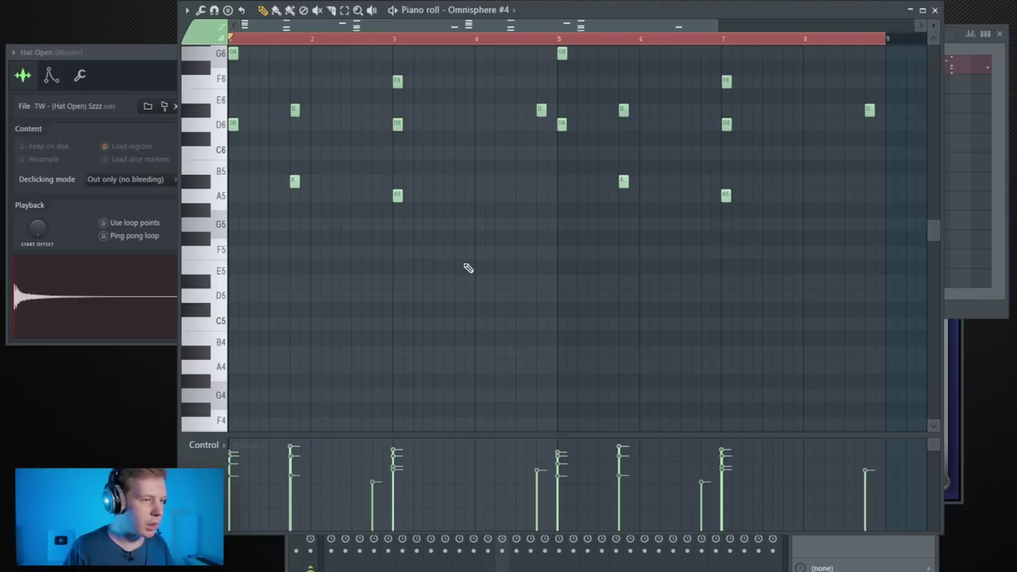
{"action": "scroll", "coordinate": [468, 269], "scroll_direction": "up", "scroll_amount": 4}
{"action": "key", "text": "space"}
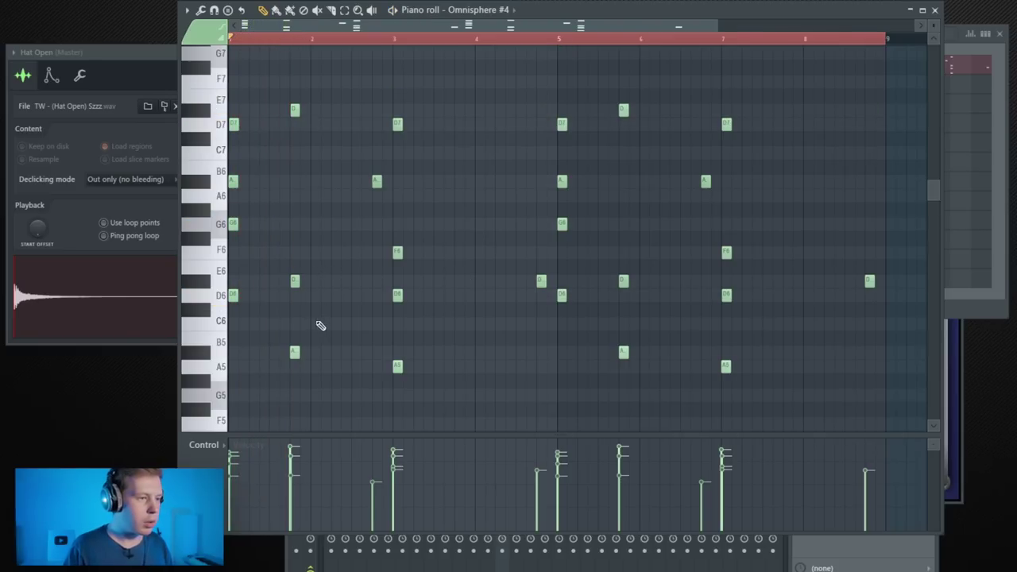
Raise the second chord's lowest note an octave to A#6, duplicate the chord into the middle of bar 2, and play it back.
{"action": "key", "text": "space"}
{"action": "left_click_drag", "start_coordinate": [334, 76], "coordinate": [274, 290]}
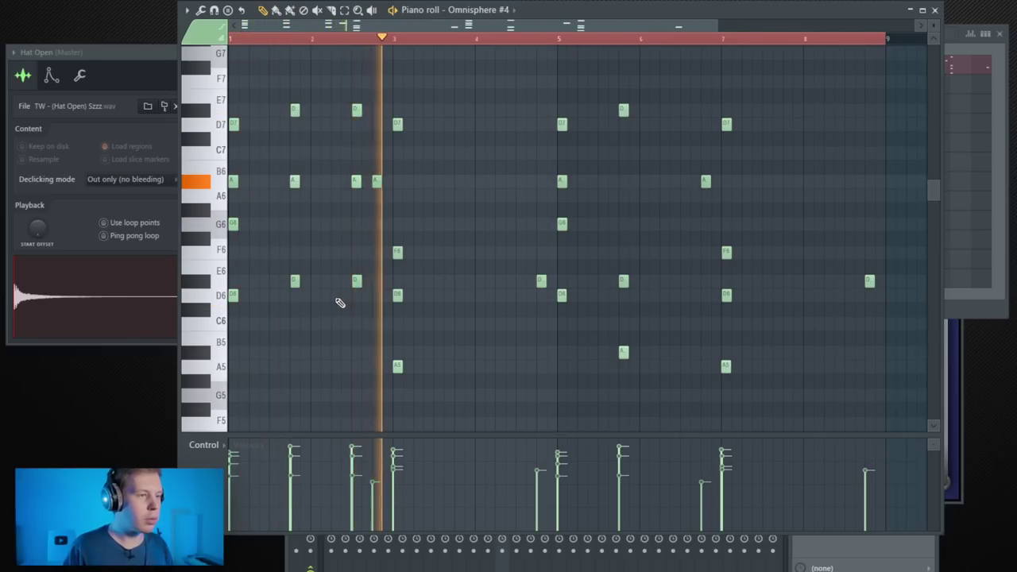
Raise the bar 3 chord's A5 to A6, duplicate the chord twice before bar 5, remove D7 from the copies, and play from bar 3.
{"action": "scroll", "coordinate": [339, 298], "scroll_direction": "up", "scroll_amount": 2}
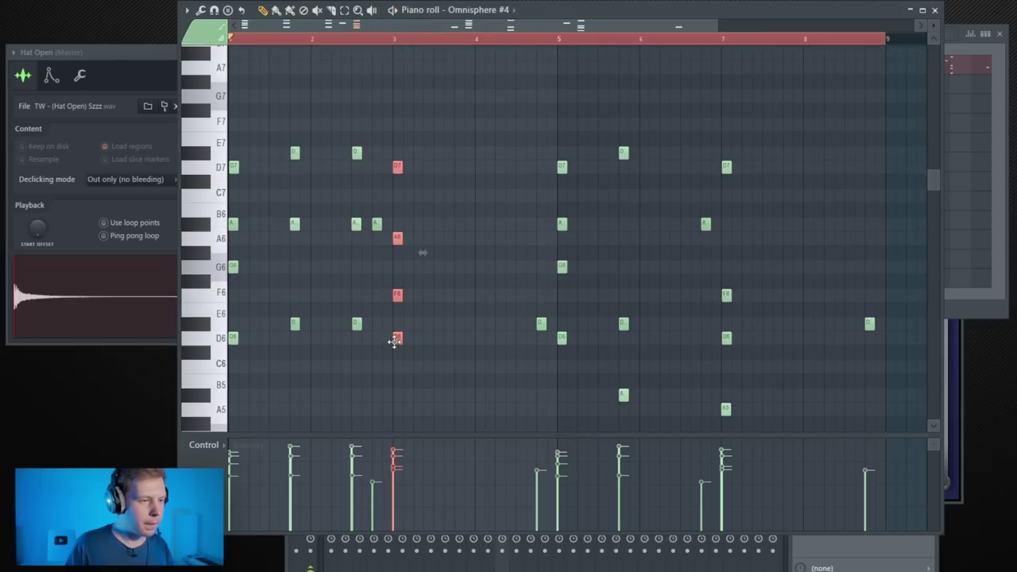
{"action": "left_click_drag", "start_coordinate": [394, 342], "coordinate": [515, 347]}
{"action": "left_click", "coordinate": [510, 366], "text": "ctrl"}
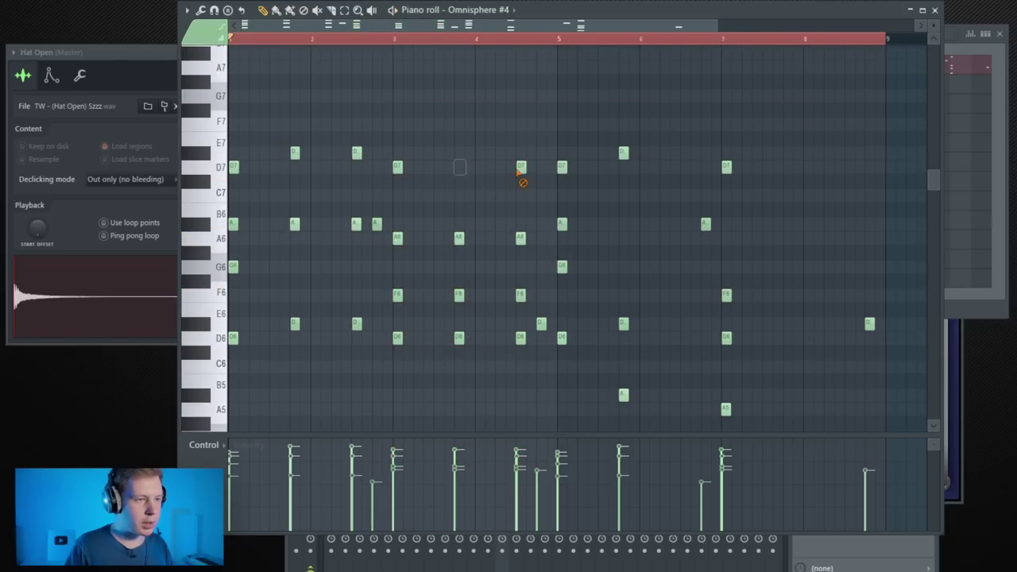
{"action": "left_click", "coordinate": [394, 40]}
{"action": "key", "text": "space"}
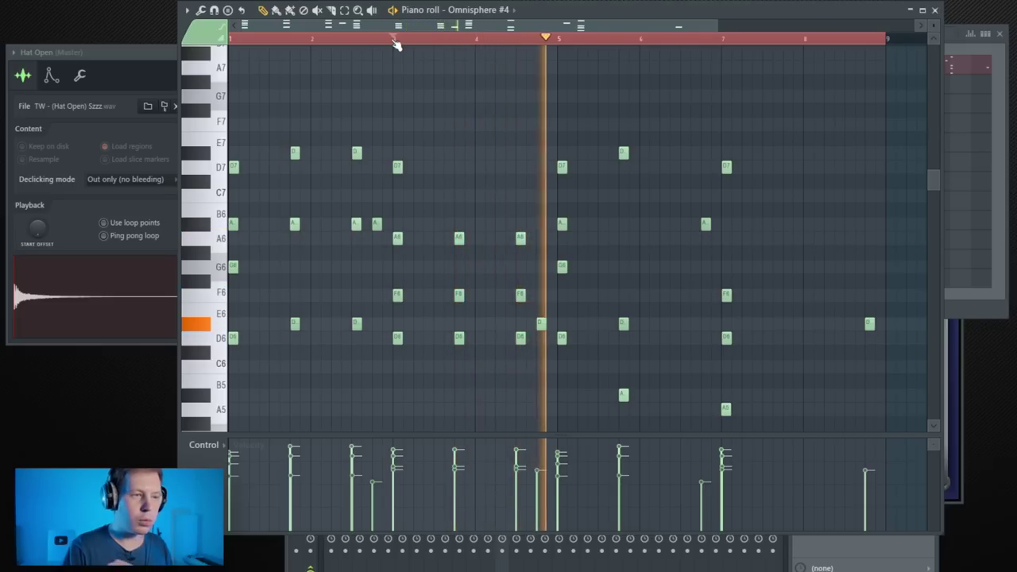
Stop playback and delete all Omnisphere #4 chord stabs in bars 5 to 8.
{"action": "key", "text": "space"}
{"action": "scroll", "coordinate": [532, 143], "scroll_direction": "down", "scroll_amount": 3}
{"action": "left_click_drag", "start_coordinate": [558, 62], "coordinate": [879, 352]}
{"action": "key", "text": "Delete"}
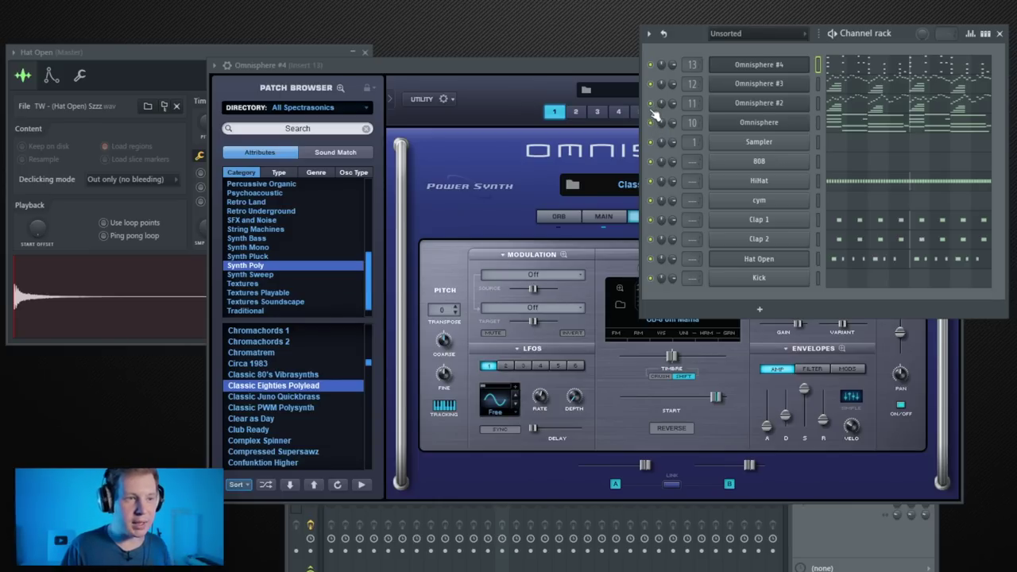
Route the 808 channel to mixer insert 9 and load Fruity Soft Clipper in that insert's second effect slot.
{"action": "left_click", "coordinate": [760, 162]}
{"action": "left_click_drag", "start_coordinate": [691, 161], "coordinate": [691, 150]}
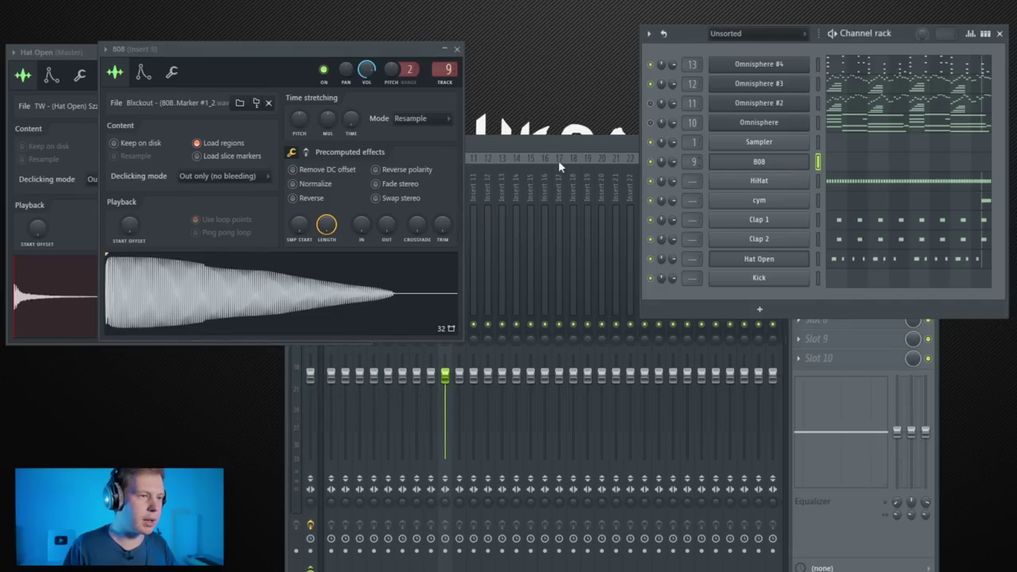
{"action": "left_click", "coordinate": [568, 161]}
{"action": "left_click", "coordinate": [817, 200]}
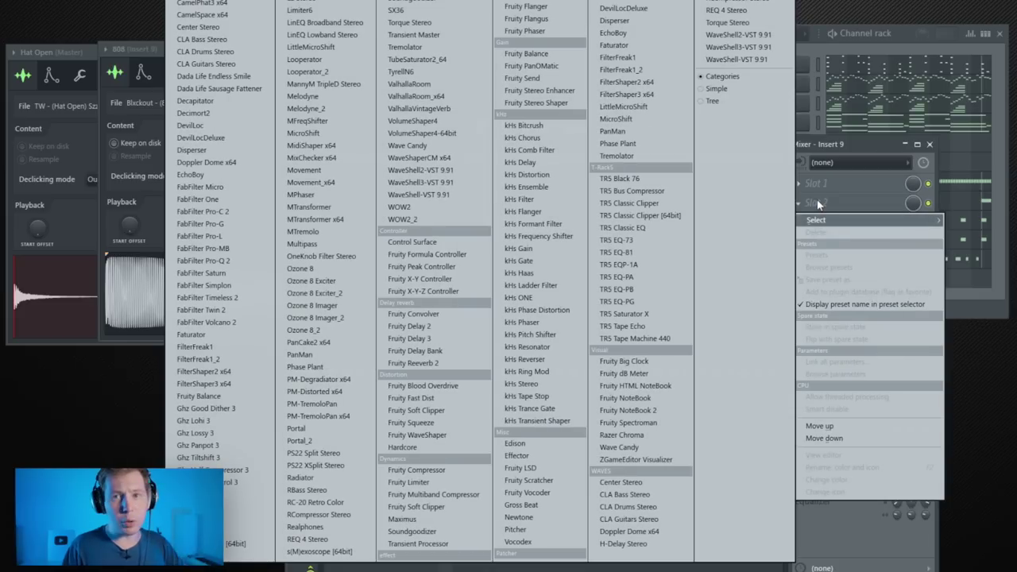
{"action": "left_click", "coordinate": [438, 409]}
{"action": "left_click_drag", "start_coordinate": [646, 143], "coordinate": [669, 132]}
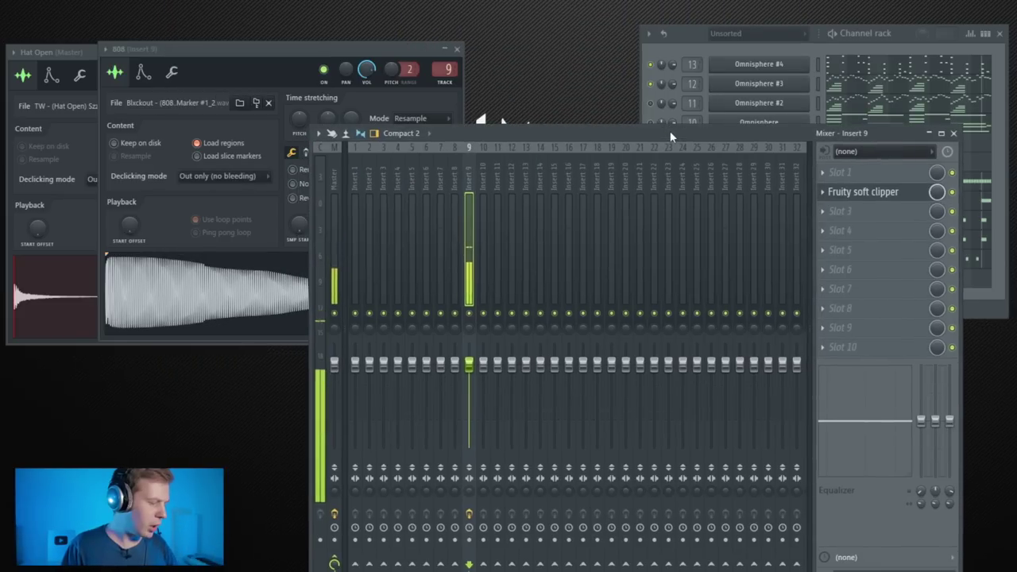
Boost the 808 sample with its precomputed effects and shorten its tail with a strong fade-out.
{"action": "left_click", "coordinate": [903, 32]}
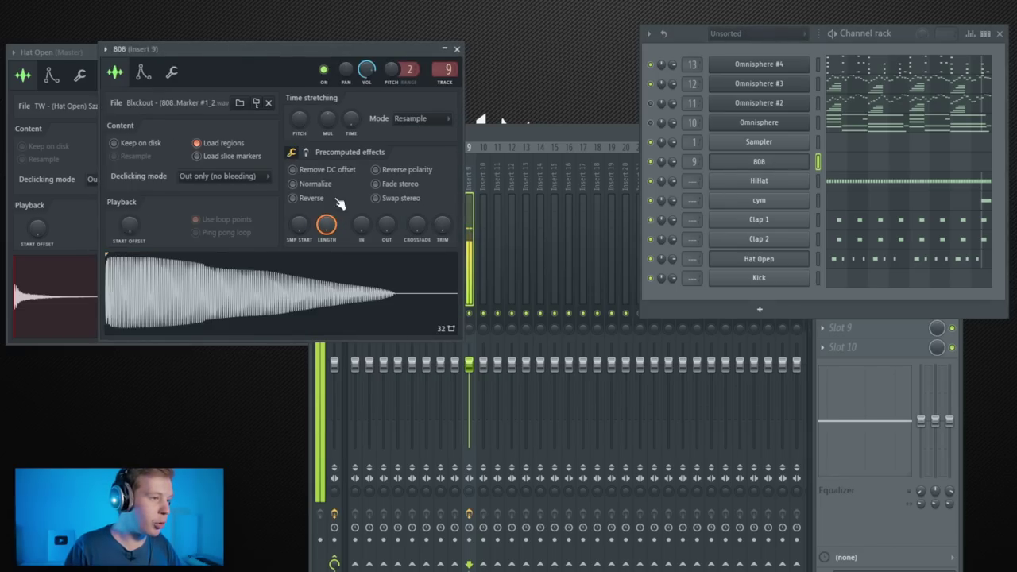
{"action": "left_click", "coordinate": [307, 153]}
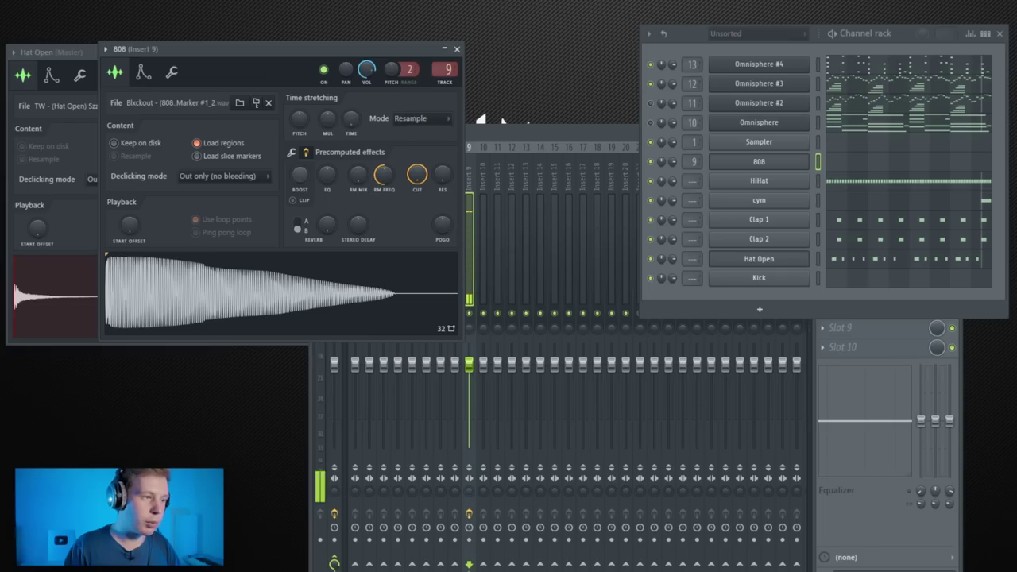
{"action": "left_click_drag", "start_coordinate": [300, 174], "coordinate": [299, 157]}
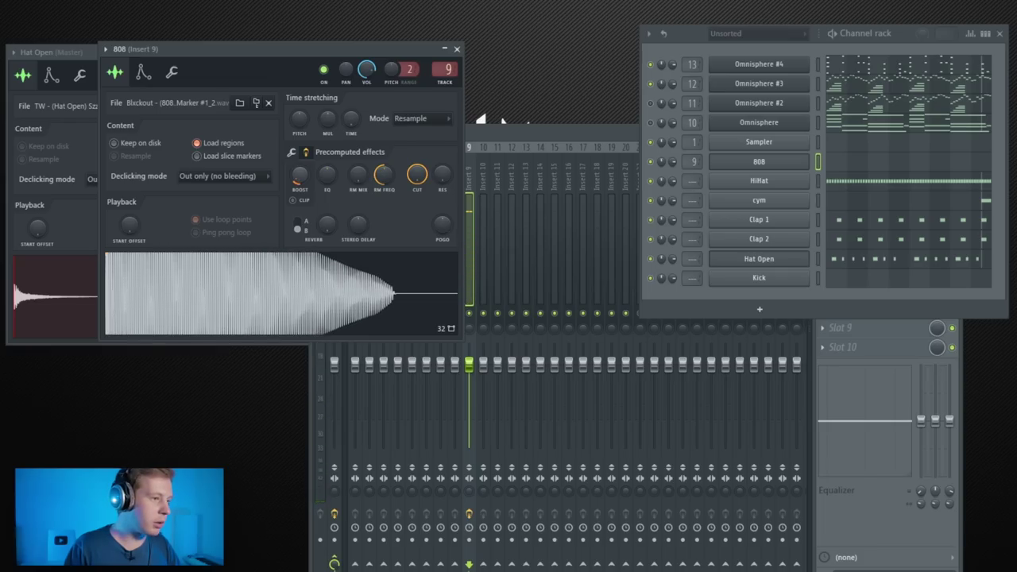
{"action": "left_click", "coordinate": [305, 153]}
{"action": "left_click_drag", "start_coordinate": [385, 228], "coordinate": [385, 196]}
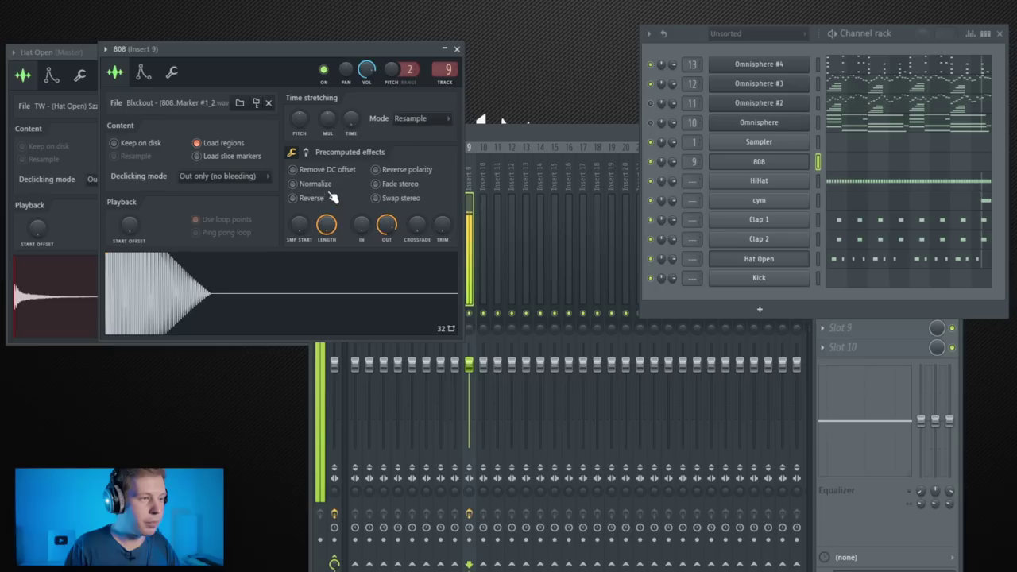
{"action": "left_click", "coordinate": [306, 153]}
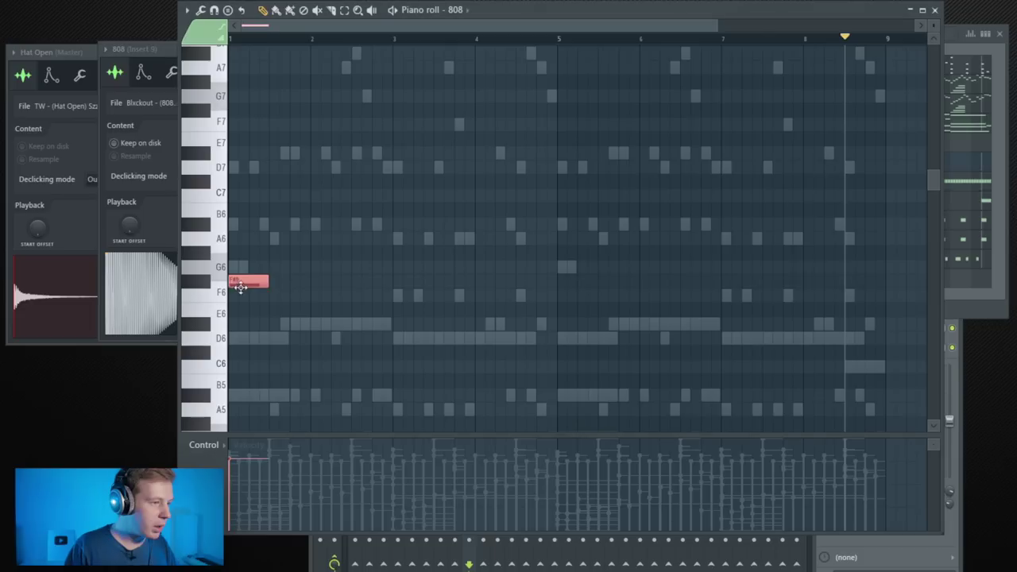
Write a four-bar 808 line of short notes starting on G5, lower its D#6 to D6, and select bars 1 to 4.
{"action": "left_click_drag", "start_coordinate": [241, 289], "coordinate": [240, 381]}
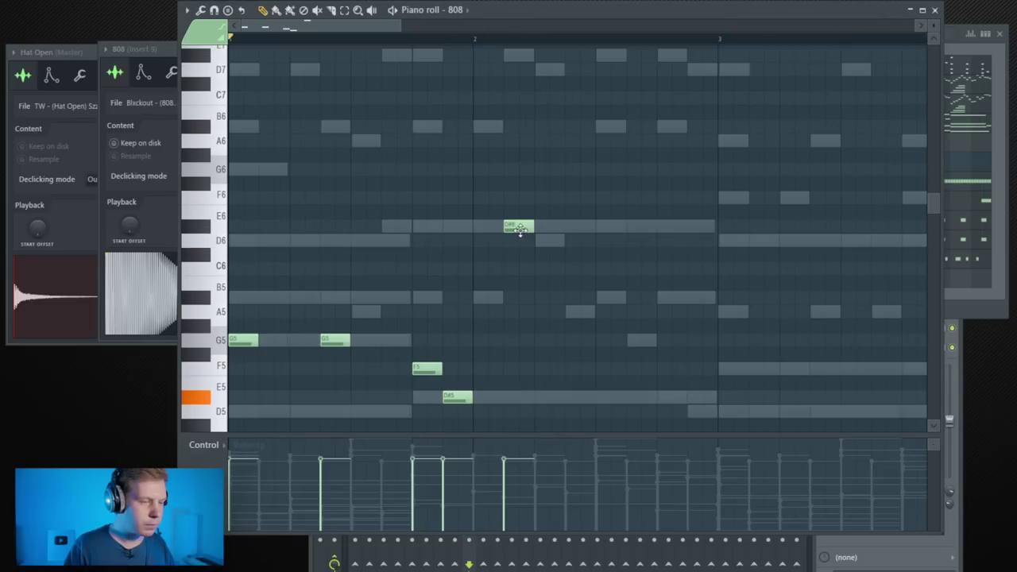
{"action": "left_click_drag", "start_coordinate": [517, 228], "coordinate": [514, 242]}
{"action": "key", "text": "space"}
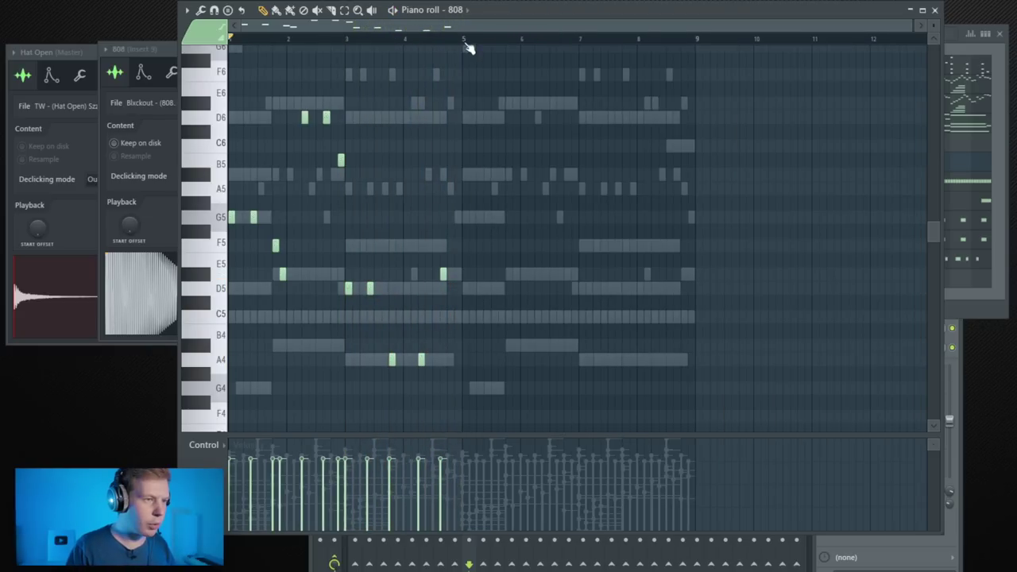
{"action": "left_click_drag", "start_coordinate": [468, 48], "coordinate": [229, 38]}
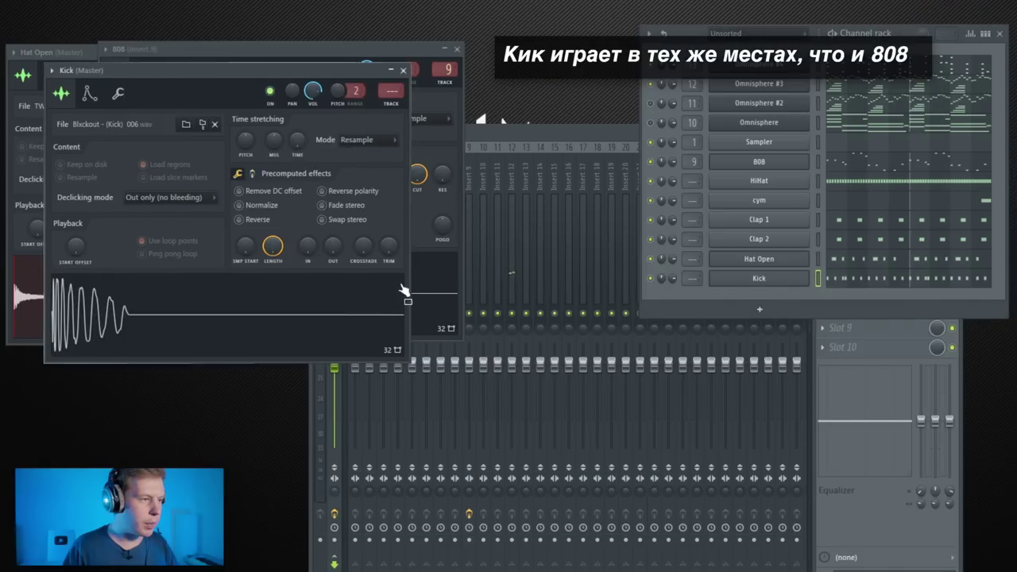
Shorten the kick sample's length, add precomputed boost to it, and fine-tune the boost while previewing the sound.
{"action": "left_click", "coordinate": [334, 309]}
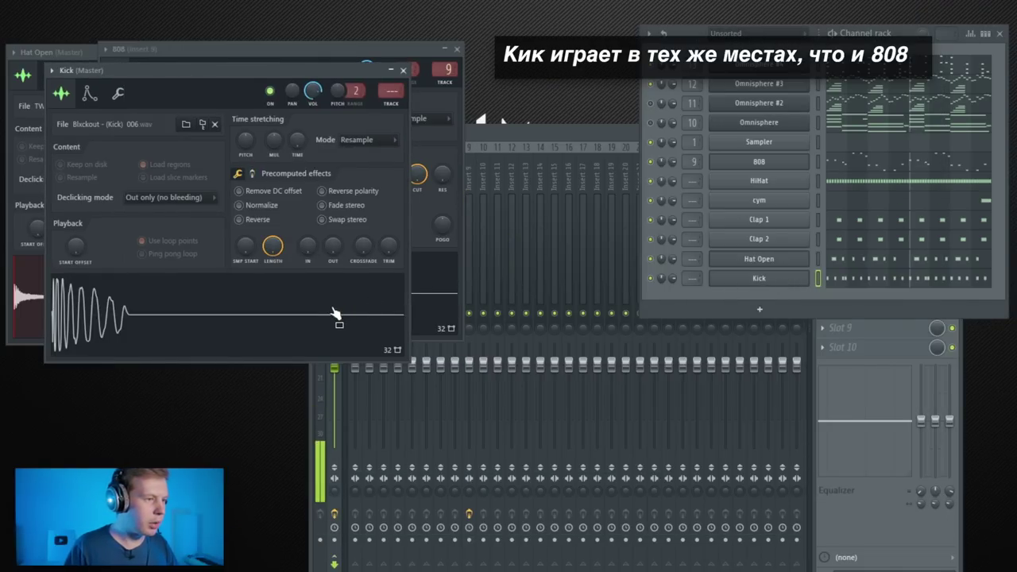
{"action": "left_click_drag", "start_coordinate": [274, 249], "coordinate": [274, 310]}
{"action": "left_click", "coordinate": [368, 187]}
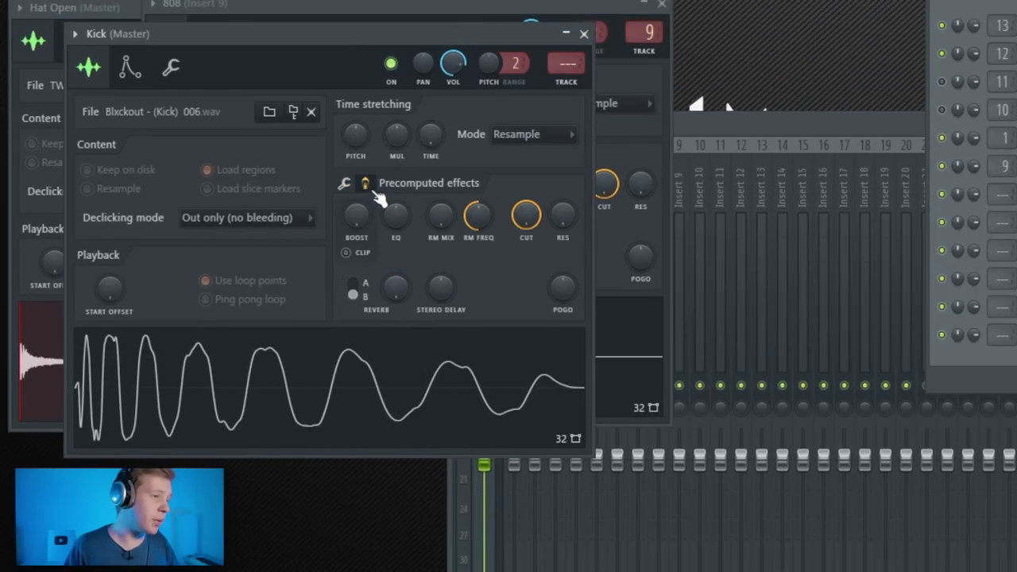
{"action": "left_click_drag", "start_coordinate": [356, 217], "coordinate": [356, 209]}
{"action": "left_click_drag", "start_coordinate": [387, 365], "coordinate": [369, 375]}
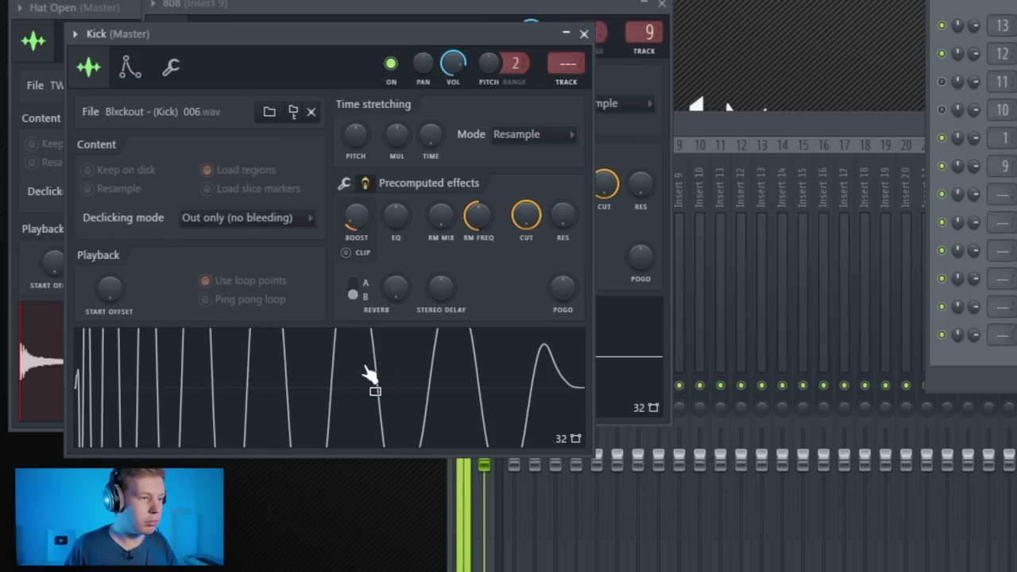
{"action": "key", "text": "space"}
{"action": "left_click_drag", "start_coordinate": [354, 225], "coordinate": [353, 219]}
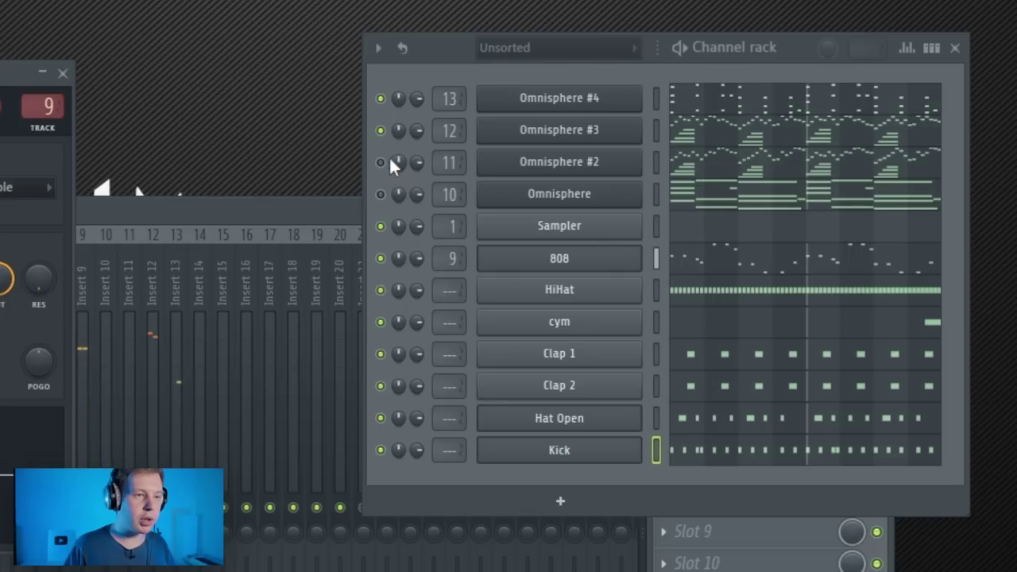
Unmute Omnisphere and Omnisphere #2, and route the six drum channels from HiHat to Kick to mixer inserts 1 to 6.
{"action": "left_click_drag", "start_coordinate": [380, 162], "coordinate": [381, 194]}
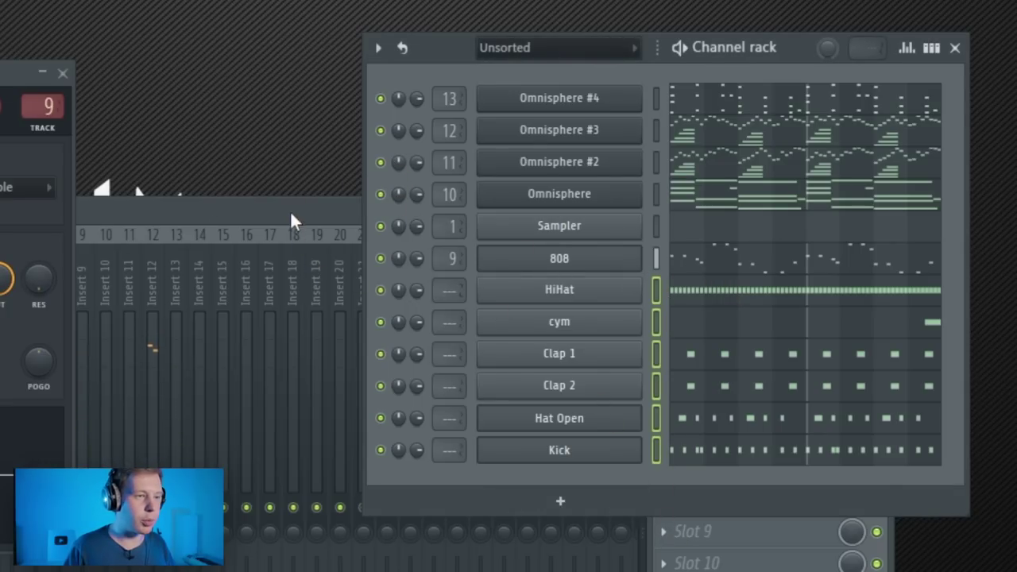
{"action": "left_click", "coordinate": [293, 221]}
{"action": "left_click", "coordinate": [185, 219]}
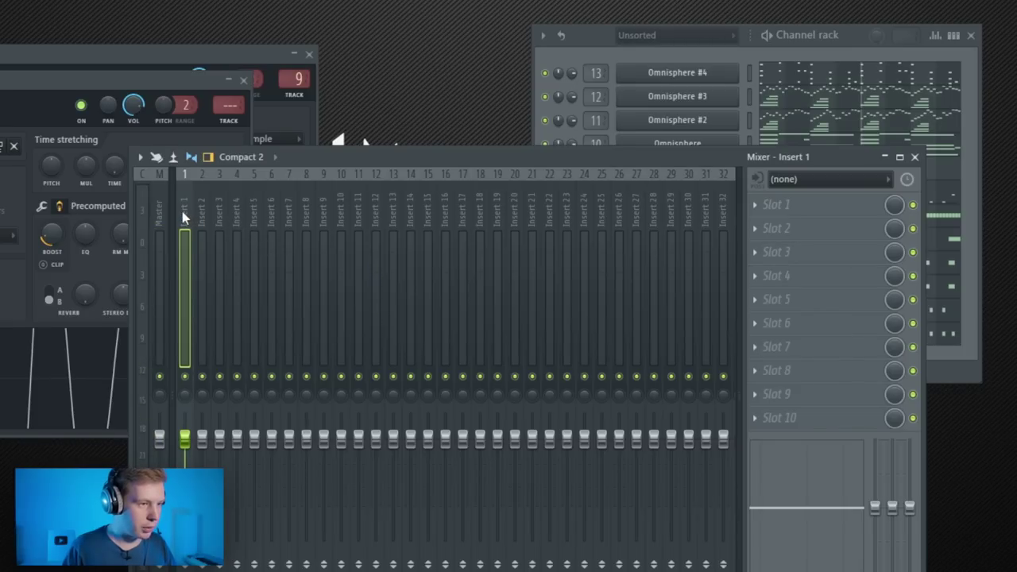
{"action": "key", "text": "space"}
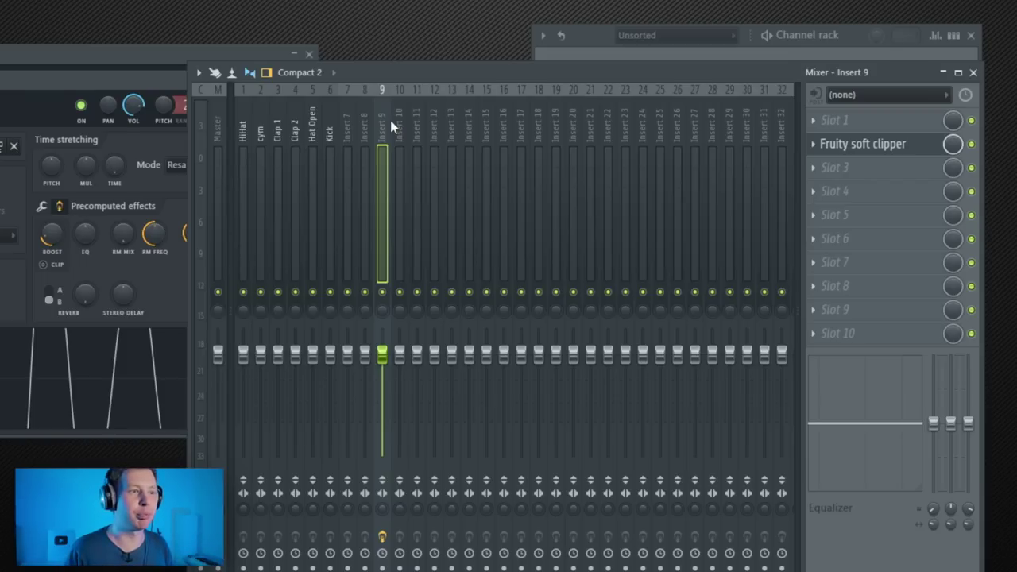
Solo mixer insert 10 during playback and load Fruity Parametric EQ 2 in its first effect slot.
{"action": "left_click", "coordinate": [392, 120]}
{"action": "key", "text": "space"}
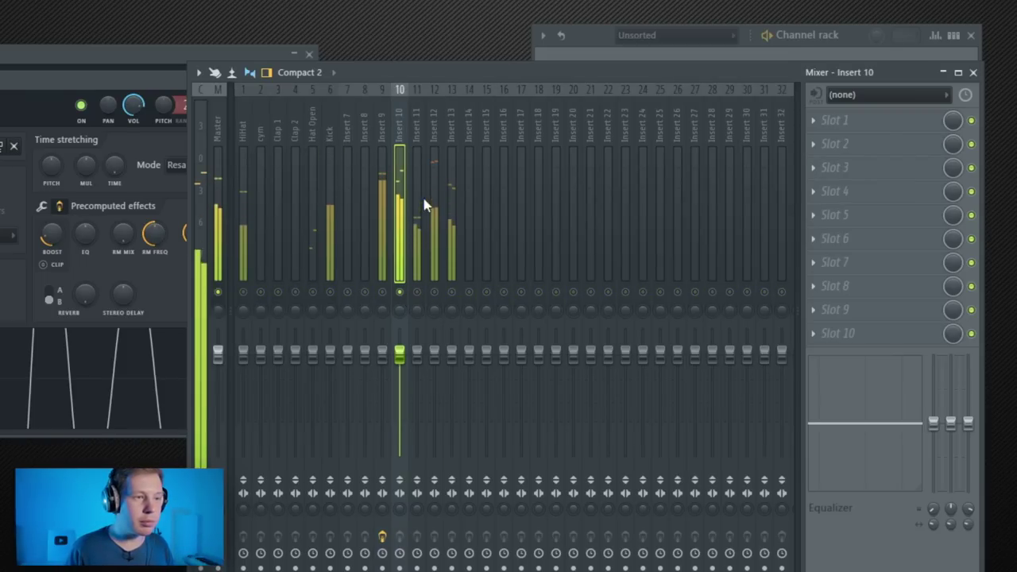
{"action": "left_click", "coordinate": [819, 123]}
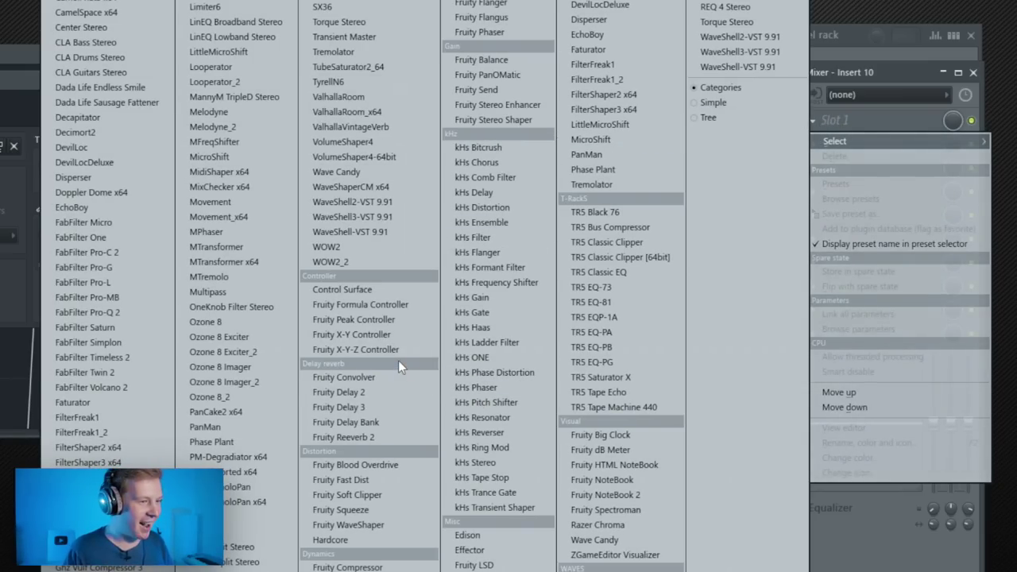
{"action": "left_click", "coordinate": [481, 1]}
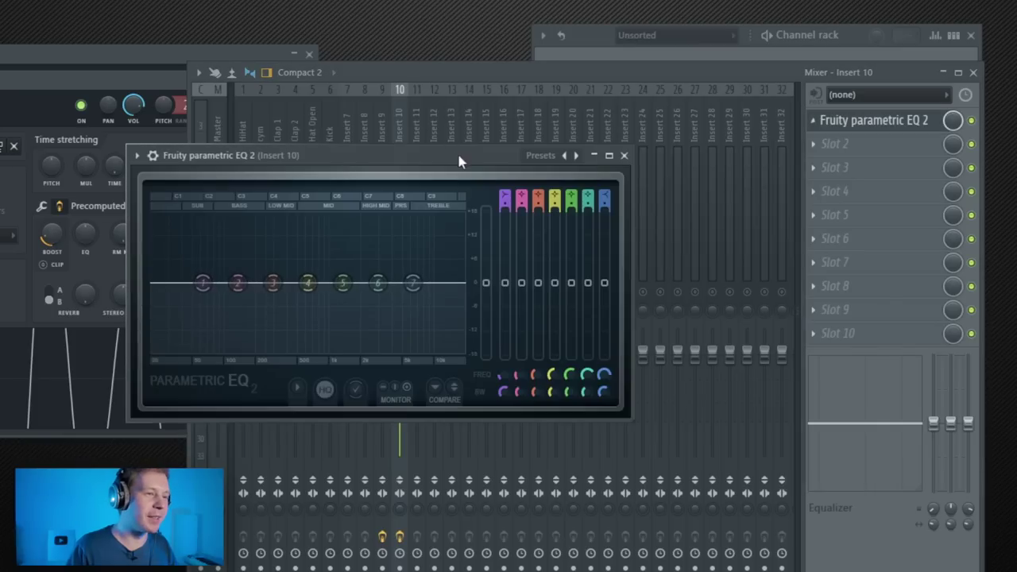
Make the Parametric EQ 2's first band a high-pass with a gentler slope and raise its cutoff to just above 200 Hz.
{"action": "mouse_move", "coordinate": [504, 199]}
{"action": "left_mouse_down"}
{"action": "mouse_move", "coordinate": [505, 230]}
{"action": "mouse_move", "coordinate": [505, 213]}
{"action": "left_mouse_up"}
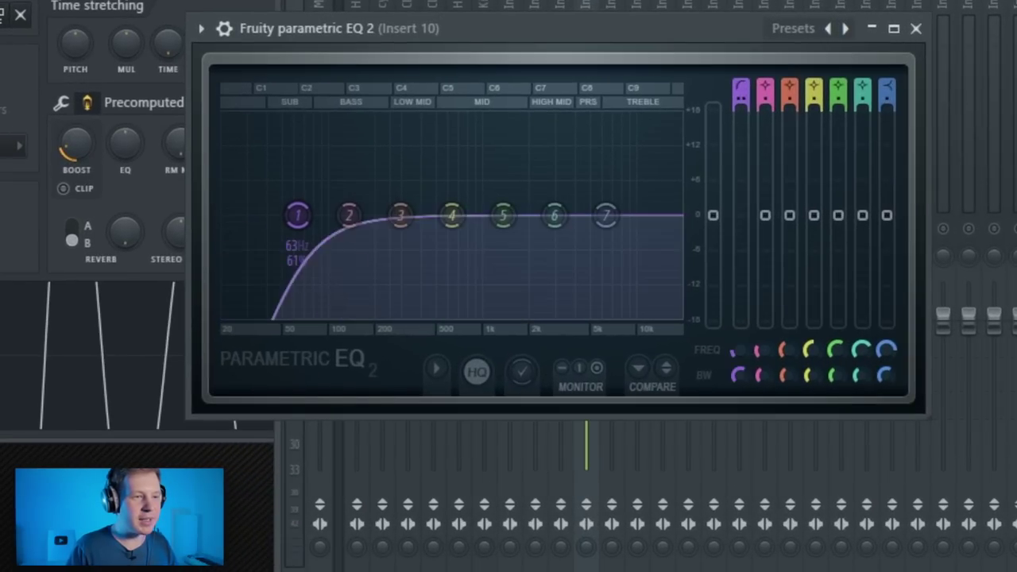
{"action": "left_click_drag", "start_coordinate": [745, 99], "coordinate": [744, 112]}
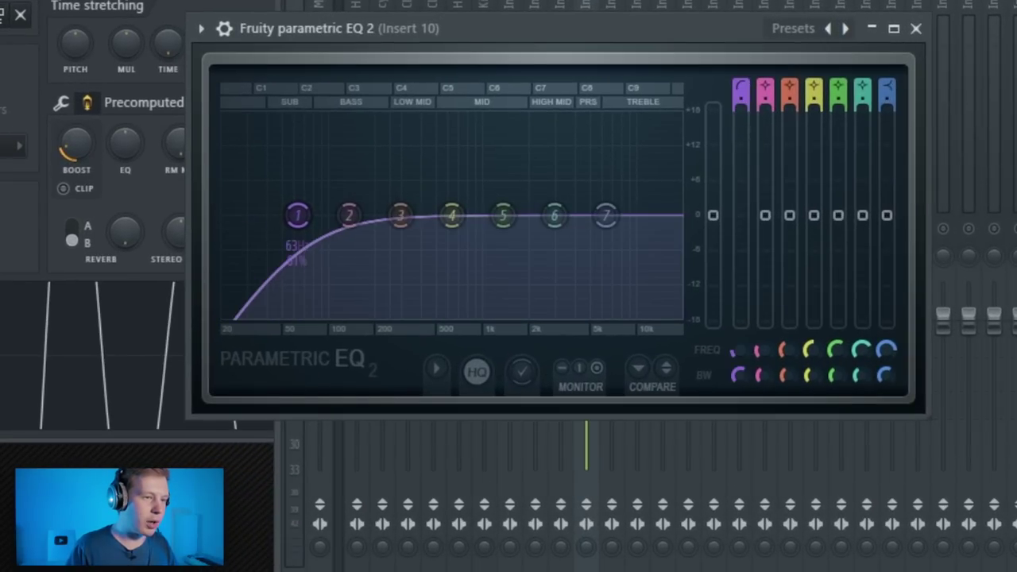
{"action": "left_click_drag", "start_coordinate": [736, 350], "coordinate": [735, 293]}
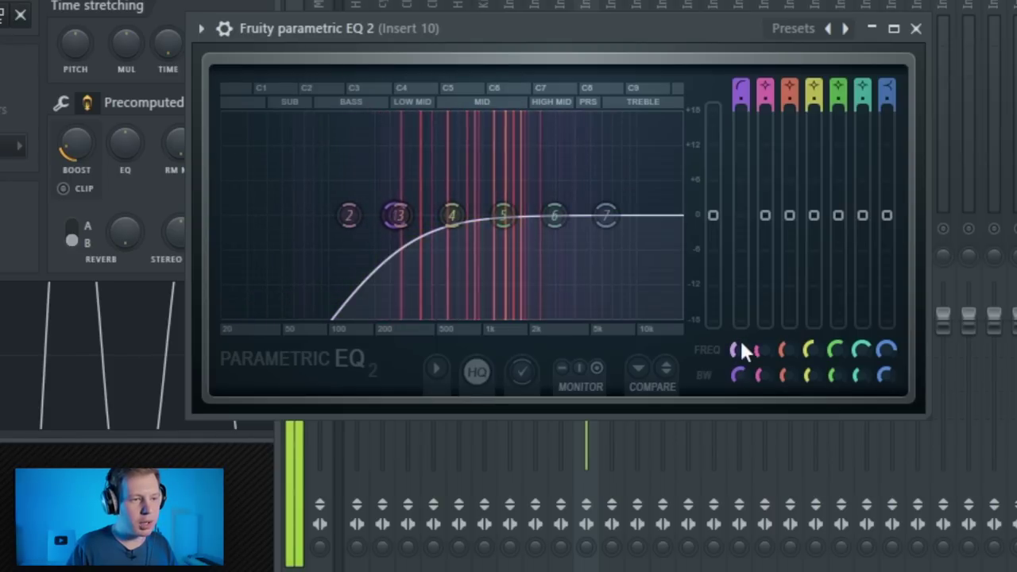
{"action": "mouse_move", "coordinate": [405, 225]}
{"action": "left_mouse_down"}
{"action": "mouse_move", "coordinate": [380, 226]}
{"action": "mouse_move", "coordinate": [390, 233]}
{"action": "left_mouse_up"}
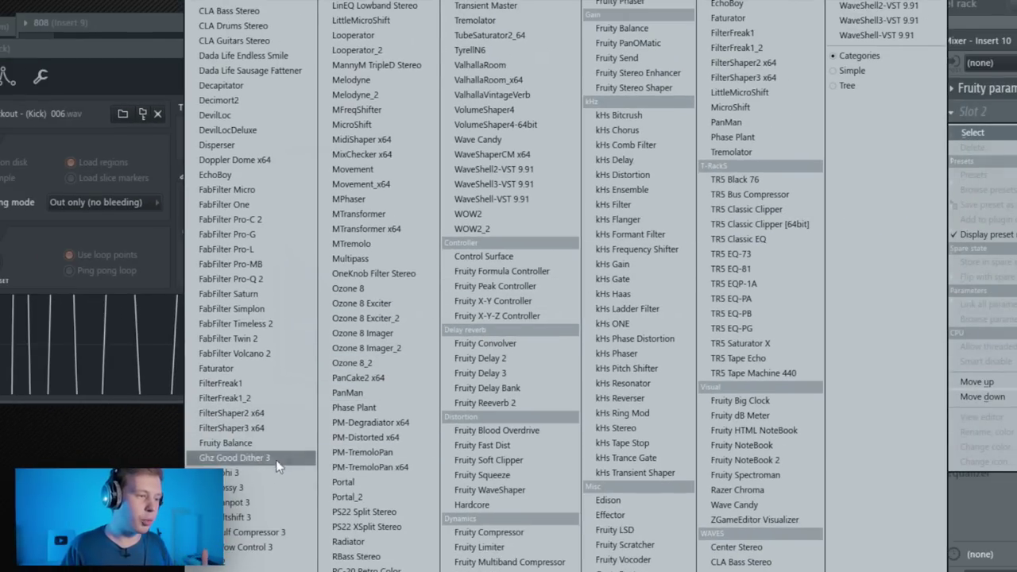
Load FabFilter Pro-Q 2 in insert 10's second slot and play the beat through its analyzer.
{"action": "left_click", "coordinate": [295, 279]}
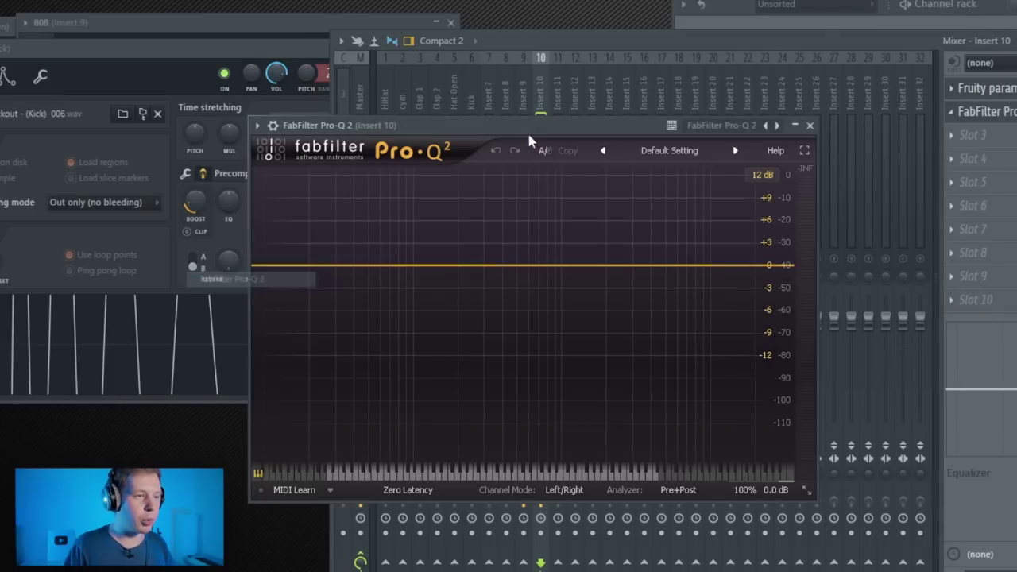
{"action": "left_click_drag", "start_coordinate": [528, 125], "coordinate": [644, 114]}
{"action": "key", "text": "space"}
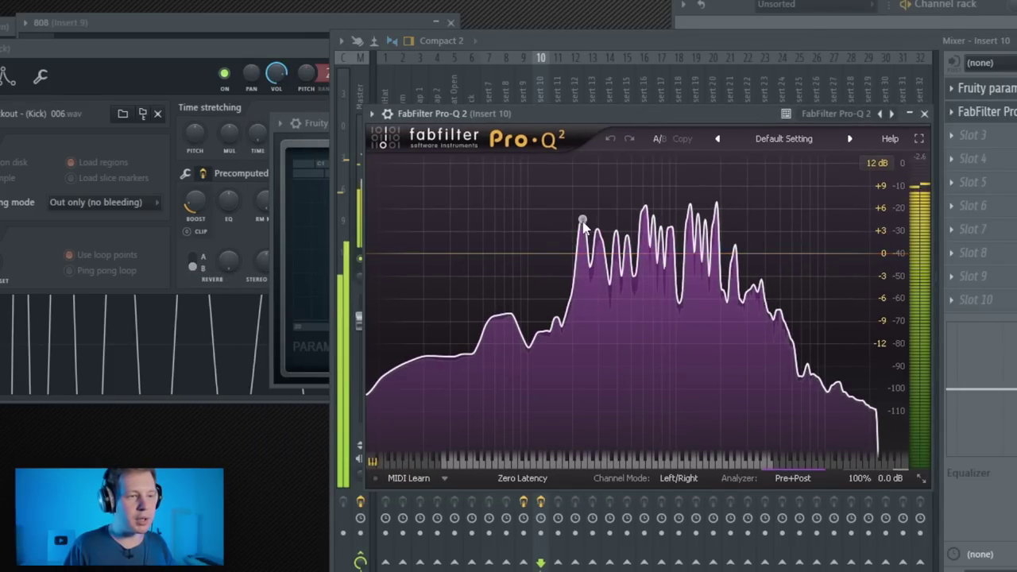
{"action": "left_click_drag", "start_coordinate": [583, 221], "coordinate": [582, 304]}
{"action": "right_click", "coordinate": [581, 309]}
{"action": "left_click", "coordinate": [616, 403]}
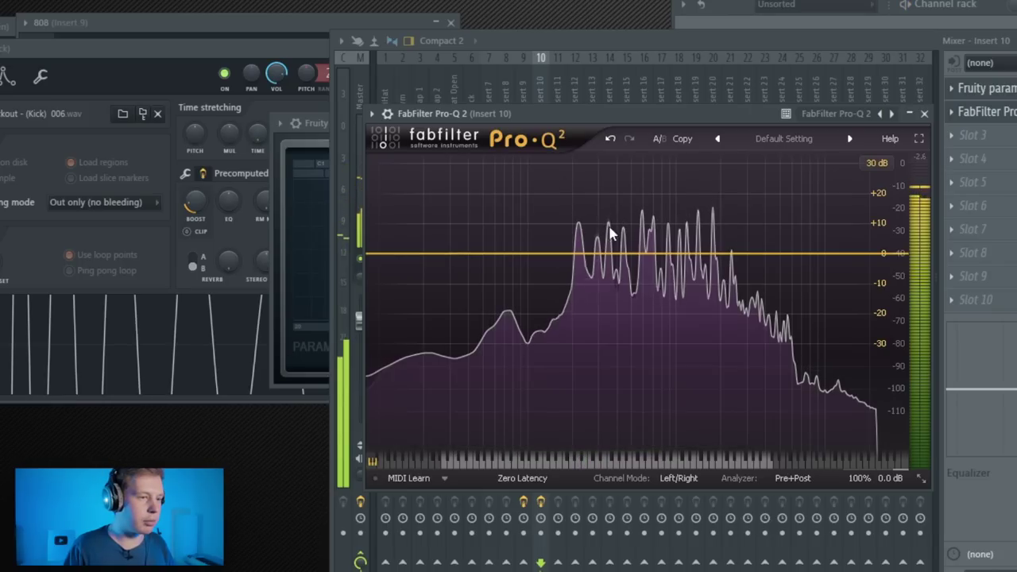
Add a 30 dB/oct low cut in Pro-Q 2 just below the lowest strong peak and a high cut in the treble.
{"action": "double_click", "coordinate": [403, 254]}
{"action": "left_click", "coordinate": [418, 422]}
{"action": "left_click", "coordinate": [429, 506]}
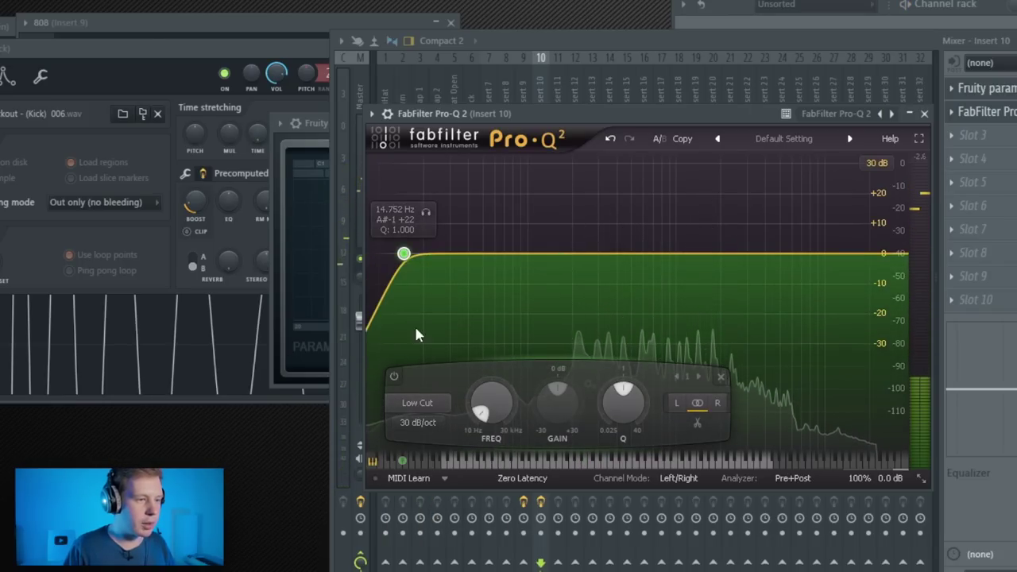
{"action": "left_click_drag", "start_coordinate": [404, 254], "coordinate": [552, 260]}
{"action": "left_click", "coordinate": [849, 254]}
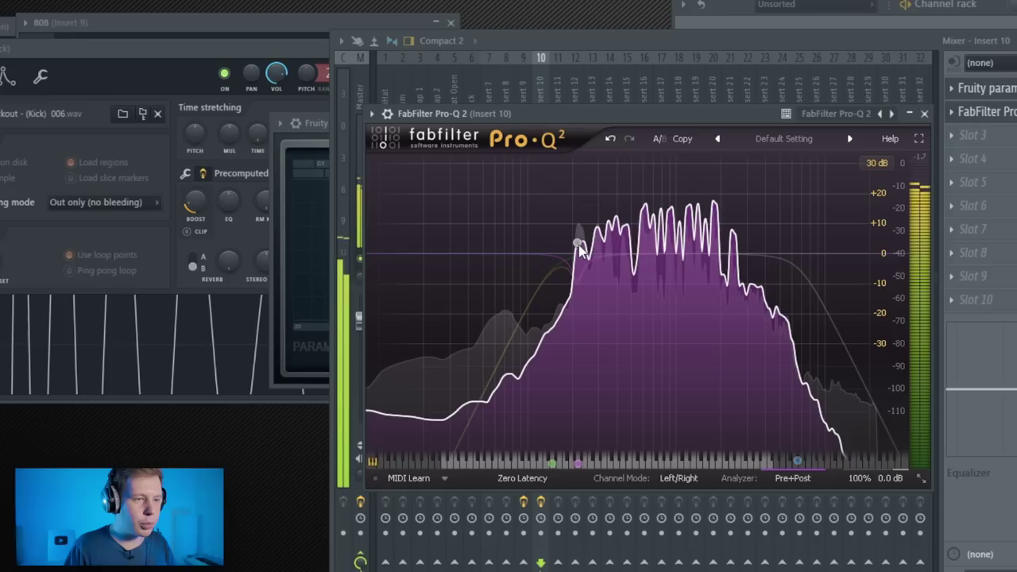
Dip the lowest strong peak by about 9 dB and add a bell cut of about 5.7 dB near 813 Hz.
{"action": "left_click_drag", "start_coordinate": [580, 251], "coordinate": [577, 280]}
{"action": "left_click_drag", "start_coordinate": [653, 262], "coordinate": [663, 273]}
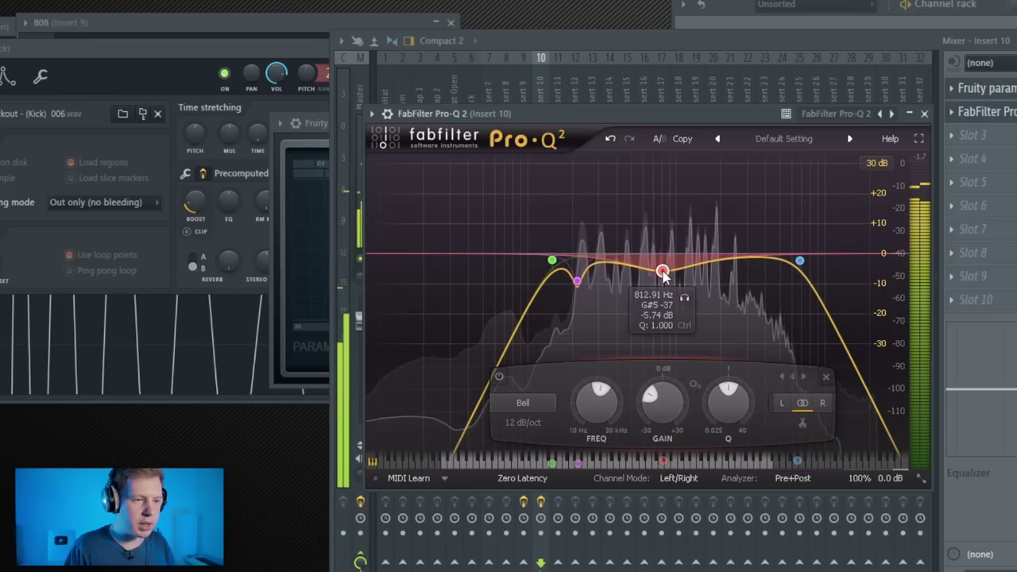
Load RC-20 Retro Color in insert 10's third slot and switch off its Noise module.
{"action": "left_click", "coordinate": [923, 114]}
{"action": "left_click", "coordinate": [968, 139]}
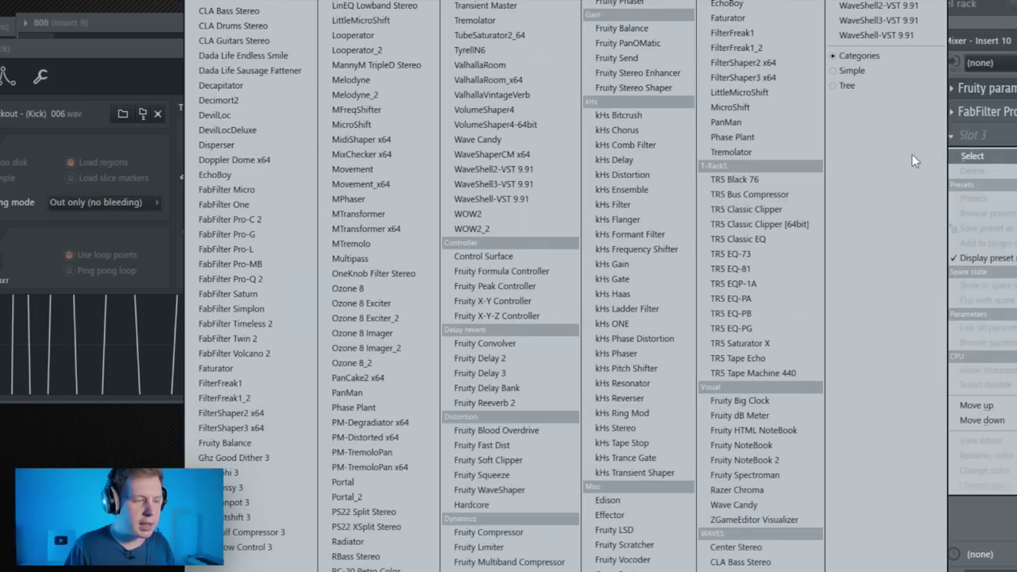
{"action": "left_click", "coordinate": [387, 559]}
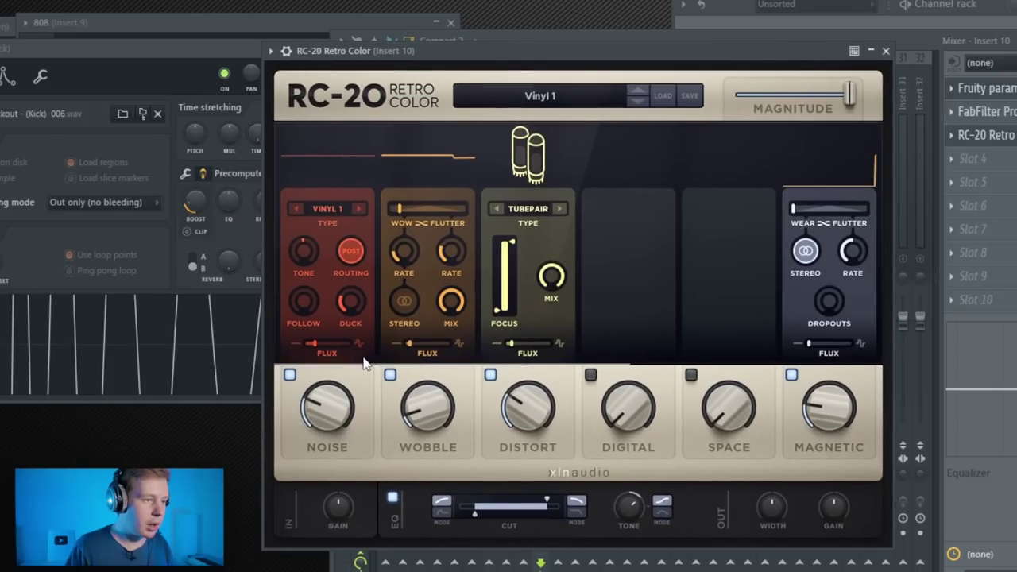
{"action": "left_click", "coordinate": [289, 374]}
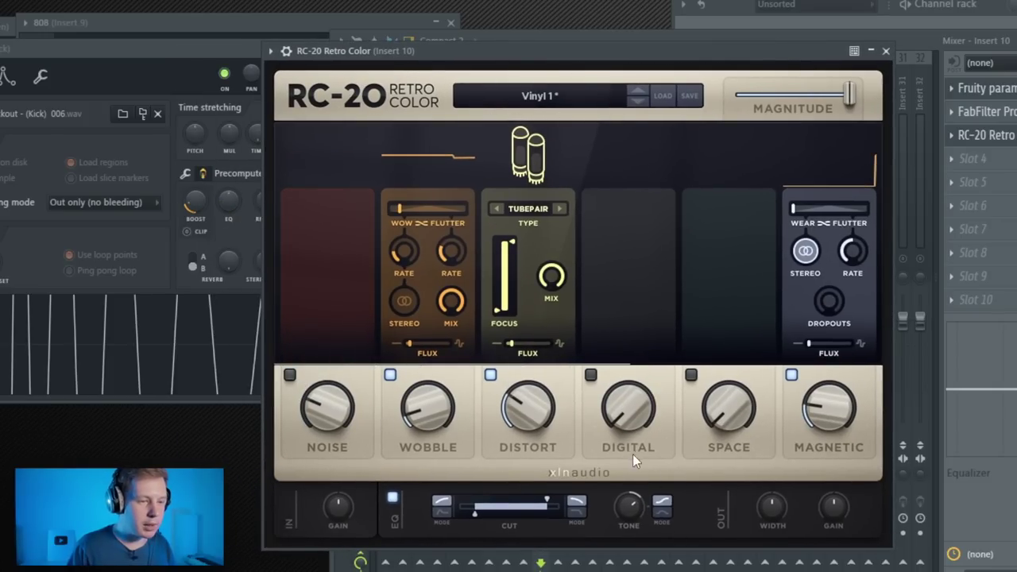
{"action": "left_click", "coordinate": [909, 34]}
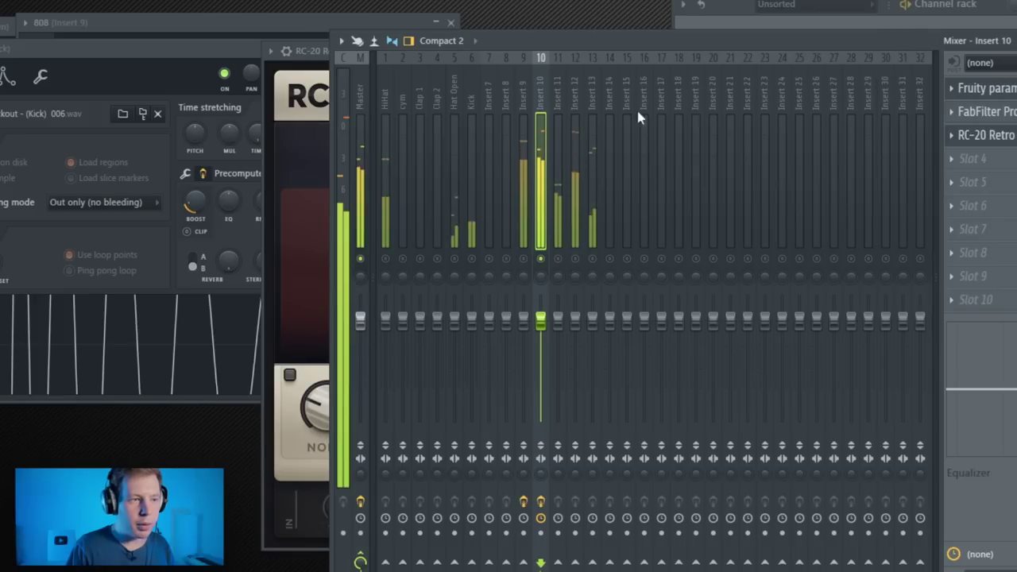
Set RC-20's Distort to 20%, then enable Space, raise its amount and set its decay to about 8%.
{"action": "left_click", "coordinate": [989, 135]}
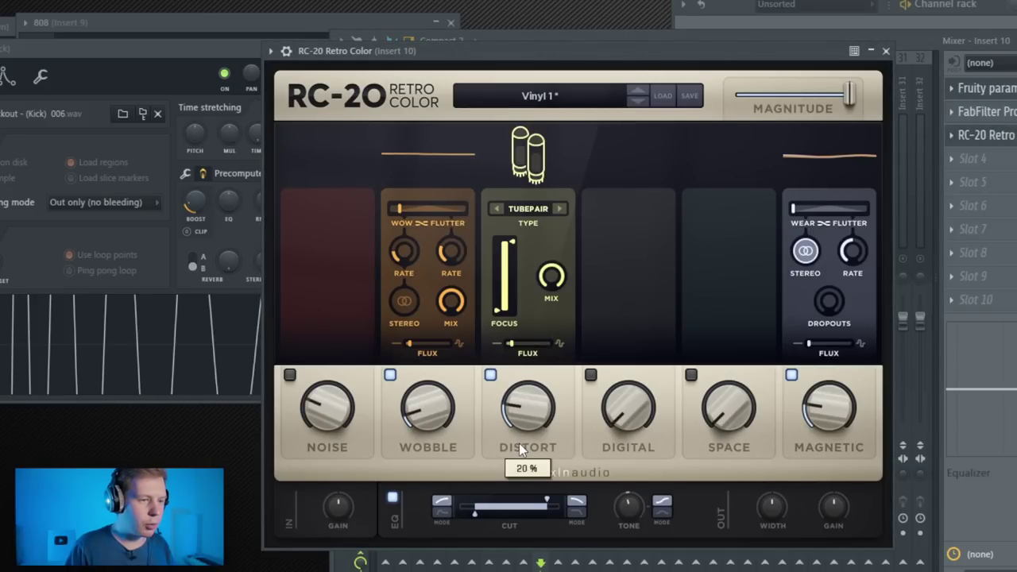
{"action": "left_click", "coordinate": [691, 374]}
{"action": "left_click_drag", "start_coordinate": [728, 409], "coordinate": [729, 379]}
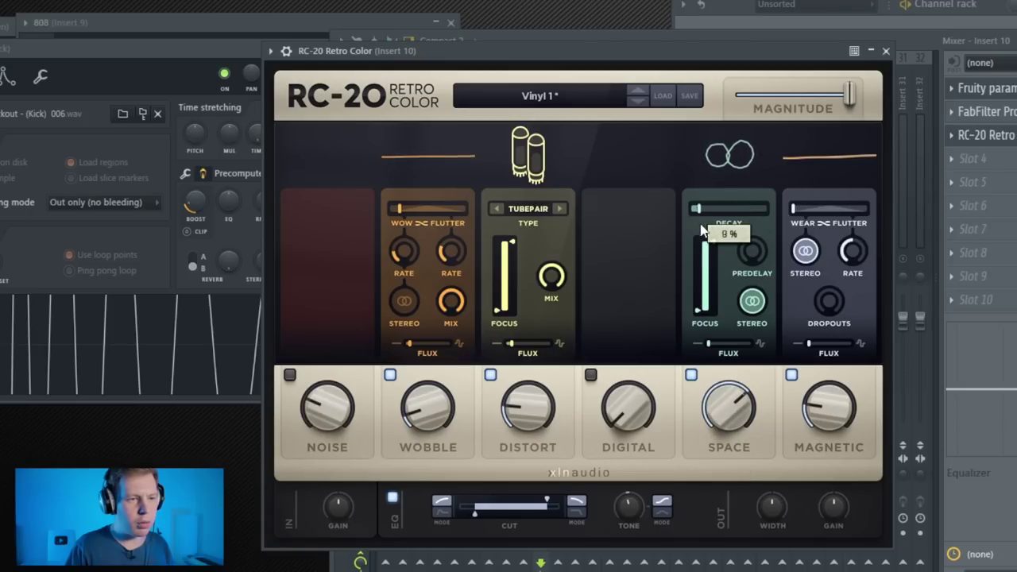
{"action": "key", "text": "F9"}
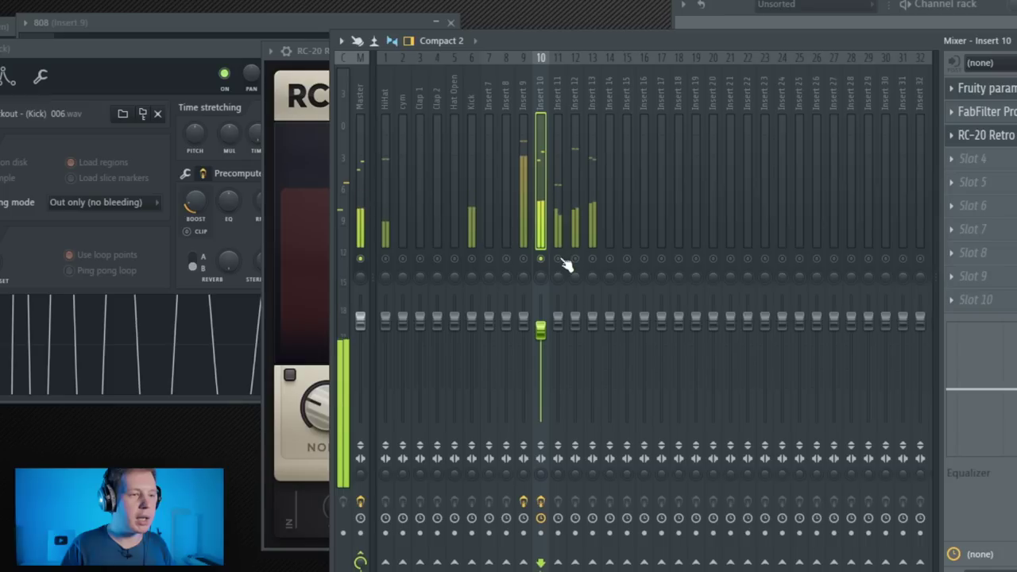
Load FabFilter Pro-Q 2 in insert 11's first slot.
{"action": "left_click", "coordinate": [562, 126]}
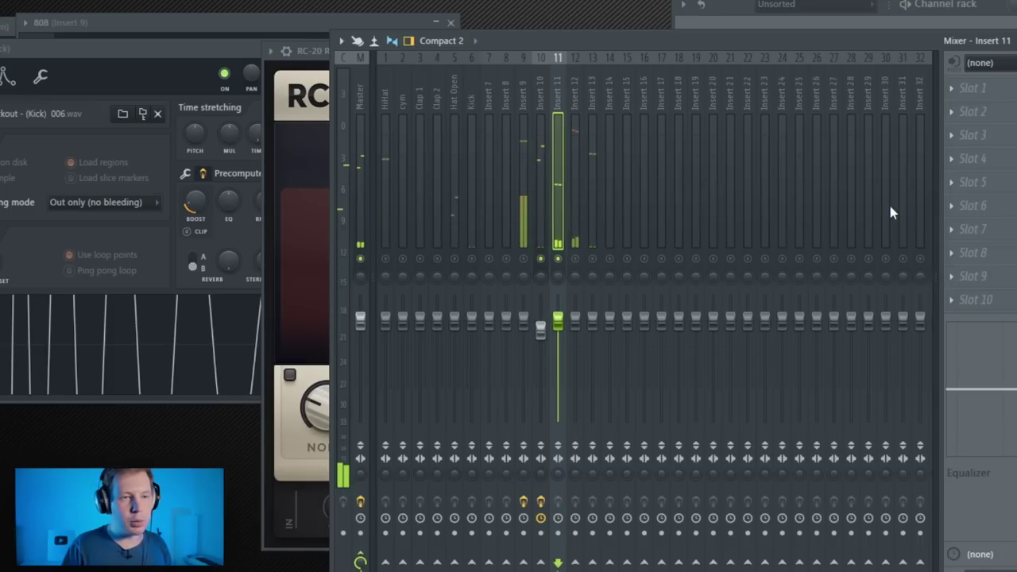
{"action": "left_click", "coordinate": [983, 114]}
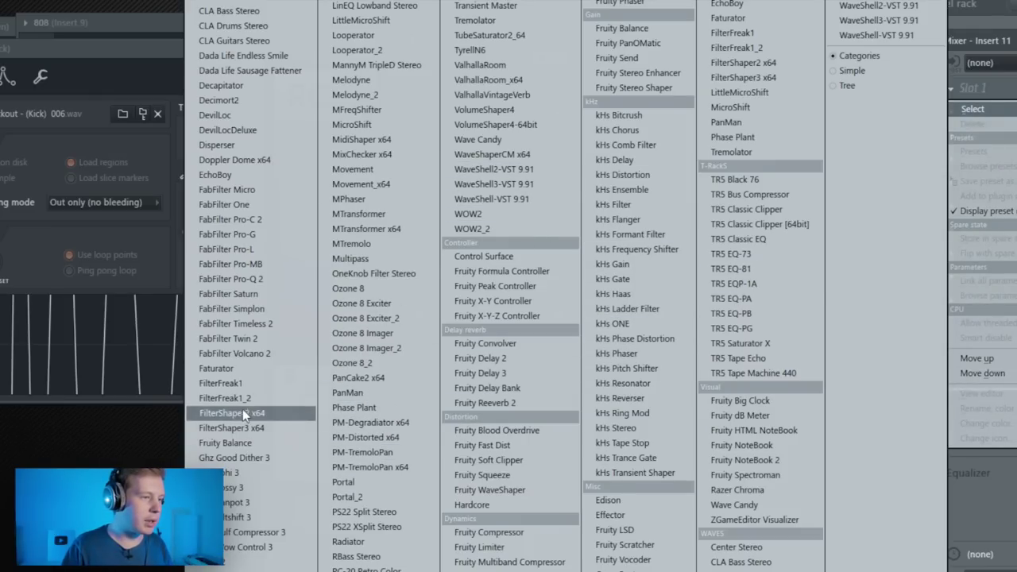
{"action": "left_click", "coordinate": [231, 279]}
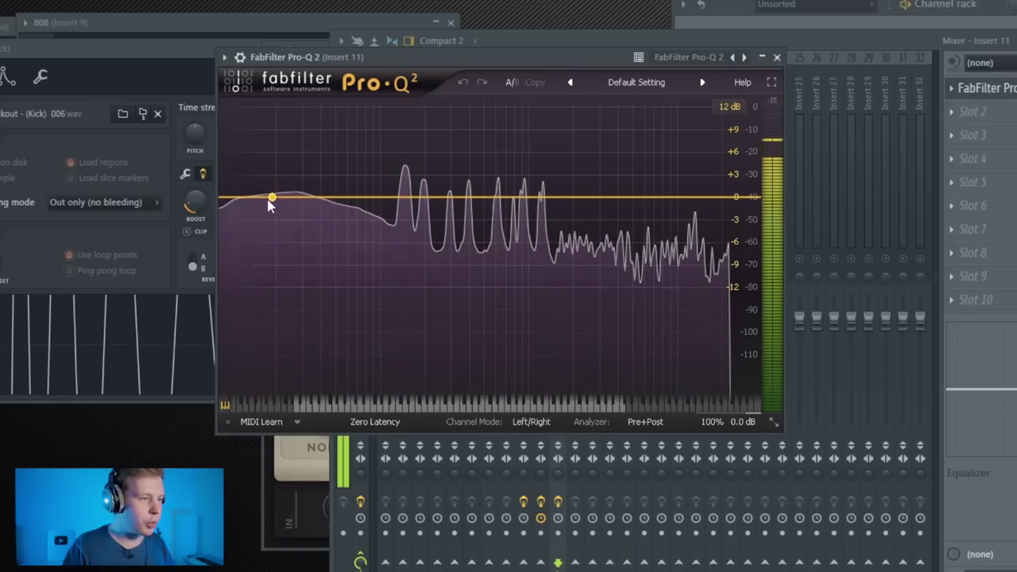
Add a 24 dB/oct low cut around insert 11's lowest strong peaks and a 24 dB/oct high cut above 12.5 kHz.
{"action": "left_click", "coordinate": [267, 198]}
{"action": "left_click", "coordinate": [270, 365]}
{"action": "left_click", "coordinate": [294, 436]}
{"action": "left_click_drag", "start_coordinate": [264, 201], "coordinate": [442, 244]}
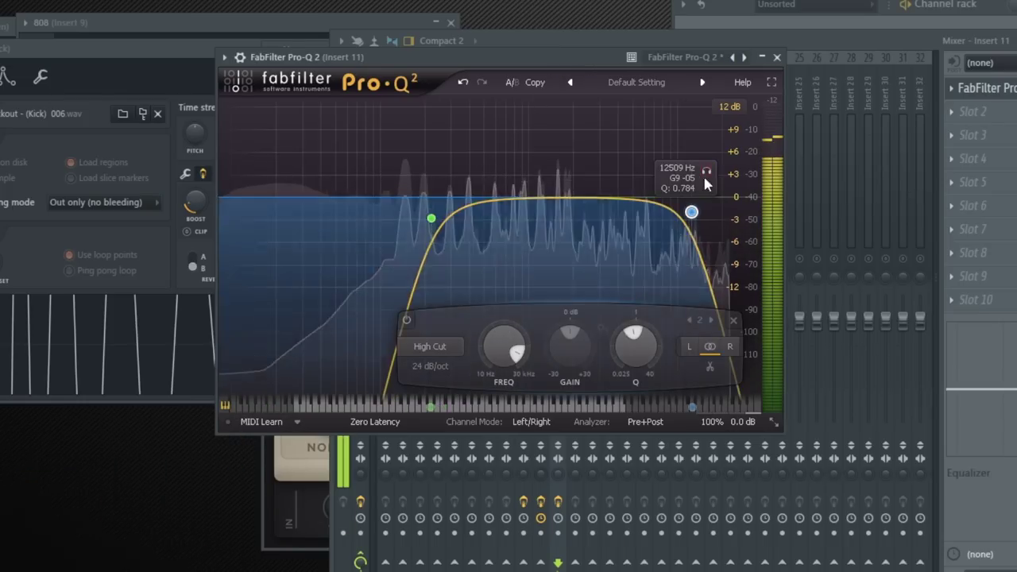
{"action": "left_click_drag", "start_coordinate": [695, 213], "coordinate": [713, 246]}
{"action": "left_click_drag", "start_coordinate": [433, 220], "coordinate": [419, 244]}
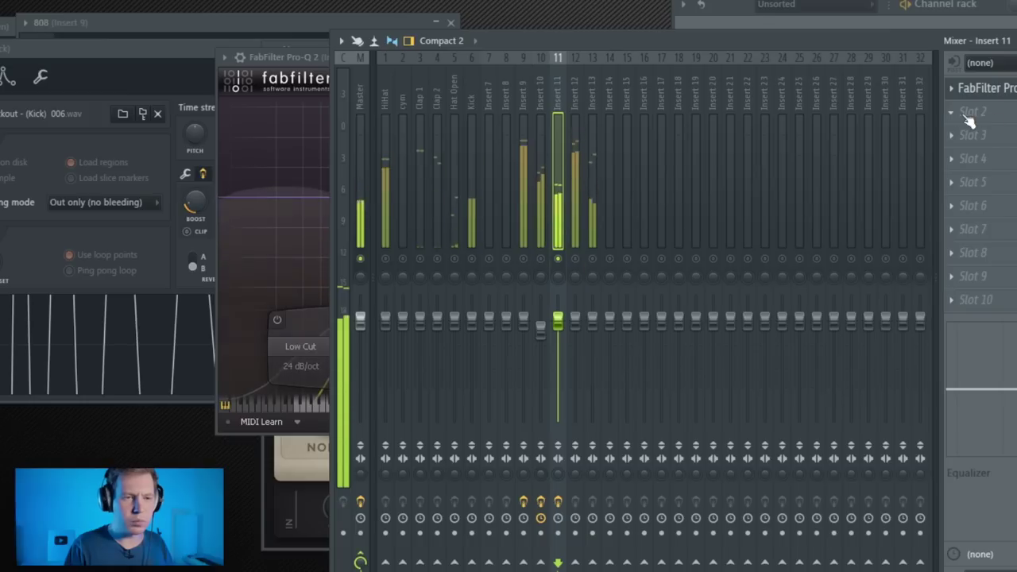
Load Maximus on insert 11 with the Master aid 1 preset and place it ahead of Pro-Q 2.
{"action": "left_click", "coordinate": [973, 111]}
{"action": "mouse_move", "coordinate": [971, 131]}
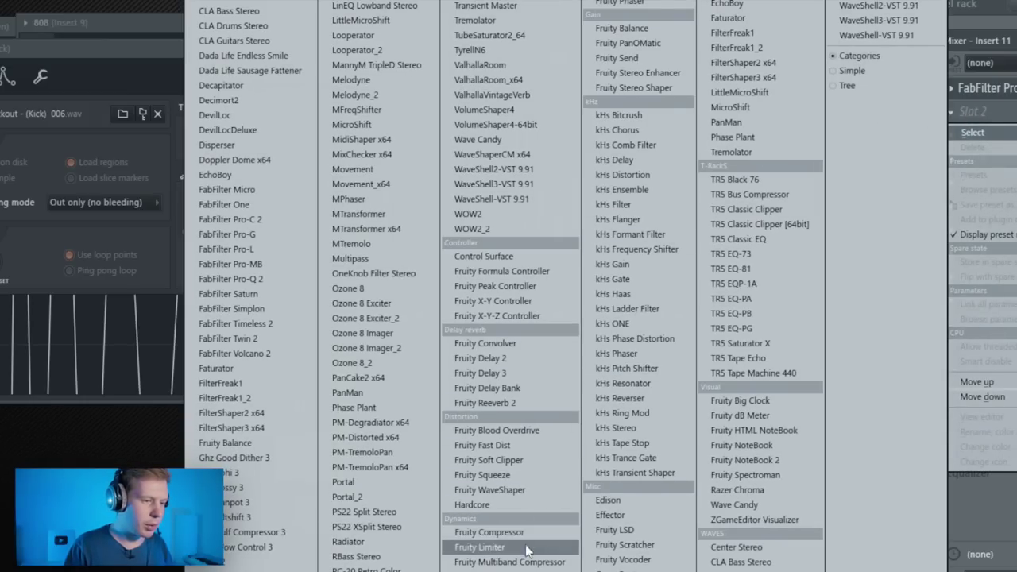
{"action": "left_click", "coordinate": [520, 571]}
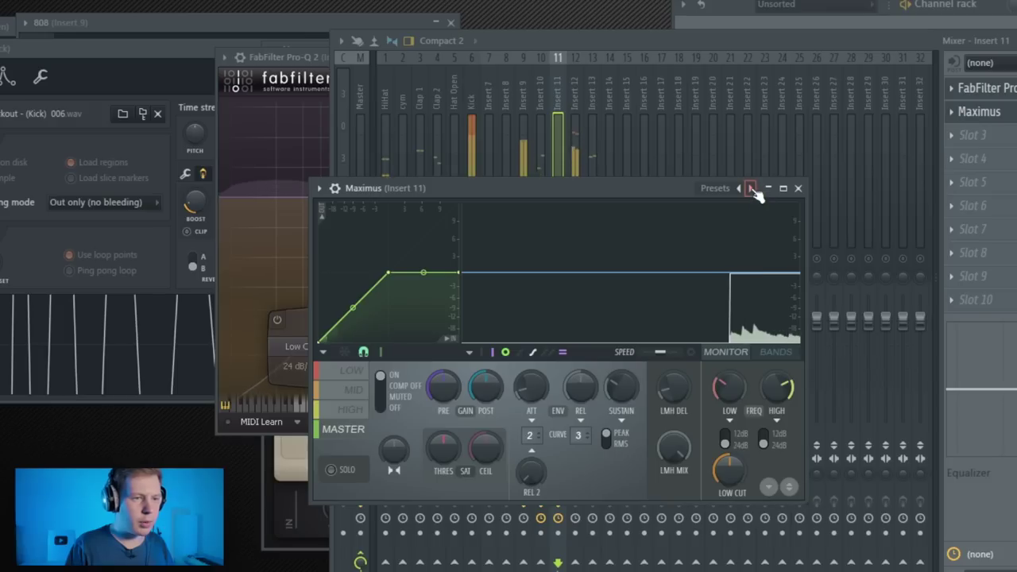
{"action": "right_click", "coordinate": [750, 189]}
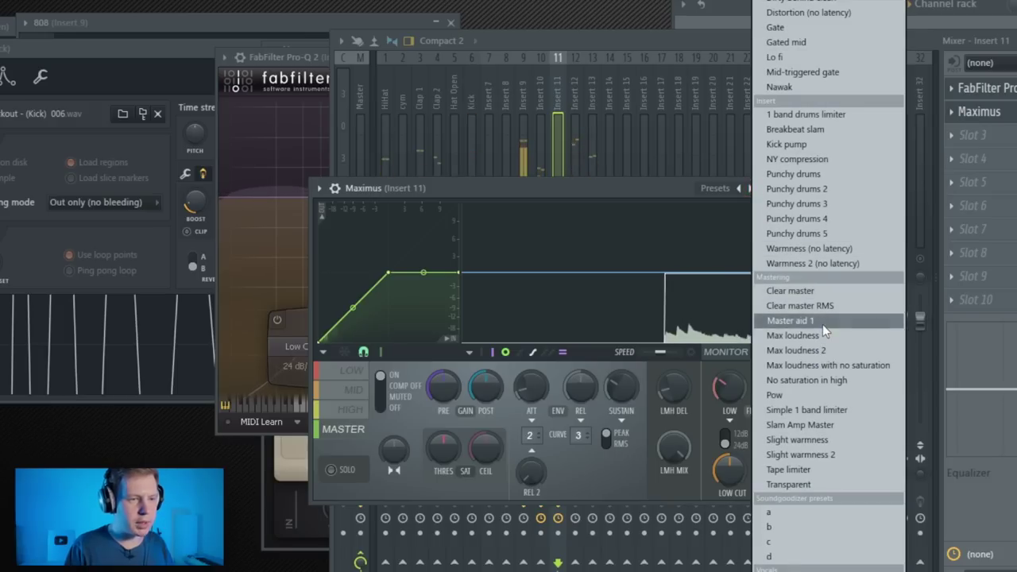
{"action": "left_click", "coordinate": [823, 322]}
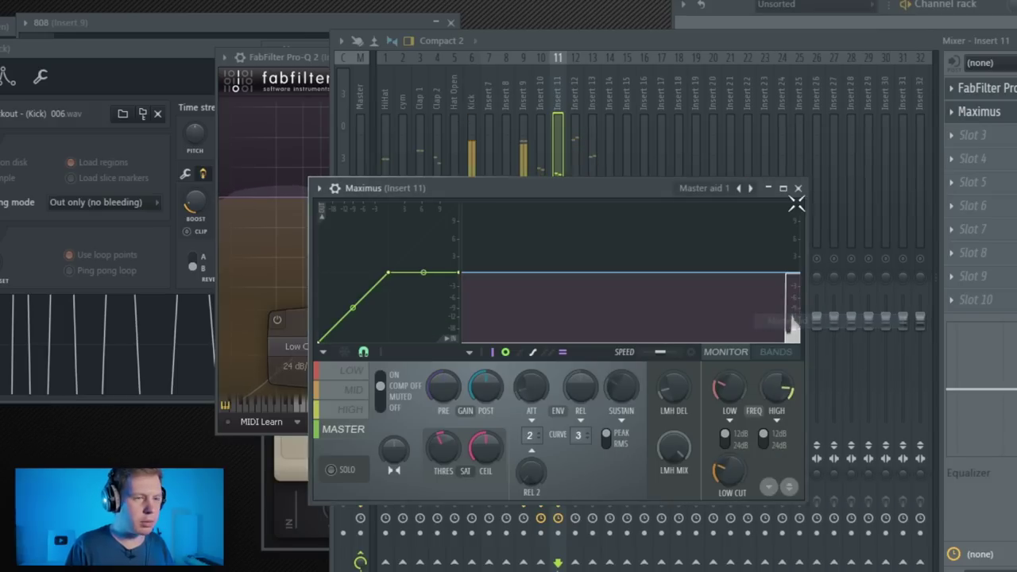
{"action": "left_click", "coordinate": [798, 189]}
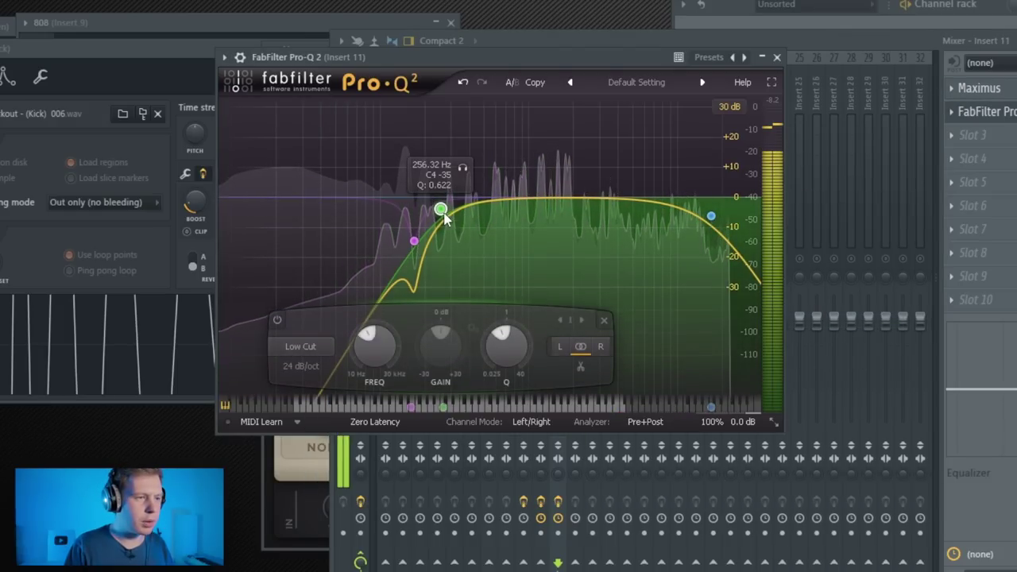
Raise insert 11's Pro-Q 2 low cut above 256 Hz and add a bell cut of about 8.6 dB near 1322 Hz.
{"action": "left_click_drag", "start_coordinate": [443, 213], "coordinate": [453, 209]}
{"action": "left_click_drag", "start_coordinate": [547, 200], "coordinate": [549, 222]}
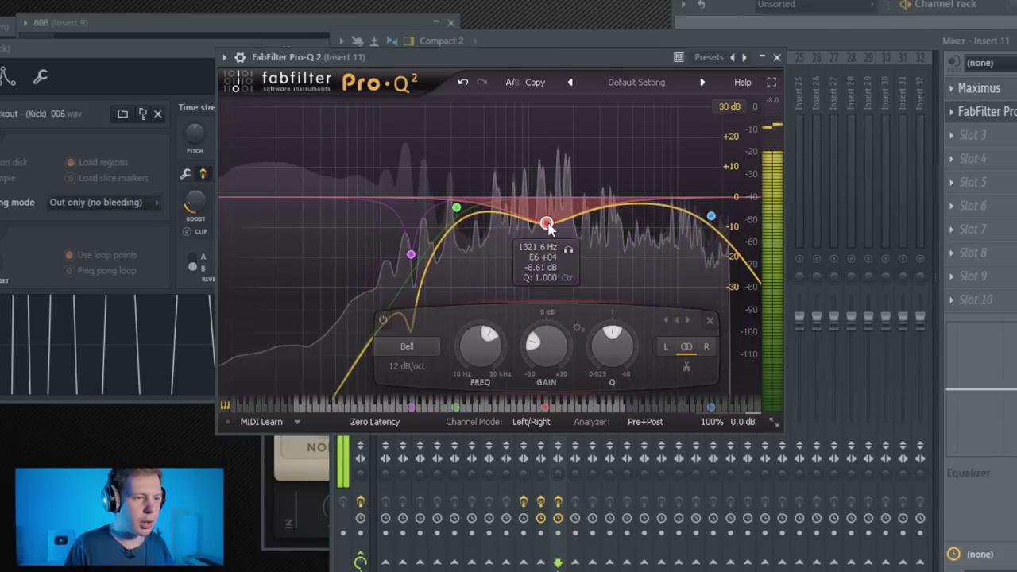
{"action": "left_click", "coordinate": [711, 216]}
{"action": "left_click", "coordinate": [777, 57]}
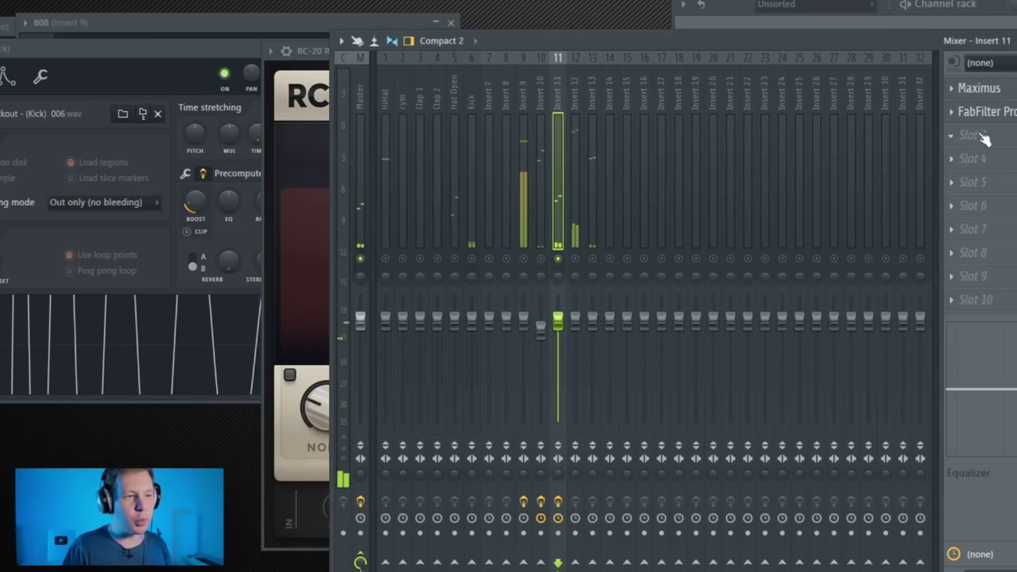
{"action": "left_click", "coordinate": [561, 500]}
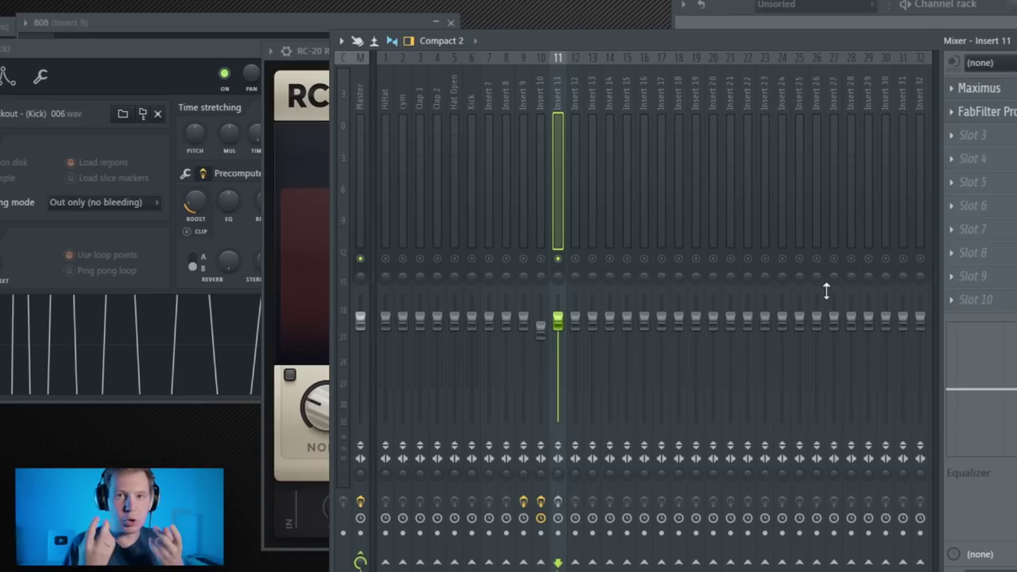
{"action": "left_click", "coordinate": [973, 135]}
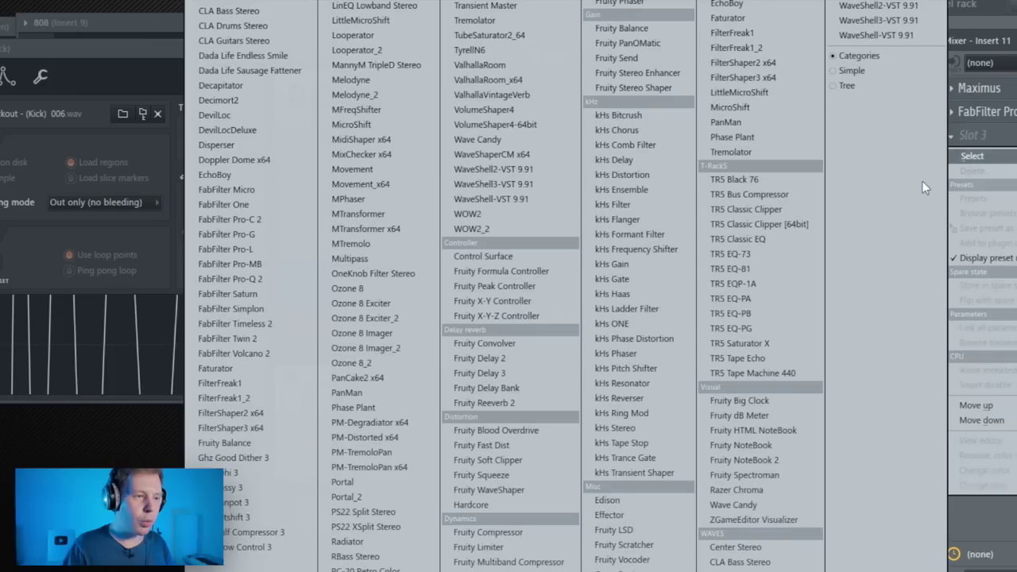
{"action": "left_click", "coordinate": [522, 390]}
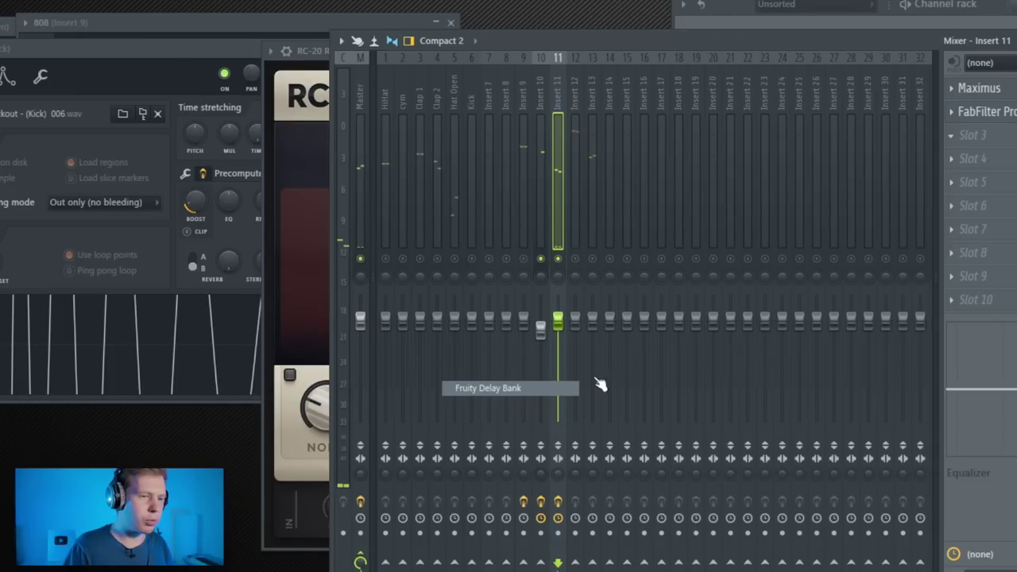
Load Fruity Reeverb 2 between Maximus and Pro-Q 2 on insert 11, apply the Small Studio preset and raise the wet level slightly.
{"action": "left_click", "coordinate": [953, 139]}
{"action": "mouse_move", "coordinate": [967, 159]}
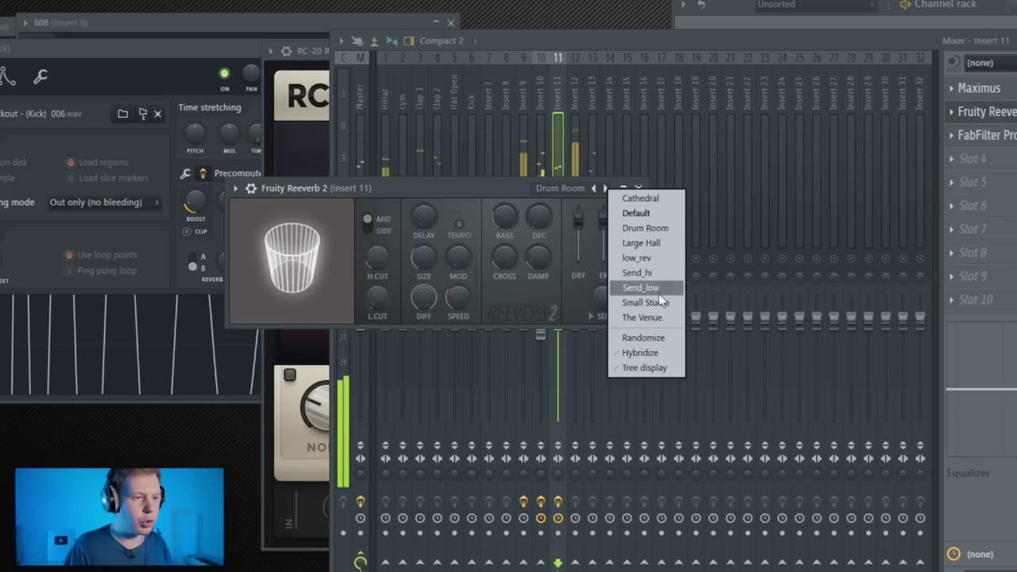
{"action": "left_click", "coordinate": [662, 302]}
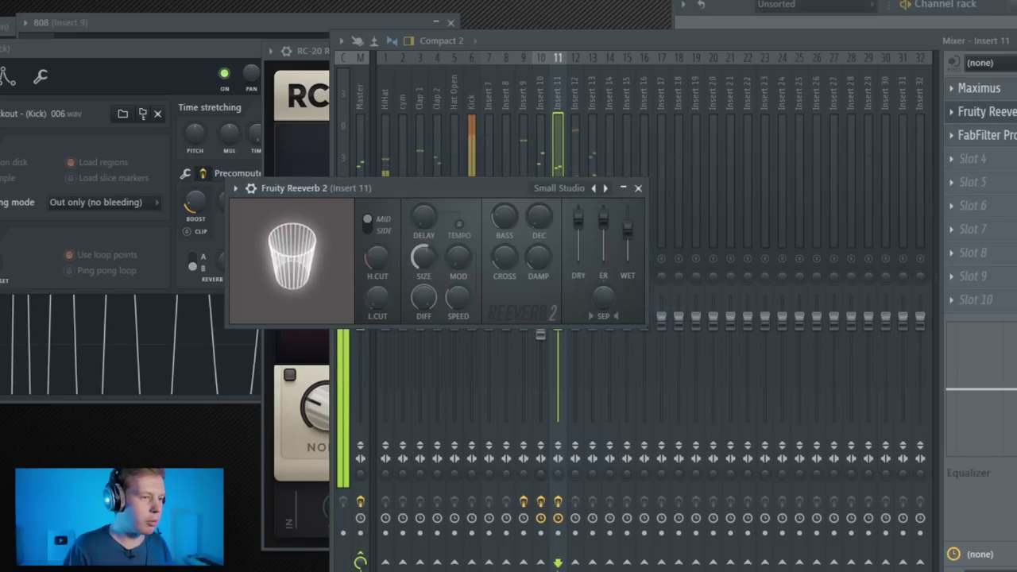
{"action": "left_click_drag", "start_coordinate": [623, 233], "coordinate": [629, 225]}
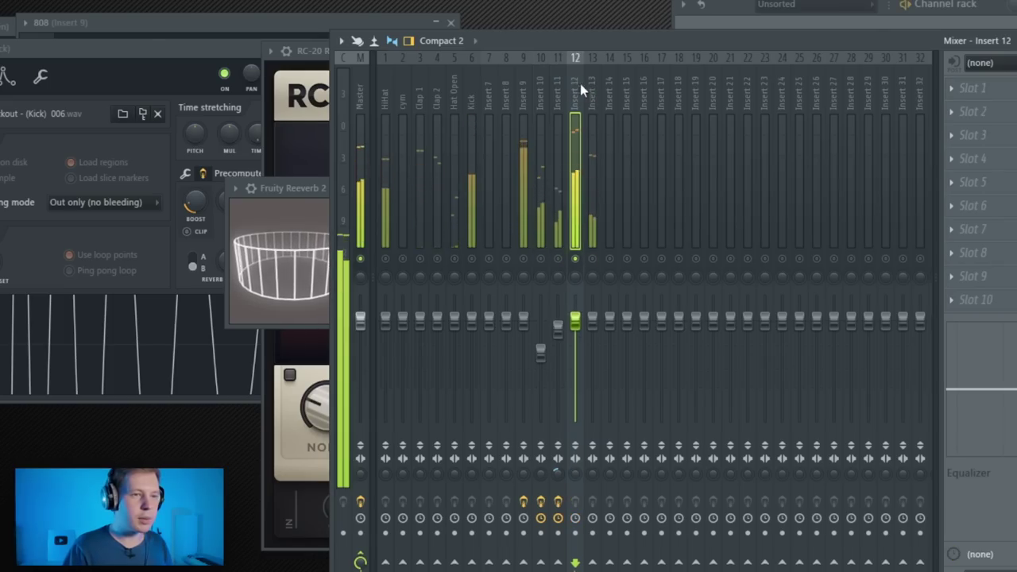
Load Fruity Parametric EQ 2 in insert 12's first slot and apply the 30Hz + 18kHz cut preset.
{"action": "left_click", "coordinate": [972, 88]}
{"action": "mouse_move", "coordinate": [971, 109]}
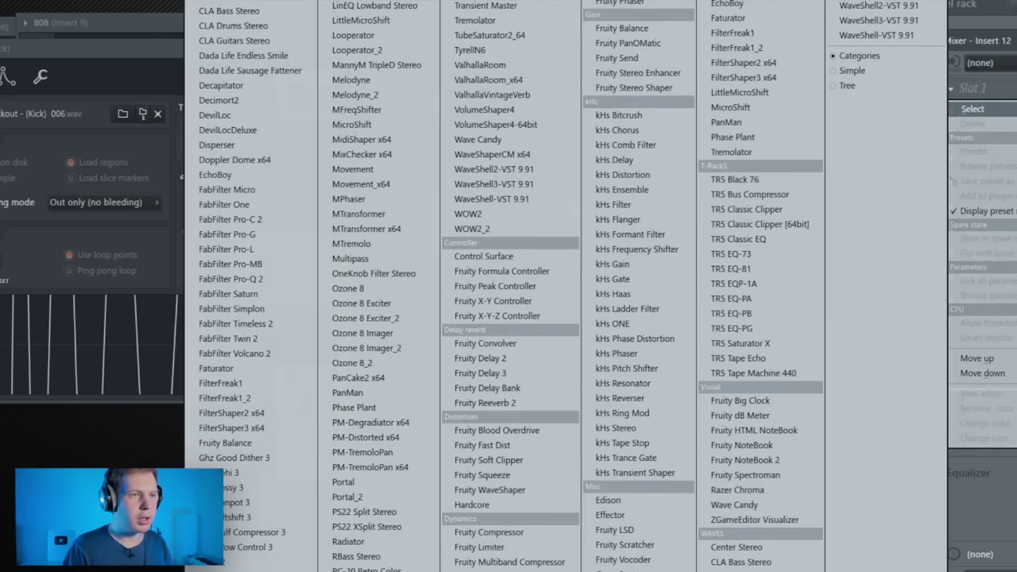
{"action": "left_click", "coordinate": [644, 1]}
{"action": "left_click_drag", "start_coordinate": [259, 27], "coordinate": [612, 131]}
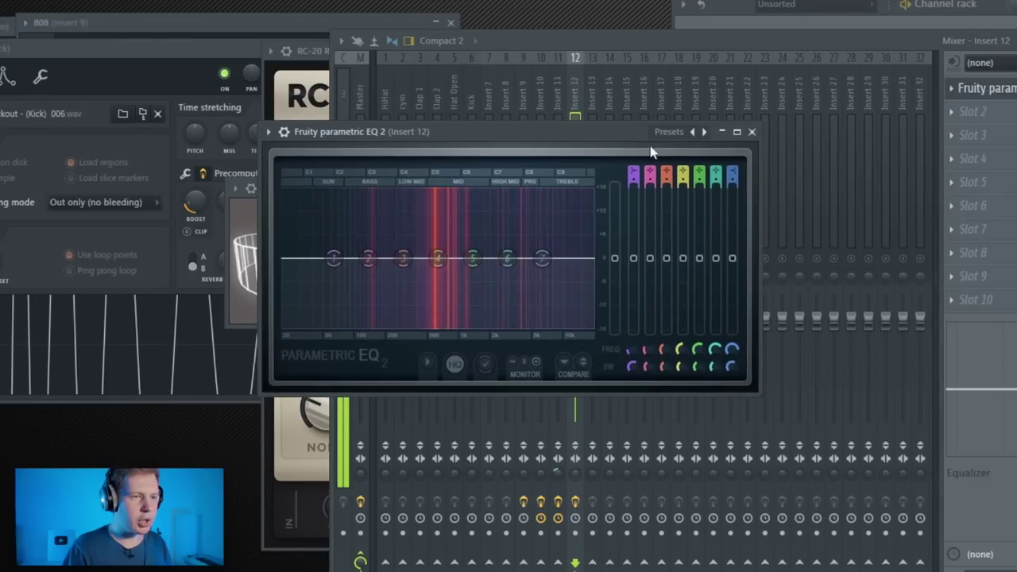
{"action": "left_click", "coordinate": [688, 131]}
{"action": "left_click", "coordinate": [737, 256]}
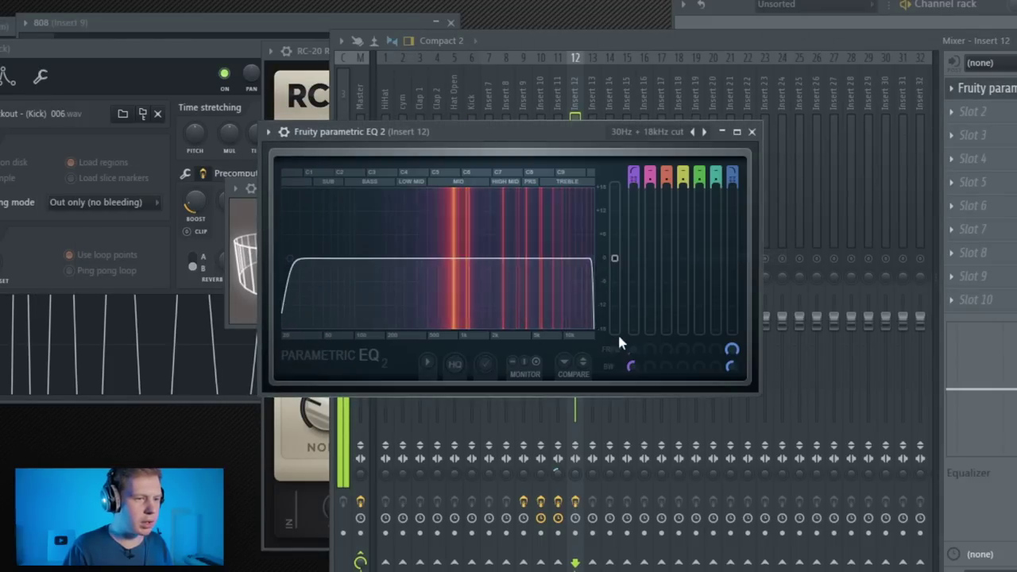
Raise insert 12's low-cut frequency to about 300 Hz with a gentler slope and lower the high cut in the treble.
{"action": "left_click_drag", "start_coordinate": [633, 349], "coordinate": [633, 345]}
{"action": "left_click_drag", "start_coordinate": [731, 349], "coordinate": [731, 363]}
{"action": "left_click_drag", "start_coordinate": [632, 366], "coordinate": [634, 371]}
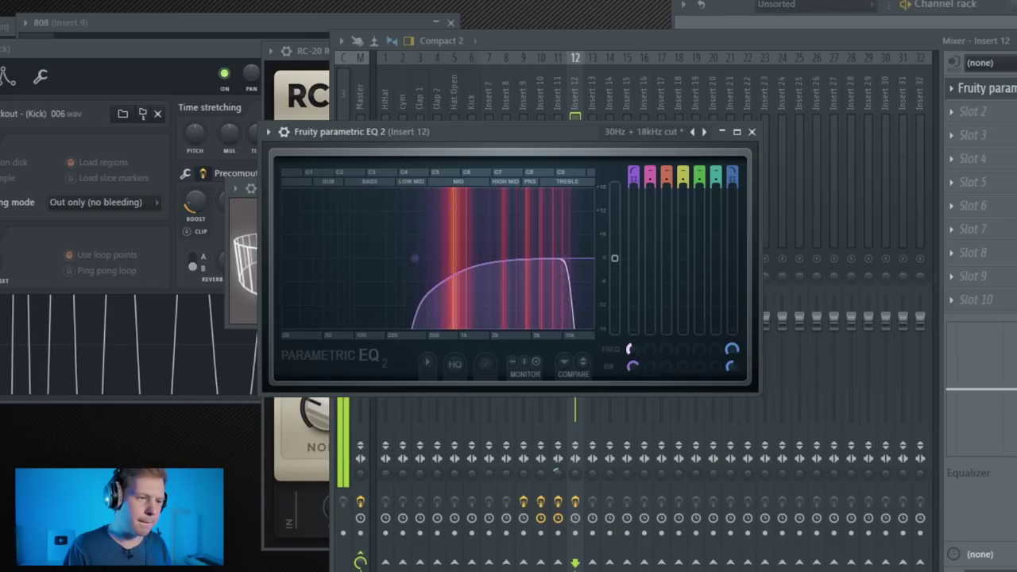
Load Maximus on insert 12 with the Master aid 1 preset and move it above the parametric EQ.
{"action": "left_click", "coordinate": [970, 111]}
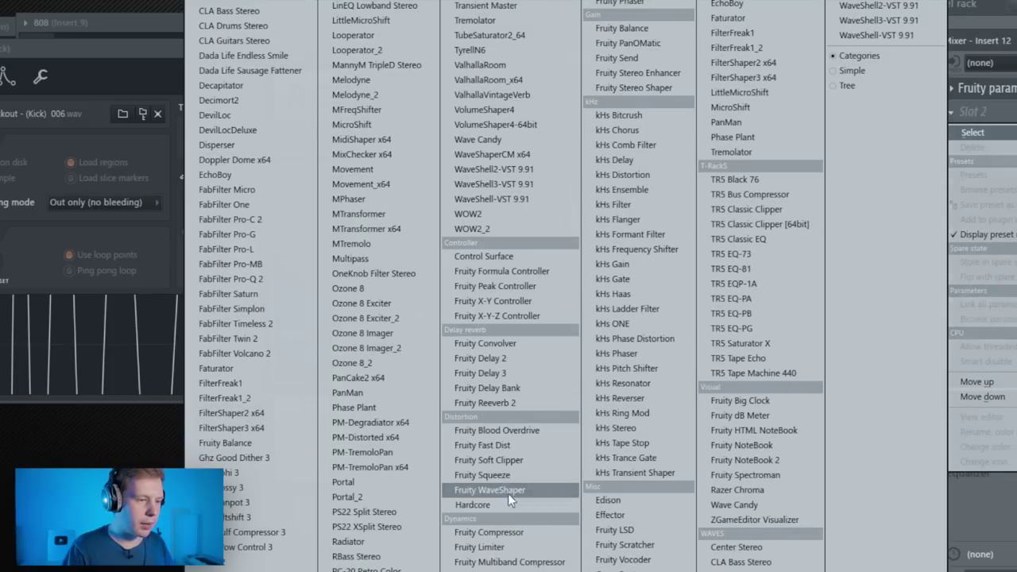
{"action": "left_click", "coordinate": [515, 571]}
{"action": "right_click", "coordinate": [546, 117]}
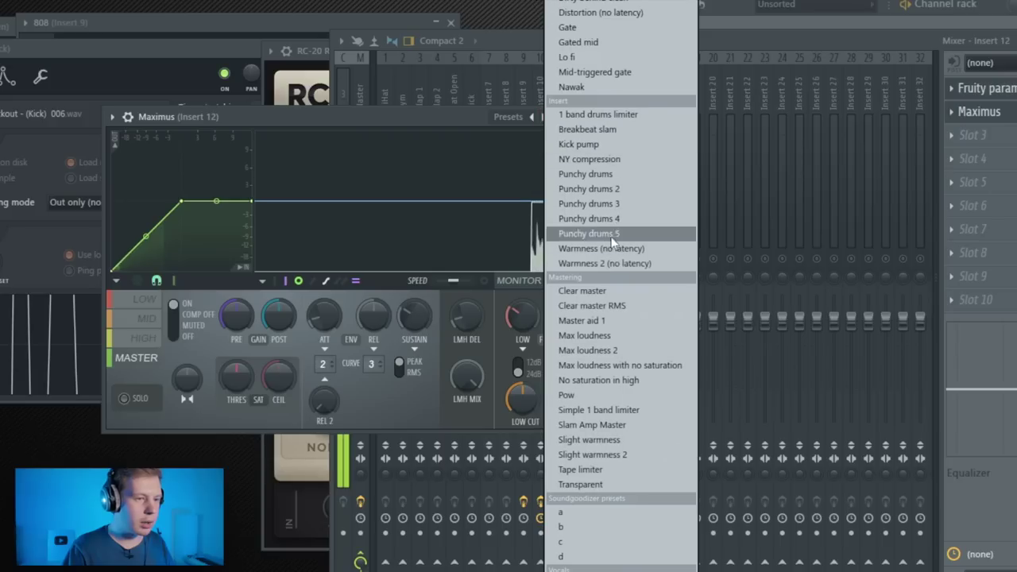
{"action": "left_click", "coordinate": [636, 321]}
{"action": "left_click_drag", "start_coordinate": [1003, 116], "coordinate": [993, 91]}
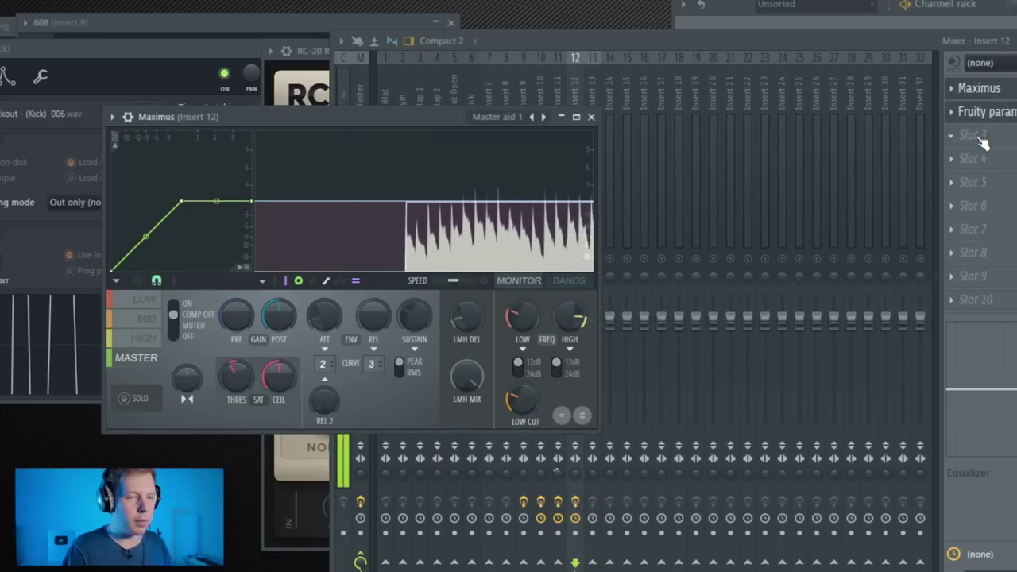
Load Fruity Parametric EQ 2 on insert 13, apply the 40Hz + 18kHz cut preset and raise the low cut to just above 200 Hz.
{"action": "left_click", "coordinate": [581, 88]}
{"action": "left_click", "coordinate": [972, 89]}
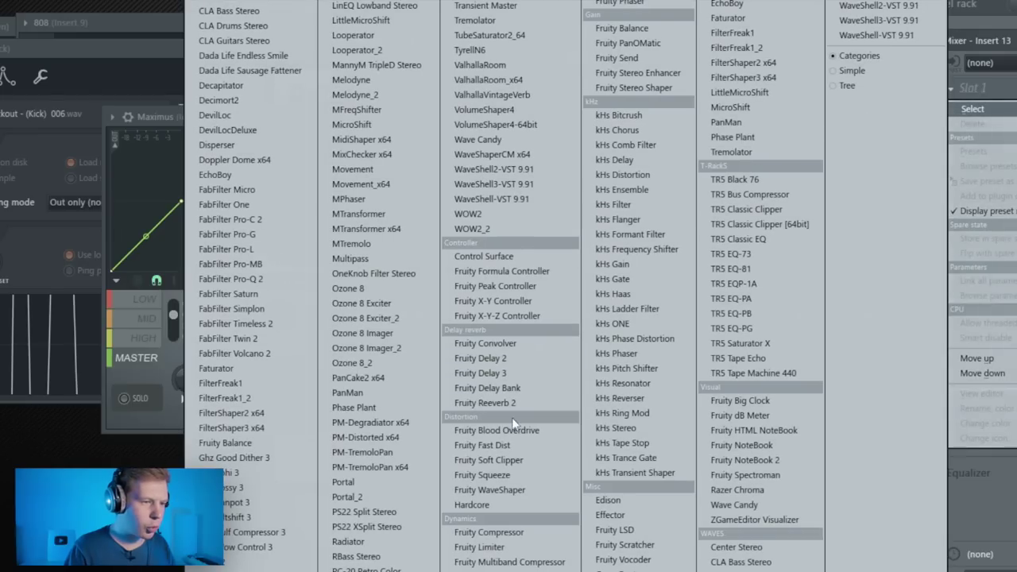
{"action": "left_click", "coordinate": [627, 3]}
{"action": "right_click", "coordinate": [609, 80]}
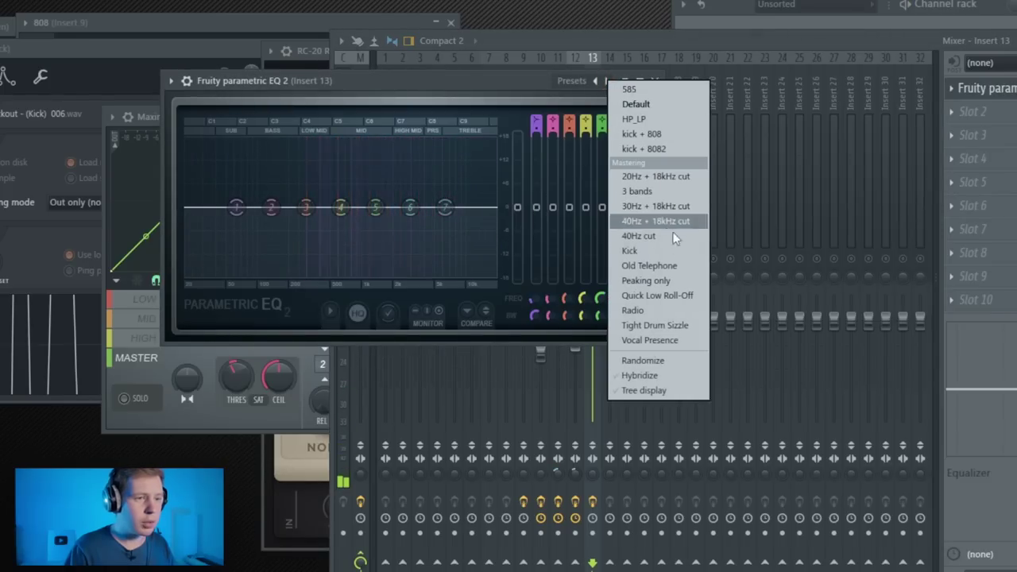
{"action": "left_click", "coordinate": [675, 220]}
{"action": "mouse_move", "coordinate": [535, 299]}
{"action": "left_mouse_down"}
{"action": "mouse_move", "coordinate": [535, 279]}
{"action": "mouse_move", "coordinate": [531, 292]}
{"action": "left_mouse_up"}
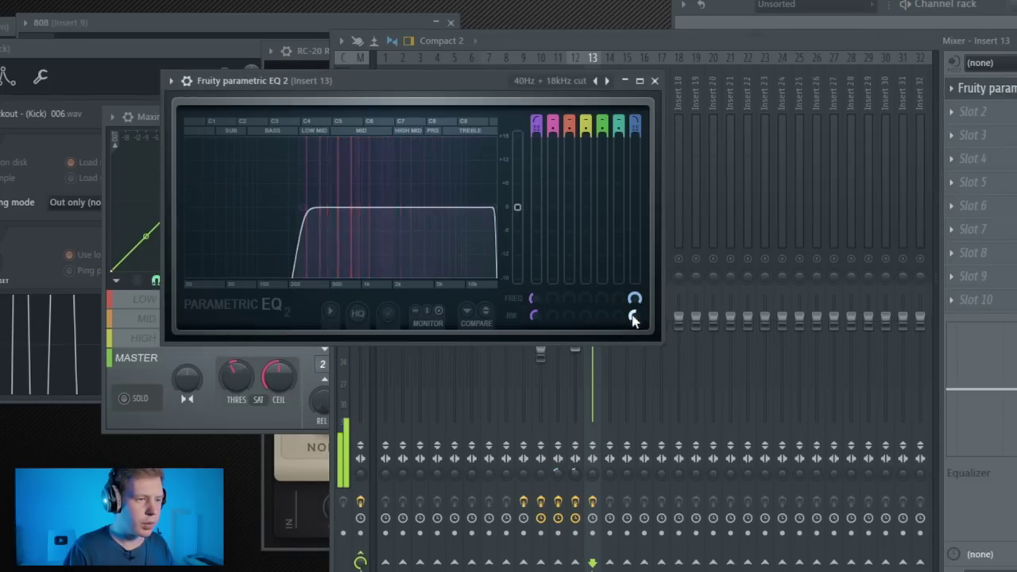
Lower the high-cut band's frequency slightly in insert 13's parametric EQ.
{"action": "left_click_drag", "start_coordinate": [635, 299], "coordinate": [635, 310]}
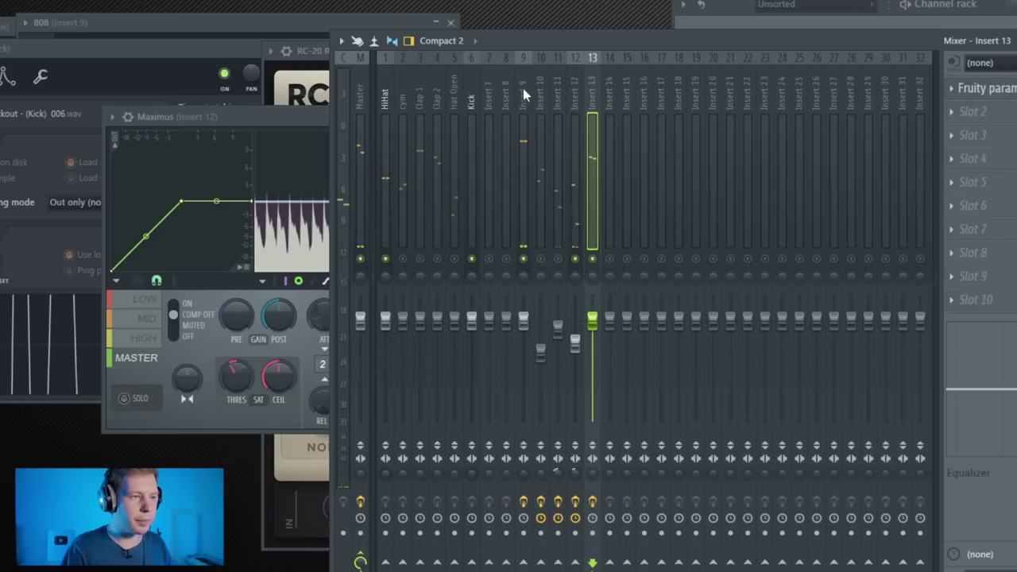
Load Fruity Reeverb 2 in the Clap 1 track's second slot and apply the low_rev preset.
{"action": "left_click", "coordinate": [401, 85]}
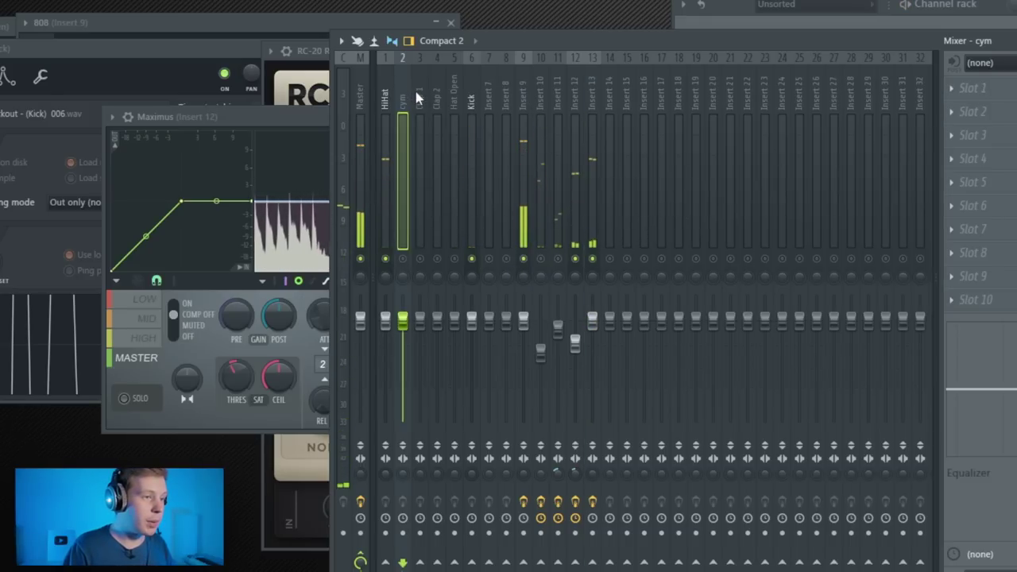
{"action": "left_click", "coordinate": [419, 99]}
{"action": "left_click", "coordinate": [972, 111]}
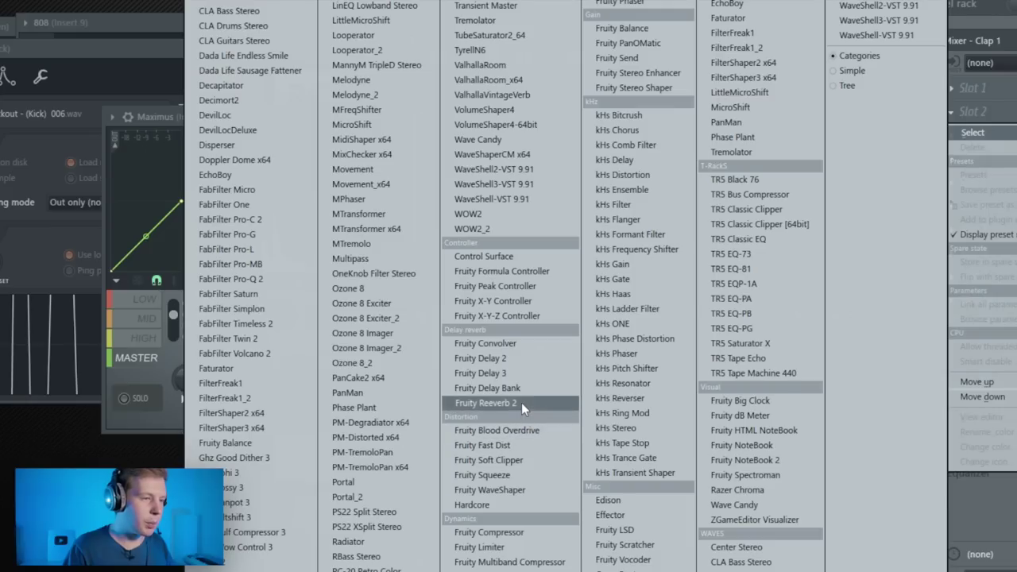
{"action": "left_click", "coordinate": [522, 402]}
{"action": "left_click_drag", "start_coordinate": [184, 13], "coordinate": [579, 145]}
{"action": "left_click", "coordinate": [658, 140]}
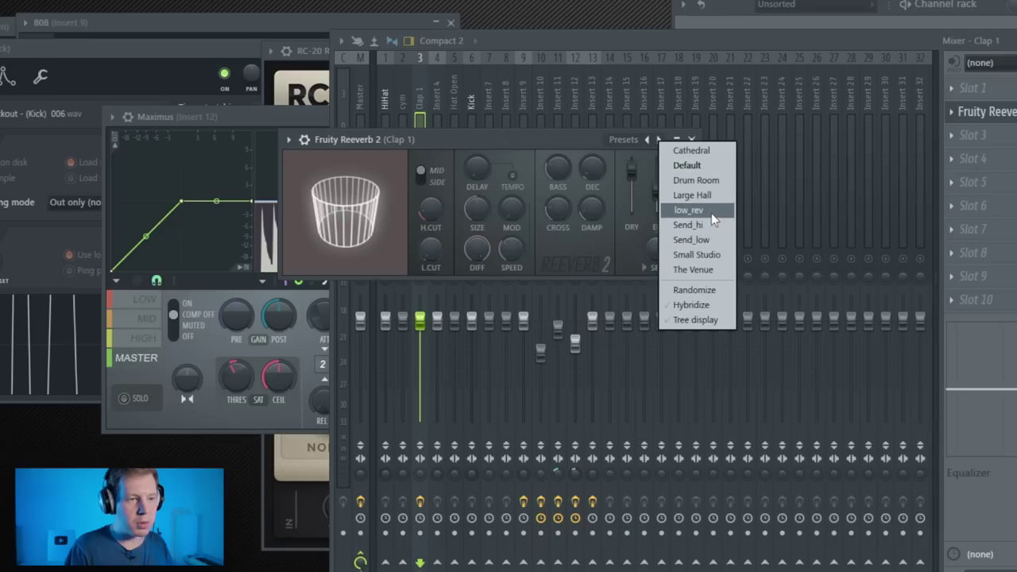
{"action": "left_click", "coordinate": [711, 213]}
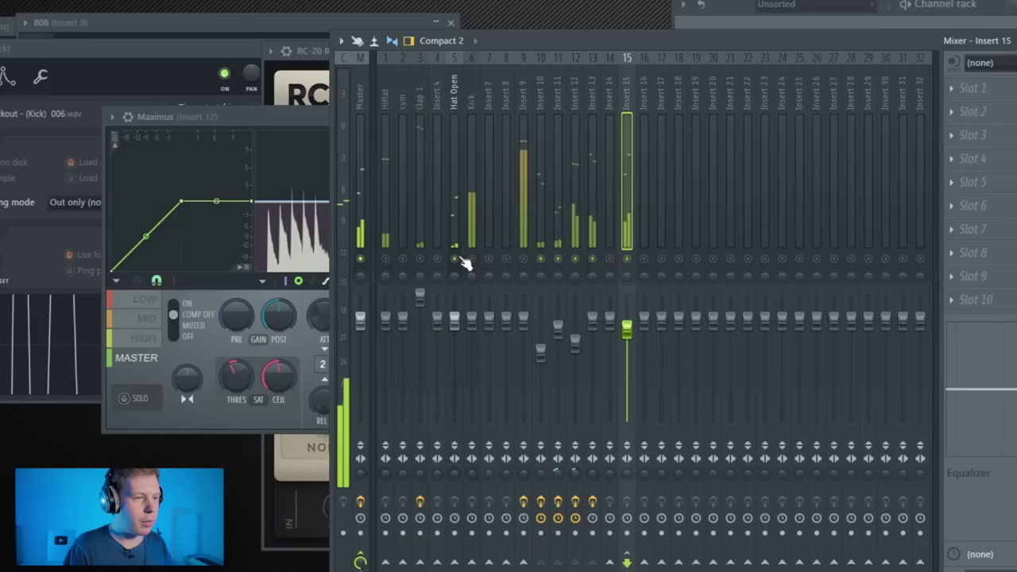
Unsolo the mixer so all tracks are active, and mute inserts 10 and 11.
{"action": "left_click", "coordinate": [455, 259], "text": "ctrl"}
{"action": "left_click", "coordinate": [541, 259]}
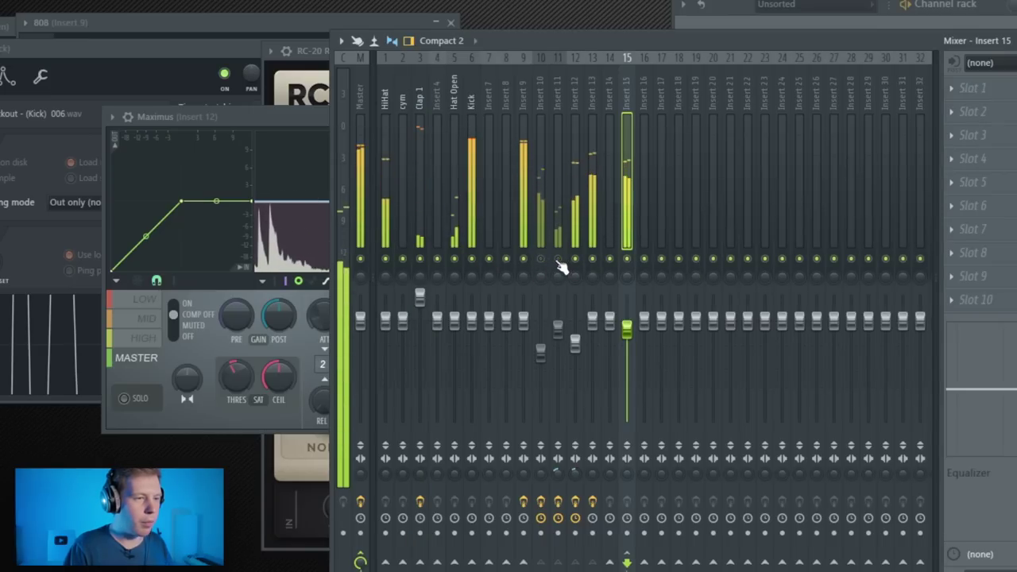
Load Fruity Stereo Shaper in the HiHat track's first slot and apply a stereo-widening preset.
{"action": "left_click", "coordinate": [386, 198]}
{"action": "left_click", "coordinate": [950, 88]}
{"action": "mouse_move", "coordinate": [970, 109]}
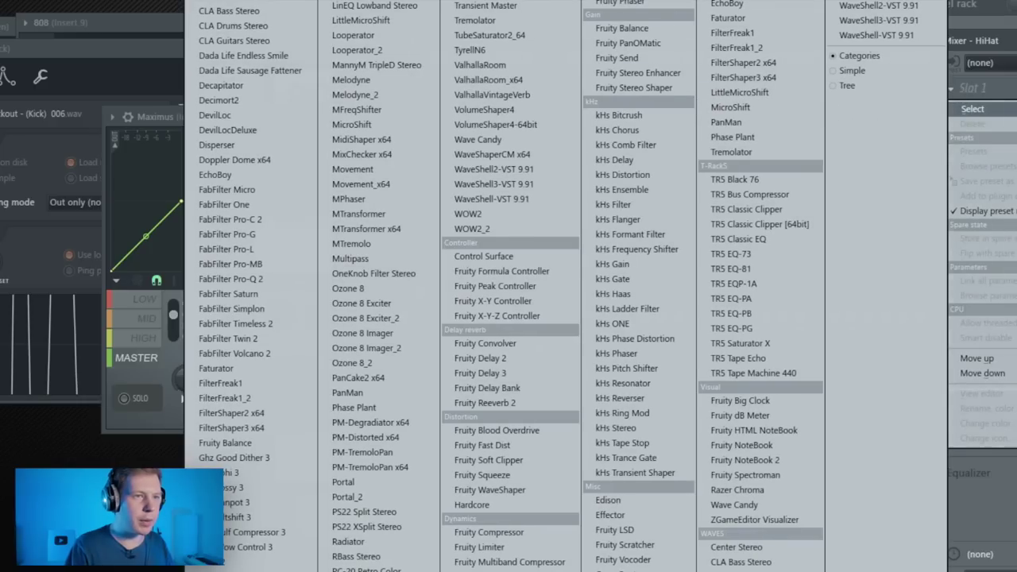
{"action": "left_click", "coordinate": [636, 88]}
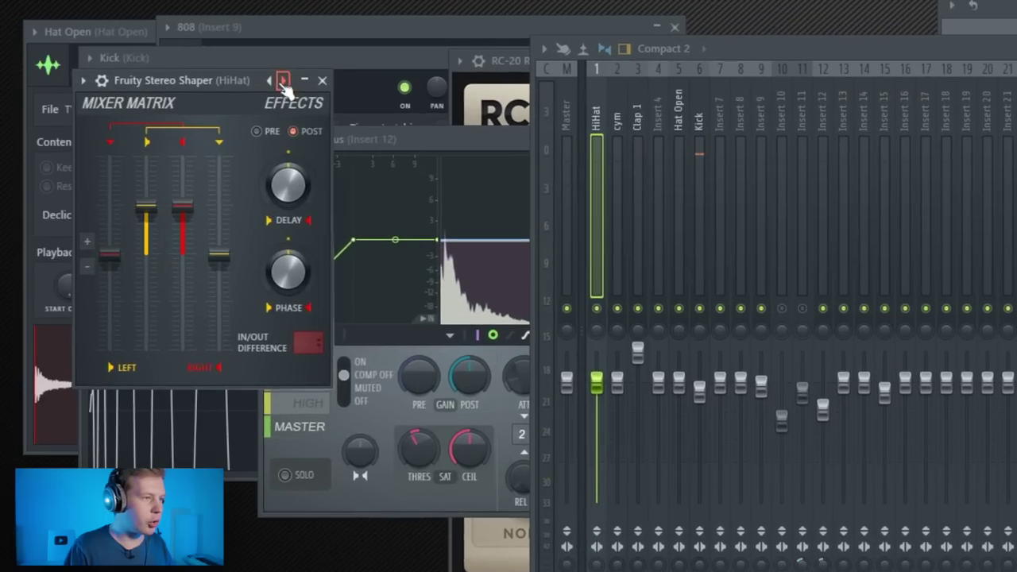
{"action": "left_click", "coordinate": [284, 80]}
{"action": "left_click", "coordinate": [334, 231]}
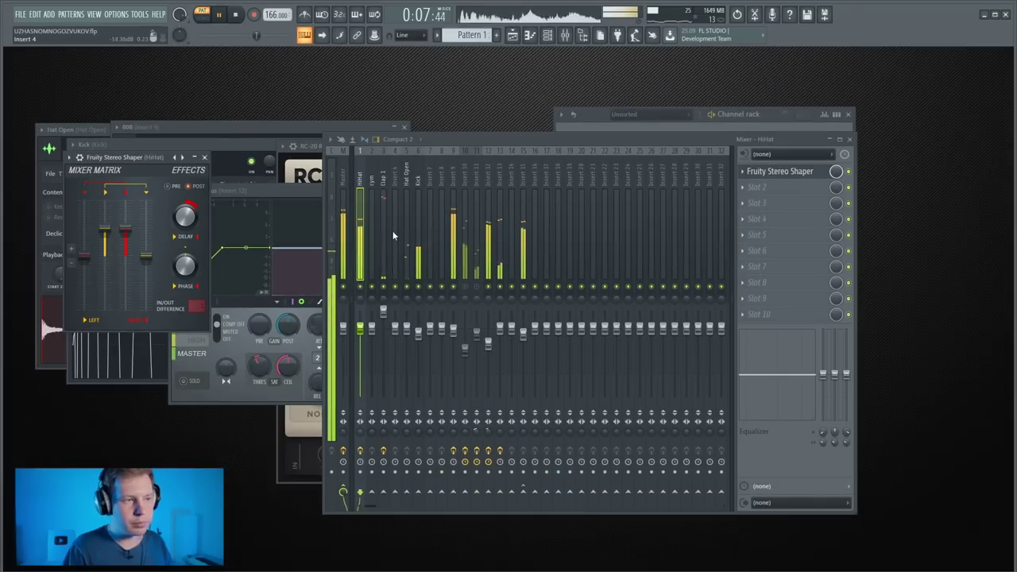
Load Fruity Stereo Shaper on the Hat Open track, apply the Stereoize 2 preset and play the pattern.
{"action": "left_click", "coordinate": [678, 219]}
{"action": "left_click", "coordinate": [743, 171]}
{"action": "mouse_move", "coordinate": [756, 185]}
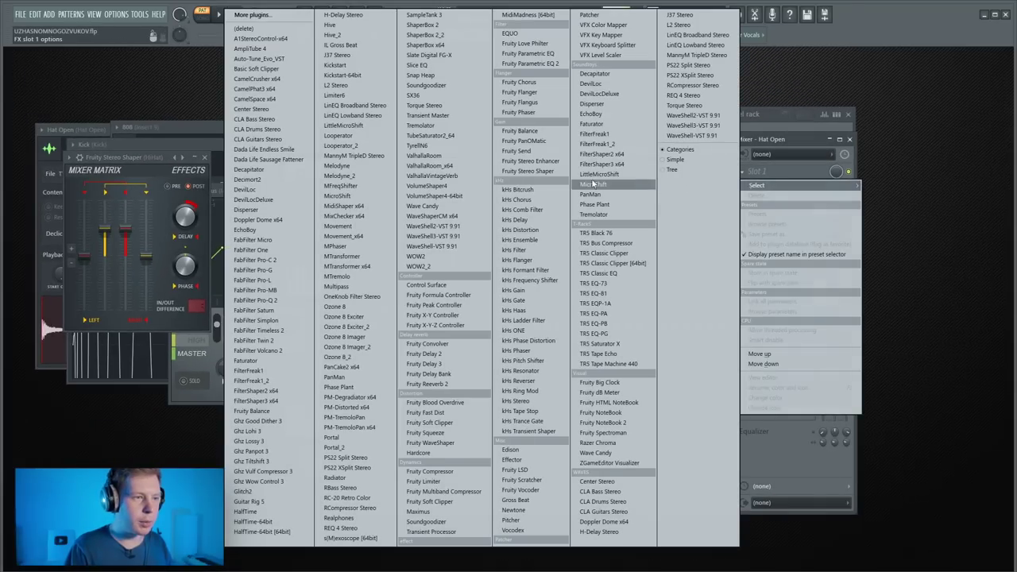
{"action": "left_click", "coordinate": [528, 171]}
{"action": "right_click", "coordinate": [182, 158]}
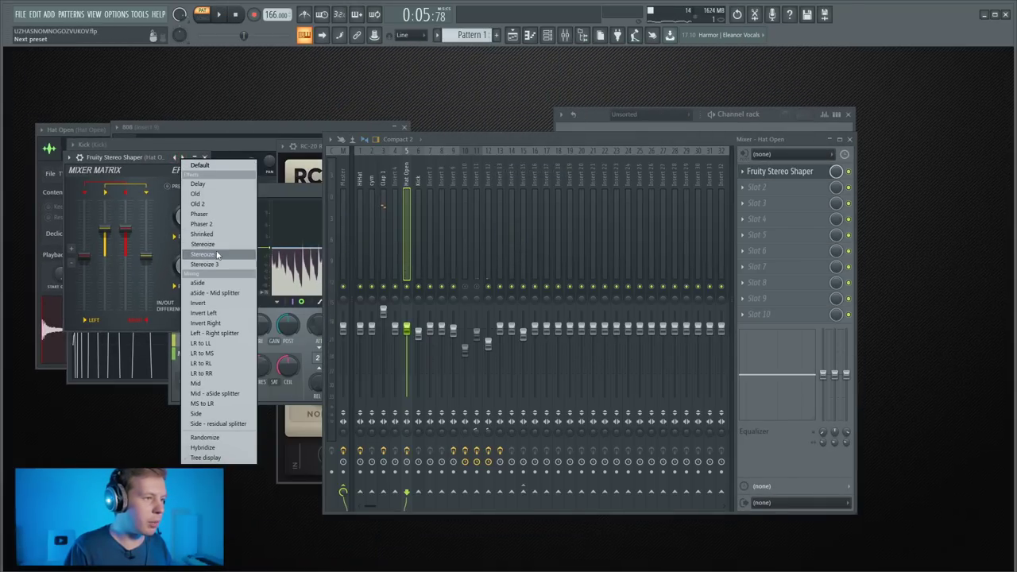
{"action": "left_click", "coordinate": [218, 254]}
{"action": "key", "text": "space"}
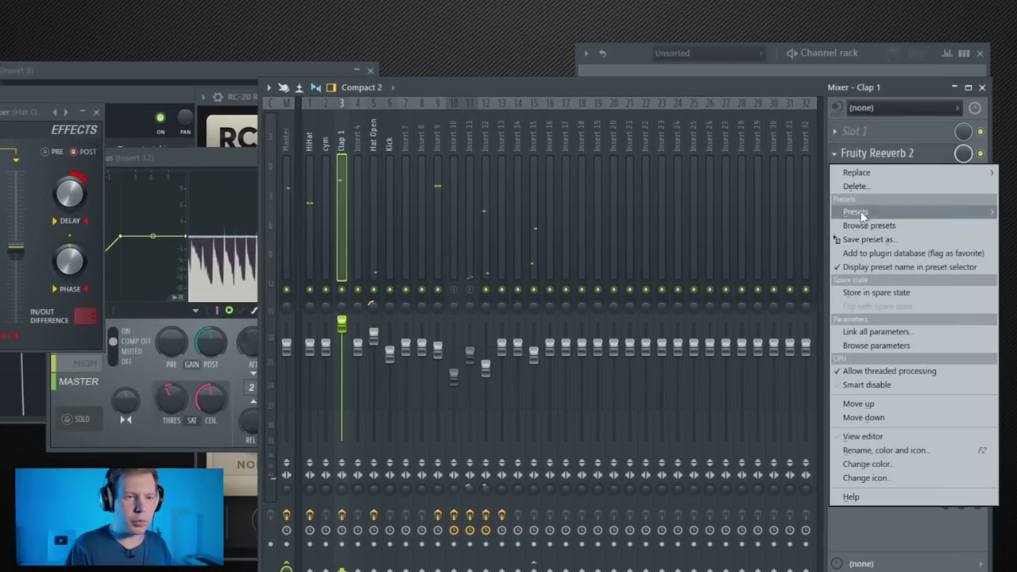
Copy Clap 1's Fruity Reeverb 2 with its settings to Hat Open, and copy the Fruity Stereo Shaper to the cym track.
{"action": "left_click", "coordinate": [837, 156]}
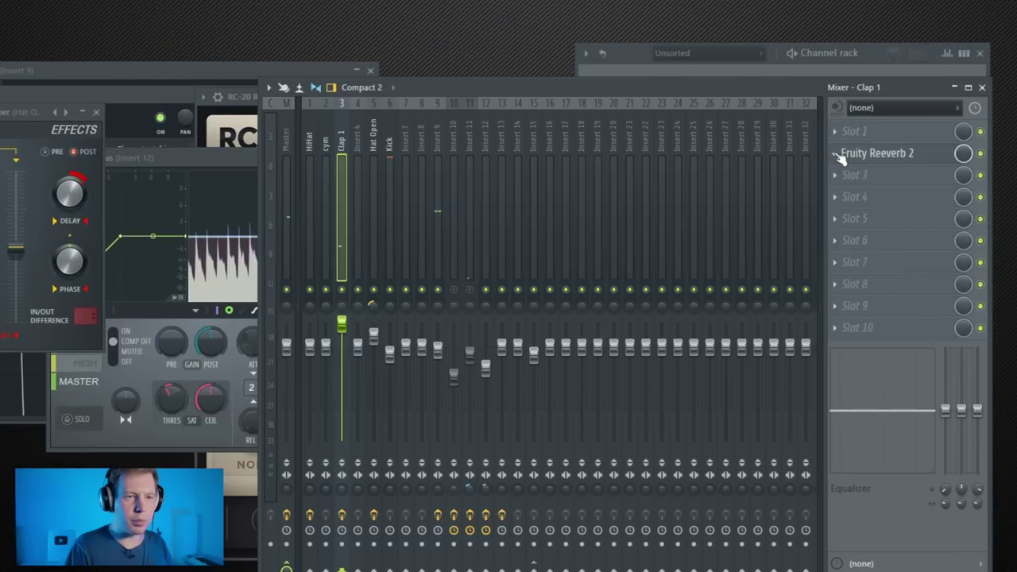
{"action": "left_click", "coordinate": [837, 155]}
{"action": "left_click_drag", "start_coordinate": [868, 239], "coordinate": [381, 178]}
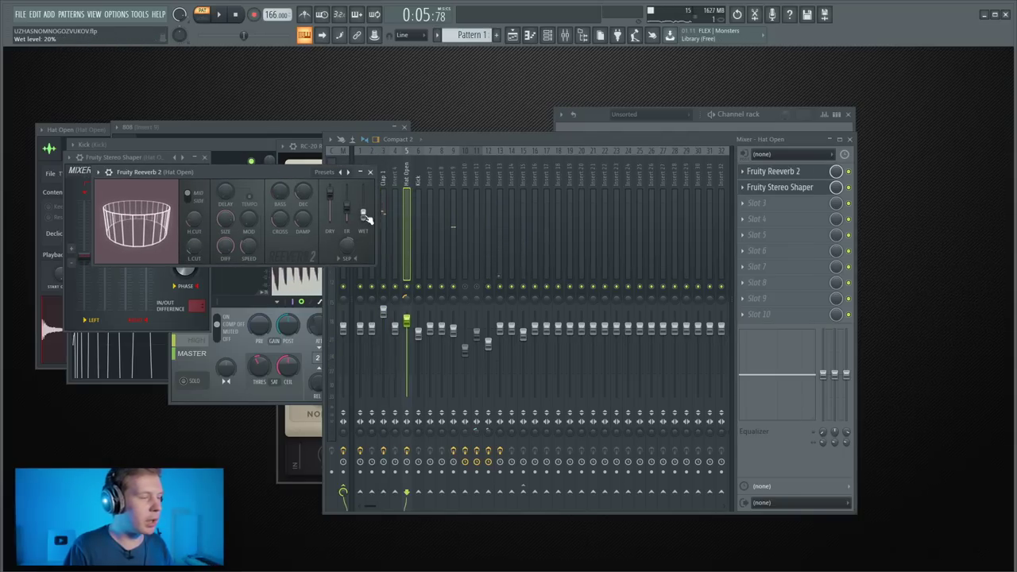
{"action": "left_click", "coordinate": [742, 171]}
{"action": "left_click_drag", "start_coordinate": [755, 216], "coordinate": [359, 200]}
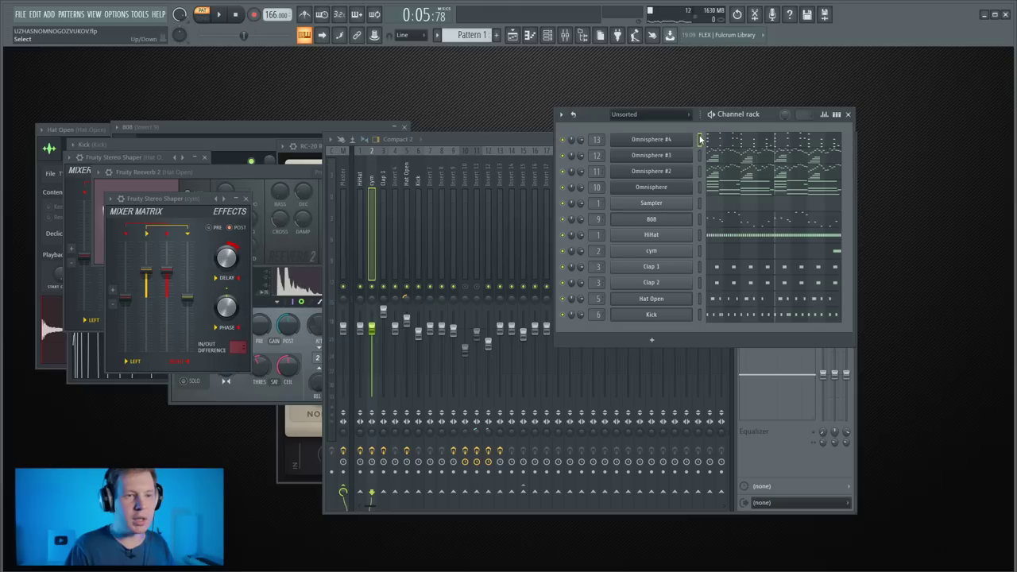
Select all channels in the channel rack and split Pattern 1 by channel.
{"action": "double_click", "coordinate": [699, 140]}
{"action": "left_click", "coordinate": [436, 35]}
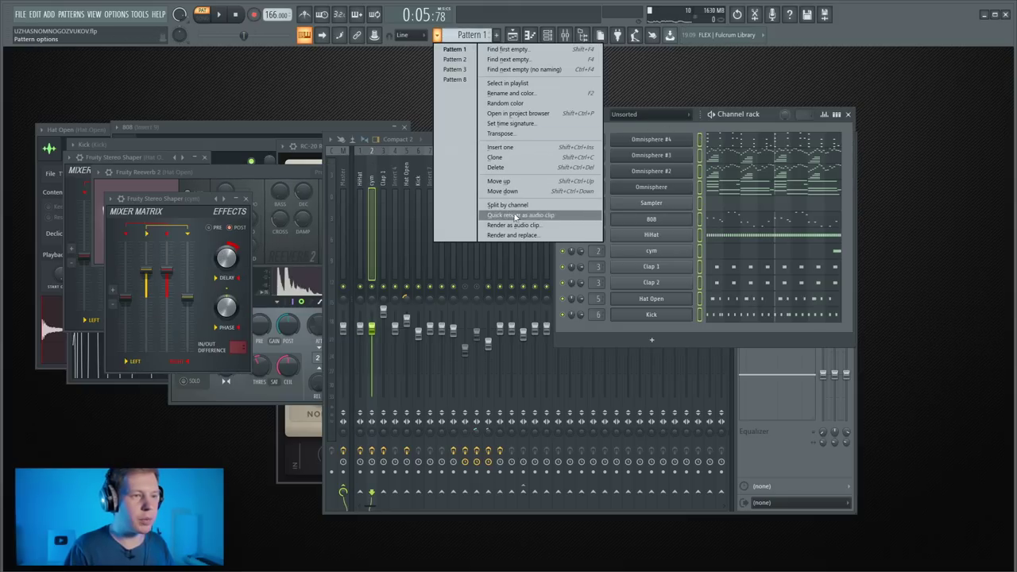
{"action": "left_click", "coordinate": [522, 209]}
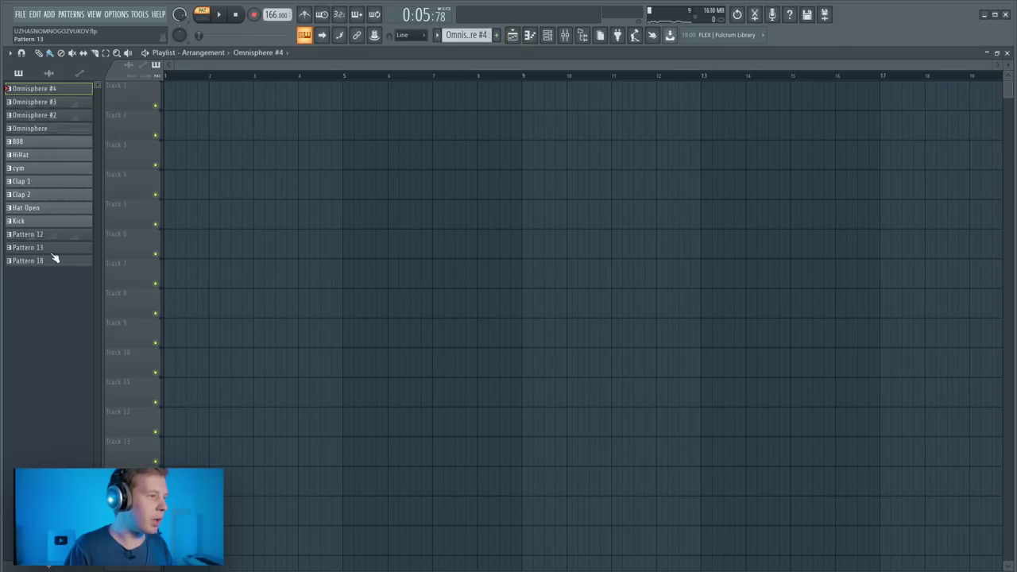
Select the patterns from Omnisphere #4 through Pattern 13 and place them in the playlist, one per track.
{"action": "left_click", "coordinate": [49, 247], "text": "shift"}
{"action": "left_click_drag", "start_coordinate": [37, 93], "coordinate": [295, 215]}
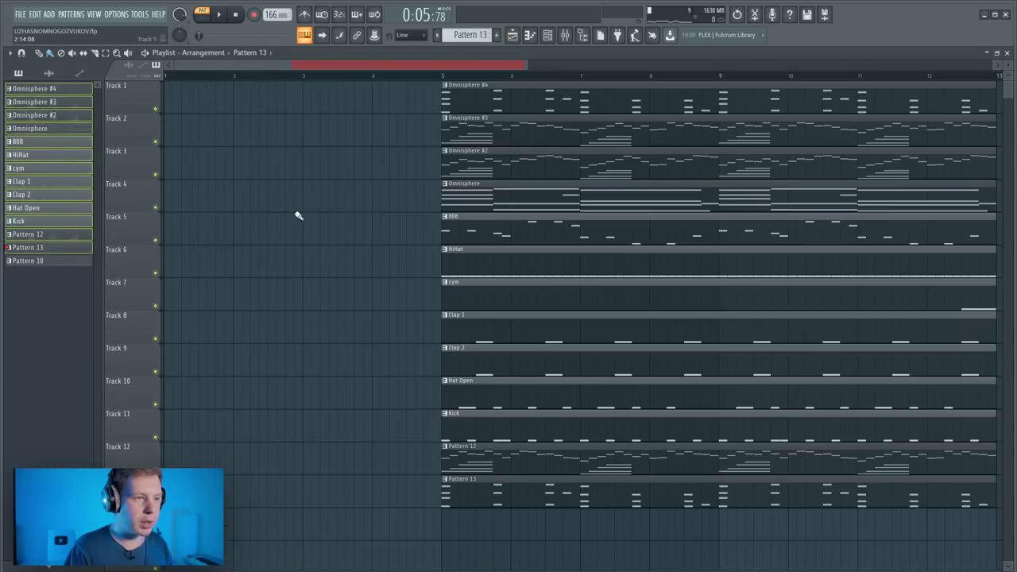
Move all the placed clips to bar 17, and bring the Omnisphere clip to the start of the playlist.
{"action": "left_click_drag", "start_coordinate": [280, 101], "coordinate": [586, 503]}
{"action": "left_click_drag", "start_coordinate": [444, 336], "coordinate": [868, 344]}
{"action": "left_click", "coordinate": [579, 276]}
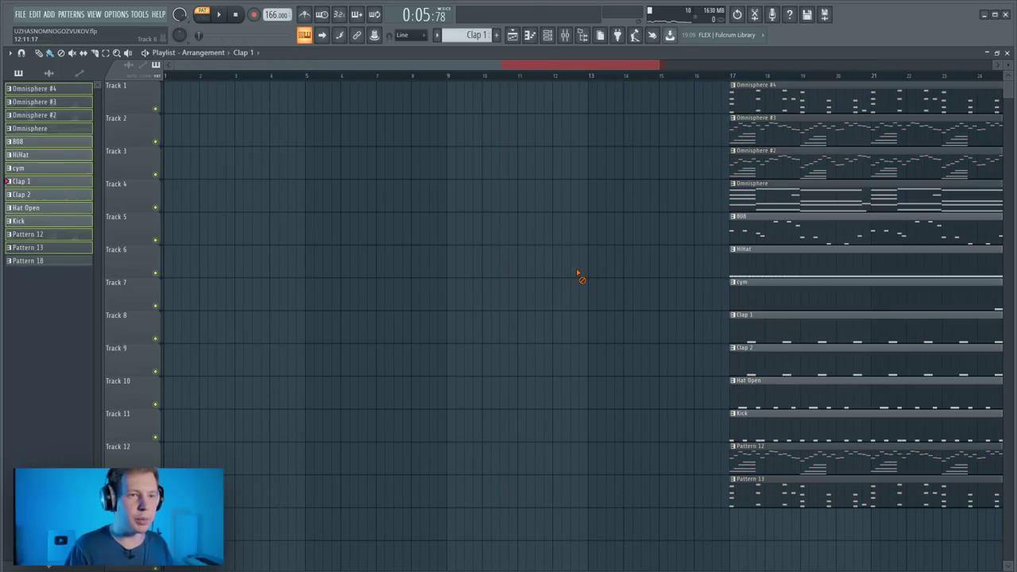
{"action": "scroll", "coordinate": [551, 248], "scroll_direction": "down", "scroll_amount": 3}
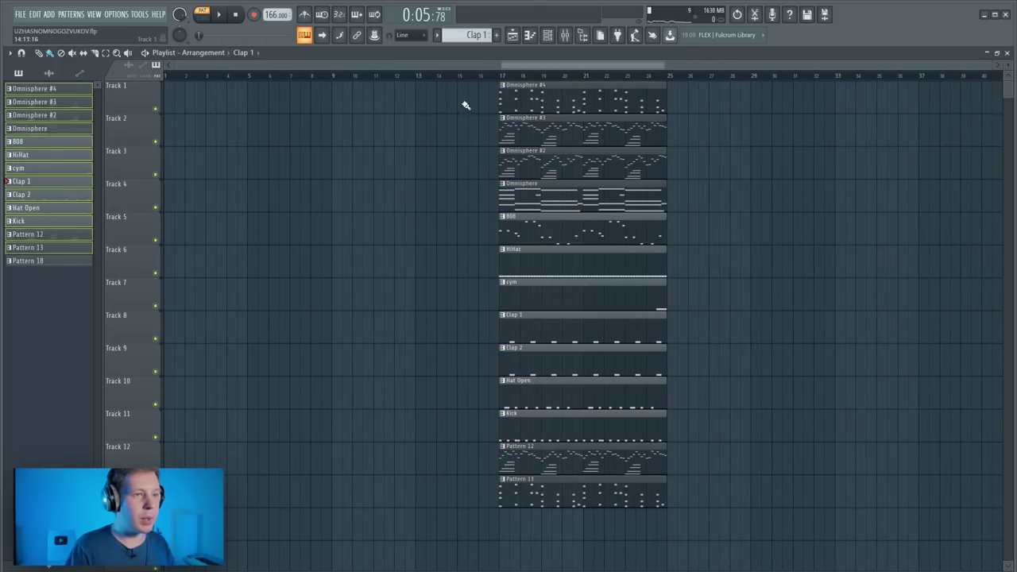
{"action": "left_click_drag", "start_coordinate": [584, 196], "coordinate": [198, 176]}
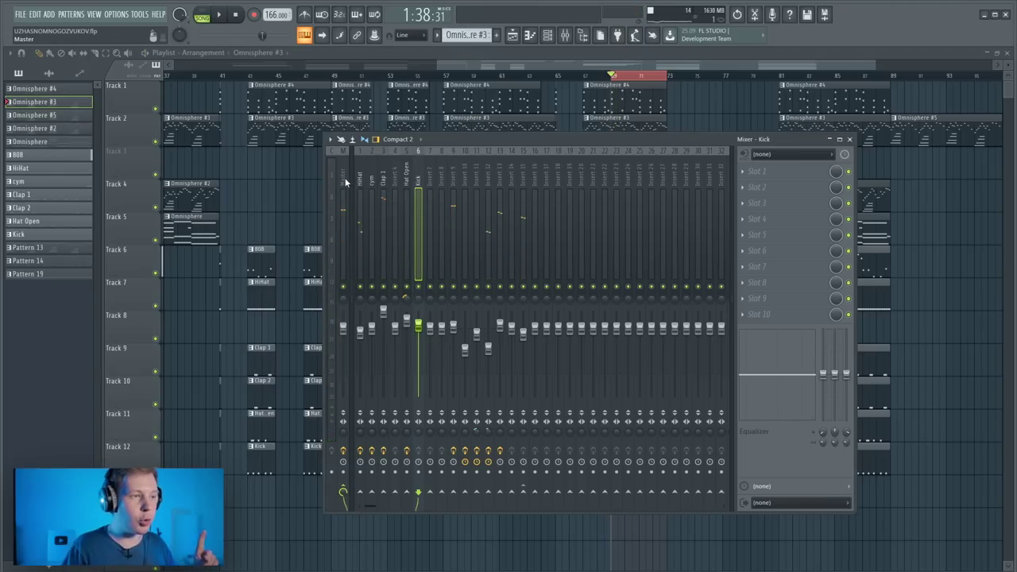
Open Ozone 8 on the Master track and adjust the Maximizer's threshold.
{"action": "left_click", "coordinate": [346, 182]}
{"action": "left_click", "coordinate": [754, 234]}
{"action": "left_click", "coordinate": [366, 310]}
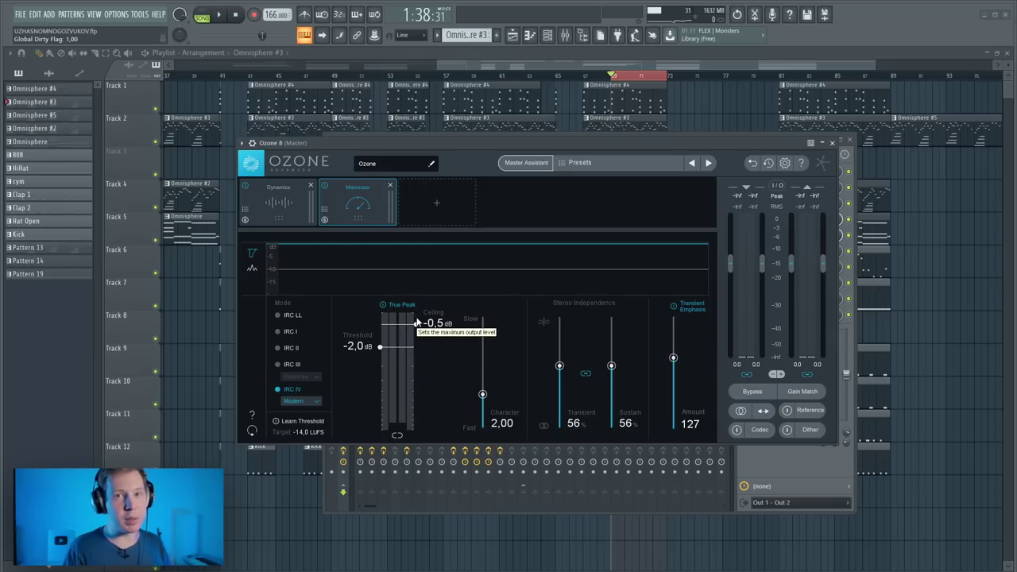
{"action": "left_click_drag", "start_coordinate": [402, 346], "coordinate": [392, 380]}
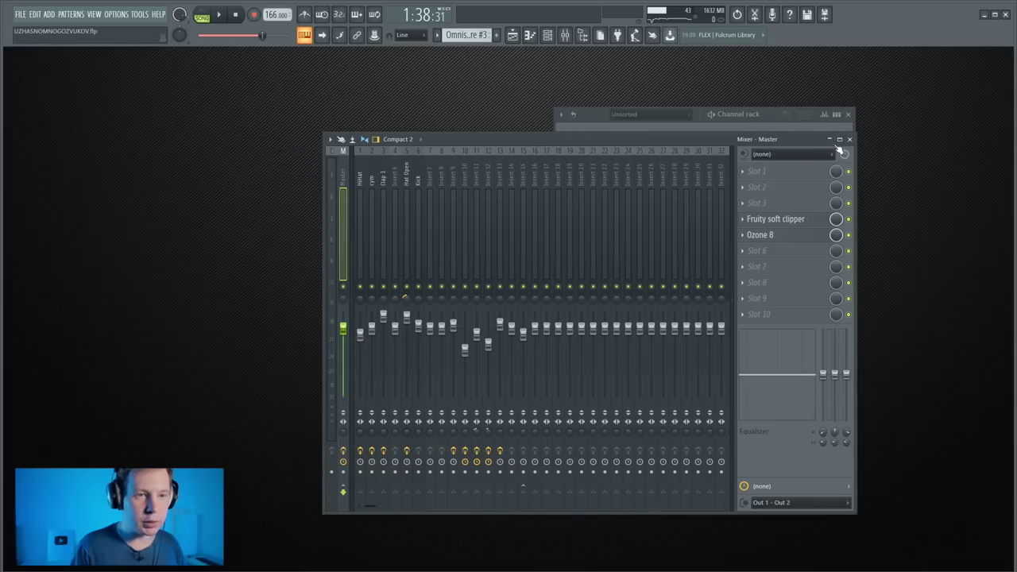
Bring up the playlist, select the arrangement's timeline from bar 1 and play it from the start.
{"action": "left_click_drag", "start_coordinate": [665, 138], "coordinate": [636, 175]}
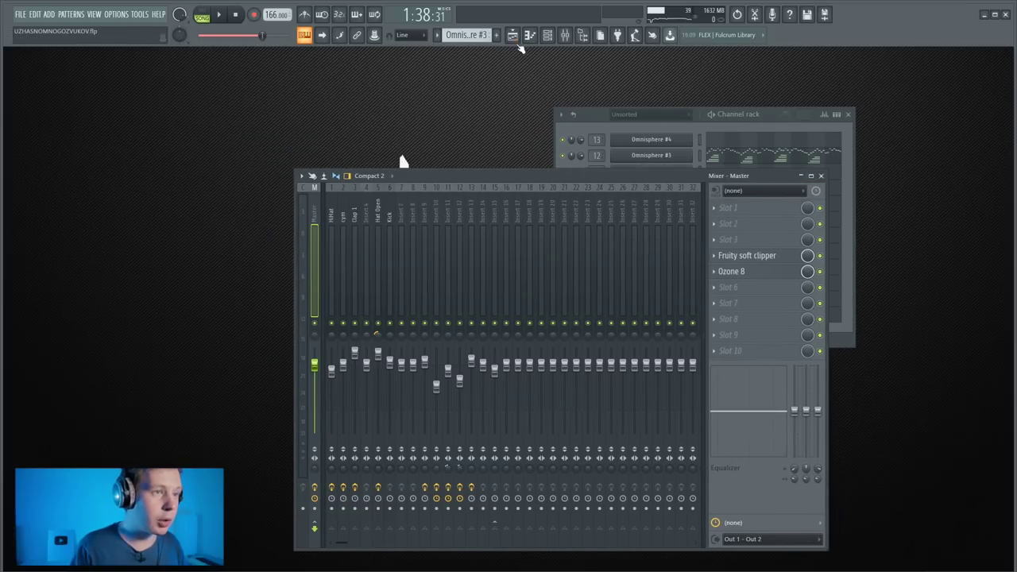
{"action": "left_click", "coordinate": [512, 35]}
{"action": "left_click_drag", "start_coordinate": [283, 76], "coordinate": [164, 77]}
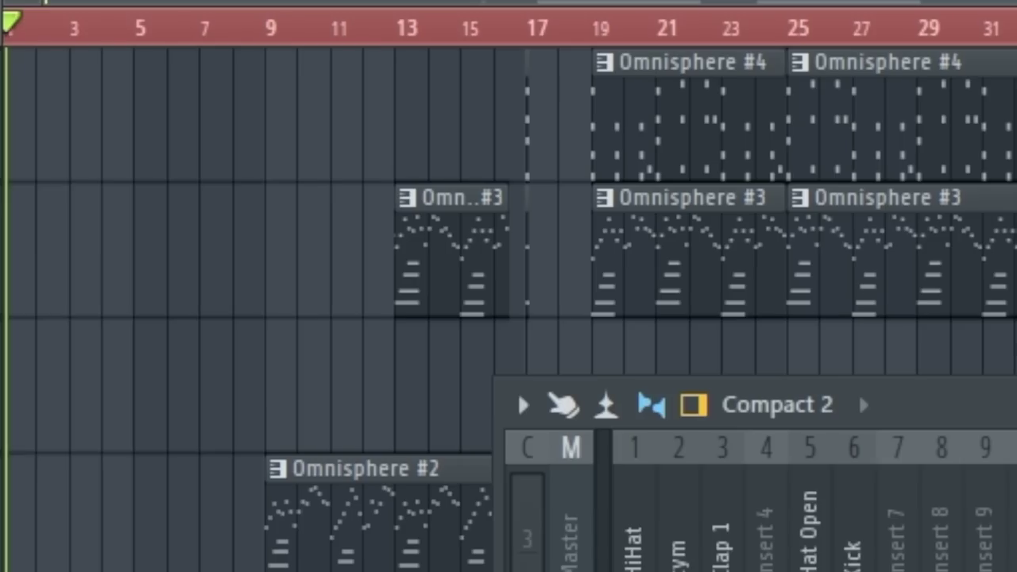
{"action": "key", "text": "space"}
{"action": "right_click", "coordinate": [223, 151]}
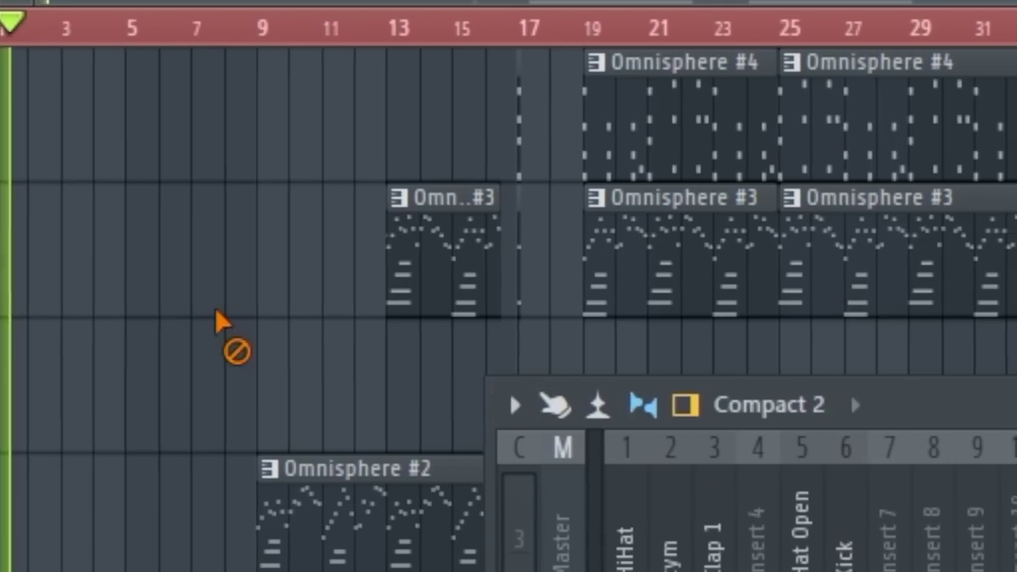